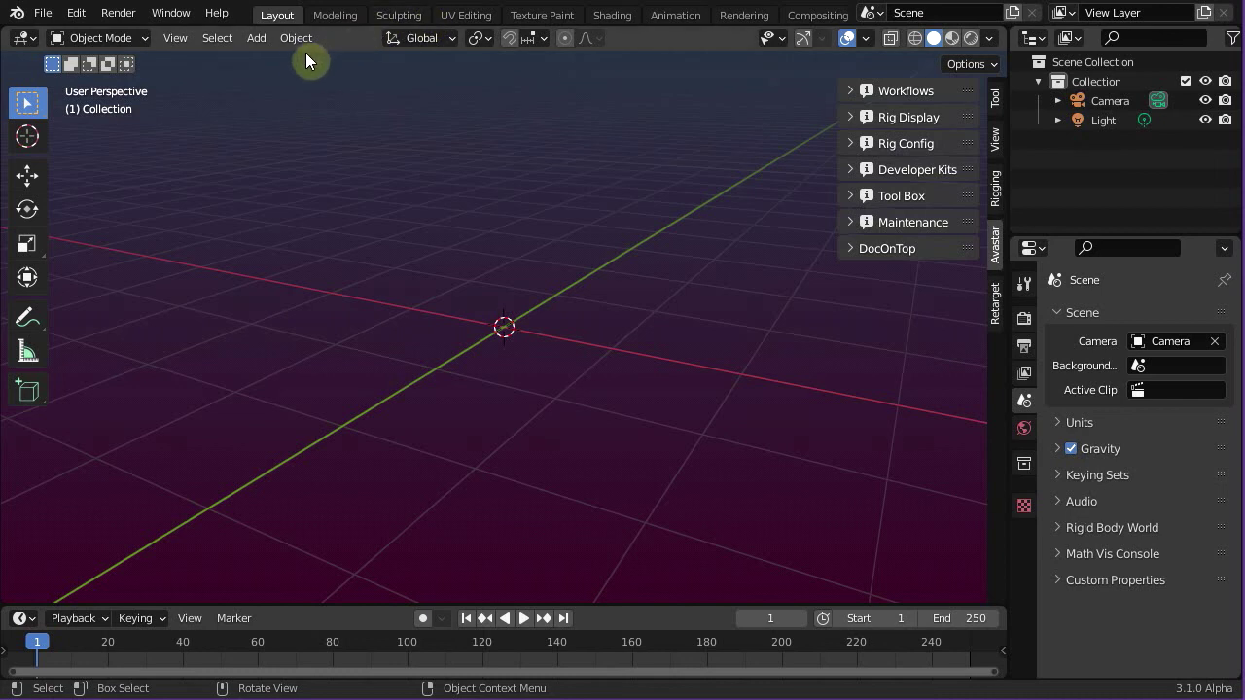
Step: Add an Avastar rig to the scene using the "3 - Skeleton" preset
{"action": "left_click", "coordinate": [257, 42]}
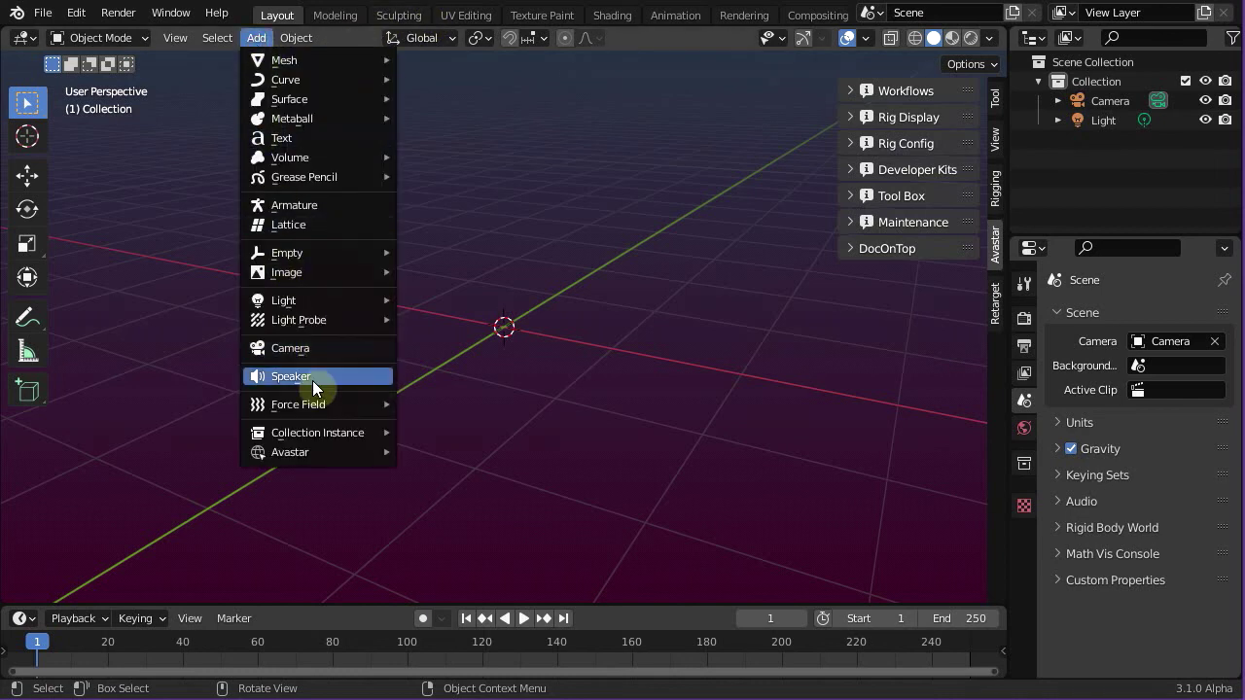
{"action": "mouse_move", "coordinate": [322, 452]}
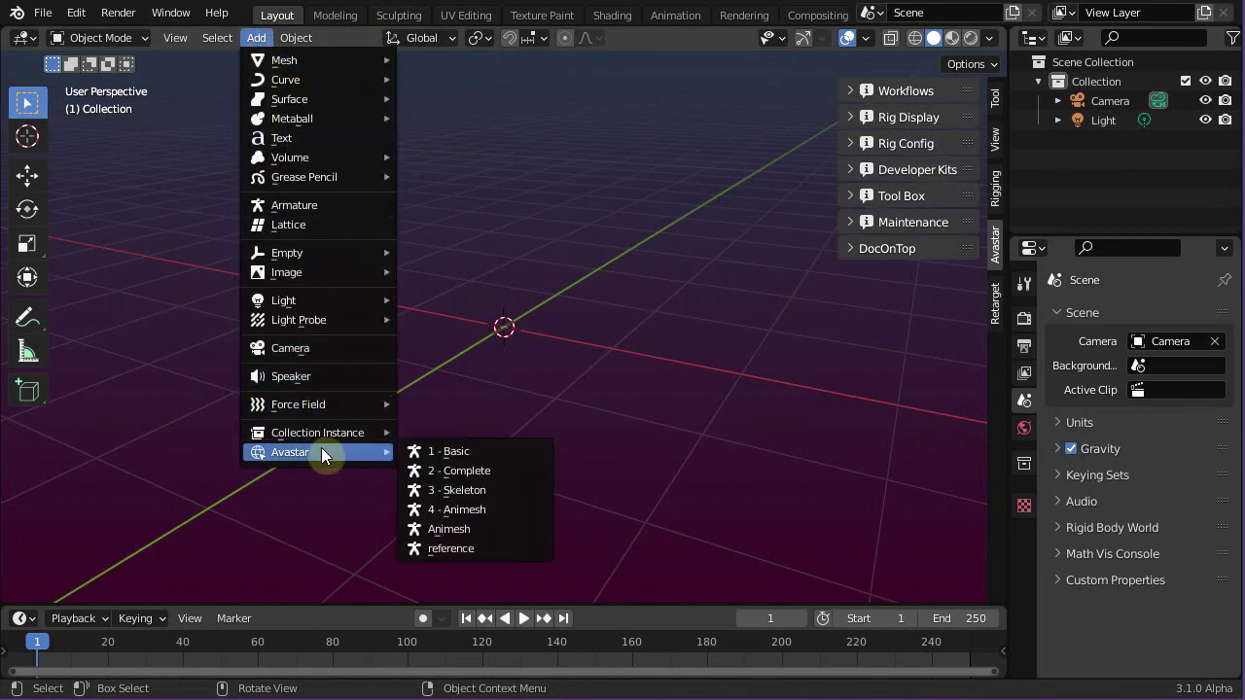
{"action": "left_click", "coordinate": [509, 492]}
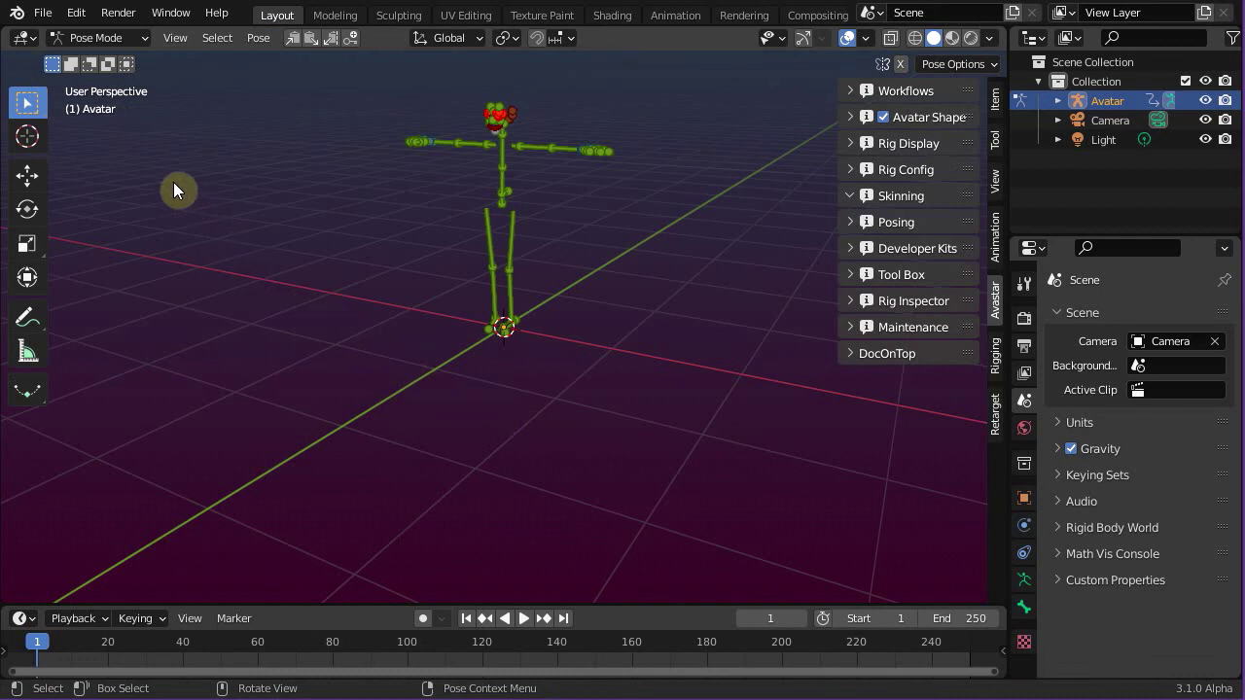
Step: Import Rumba Dancing.fbx from the MIXAMO folder as FBX with Automatic Bone Orientation enabled
{"action": "left_click", "coordinate": [44, 16]}
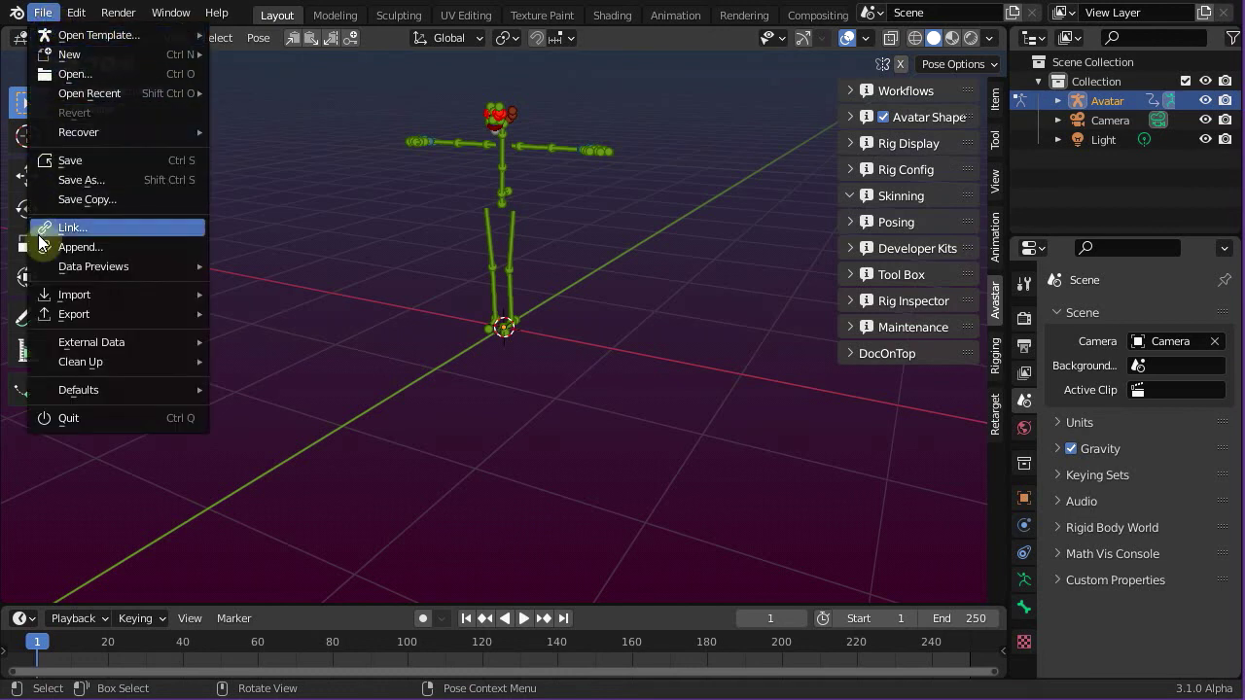
{"action": "mouse_move", "coordinate": [94, 298]}
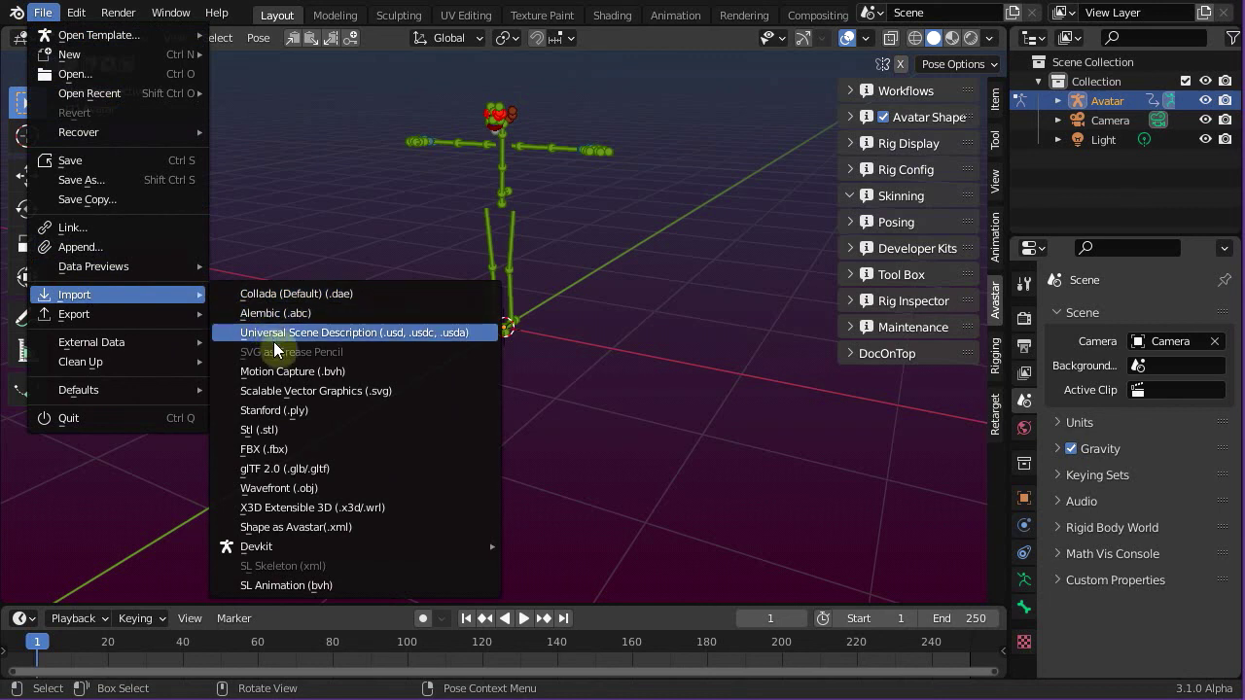
{"action": "left_click", "coordinate": [285, 449]}
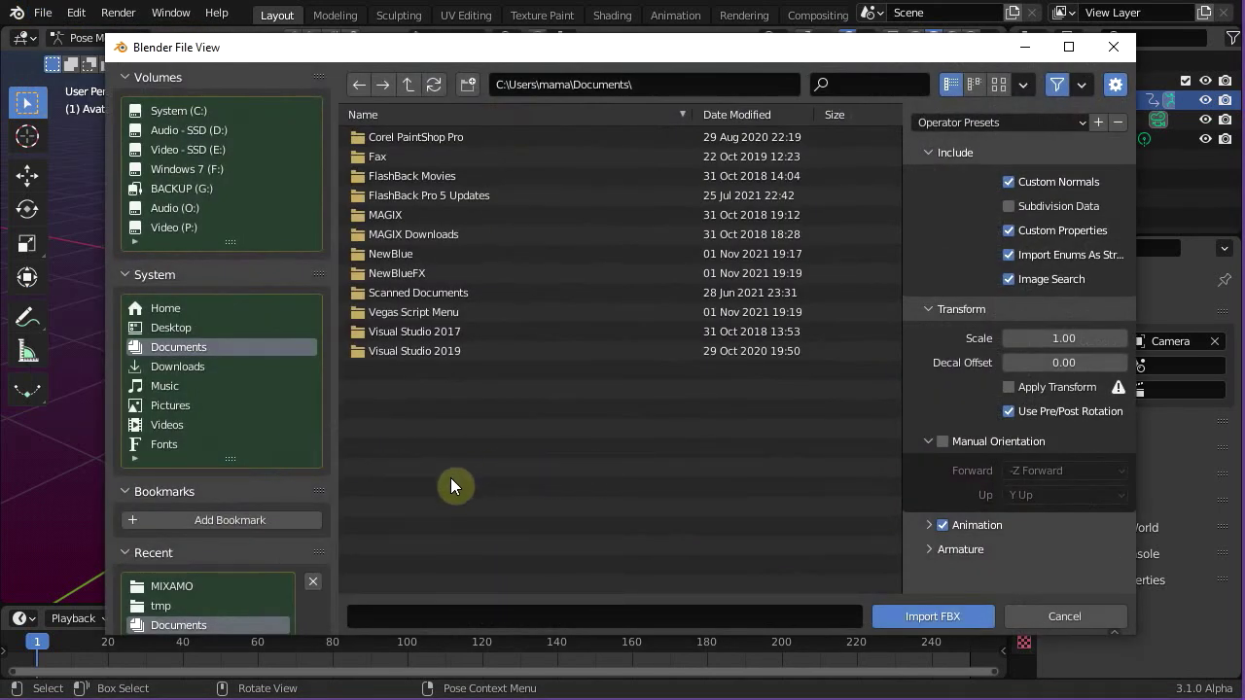
{"action": "left_click", "coordinate": [186, 589]}
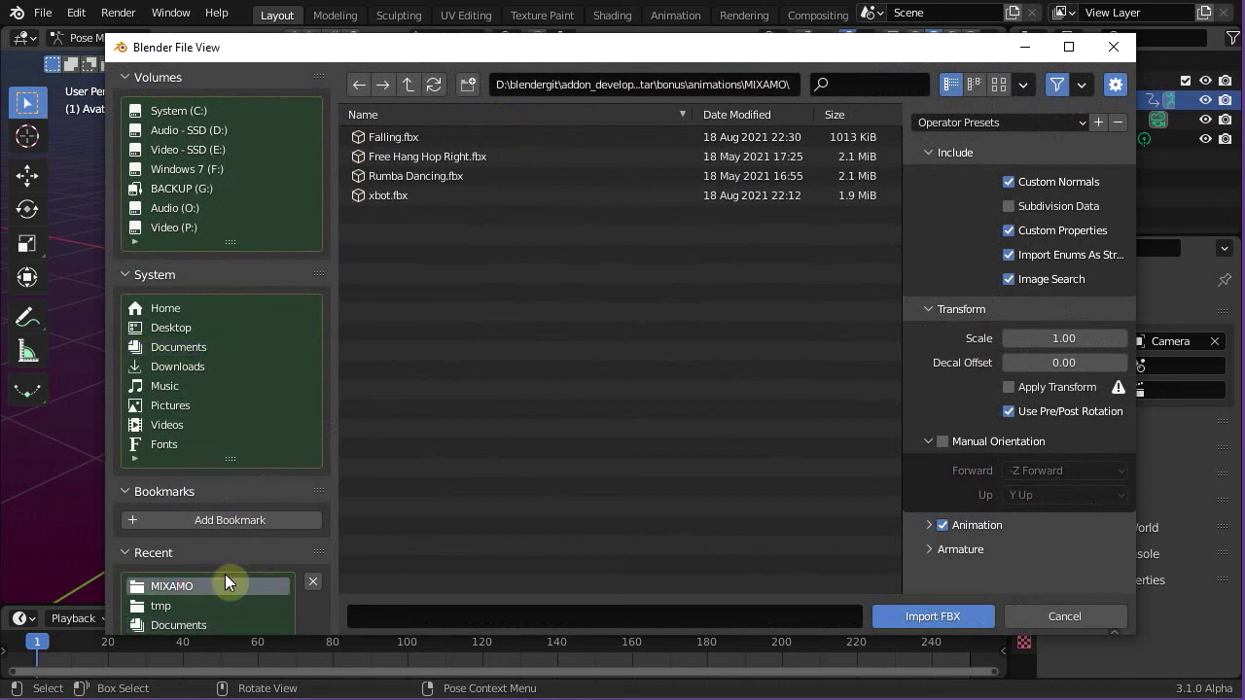
{"action": "left_click", "coordinate": [448, 176]}
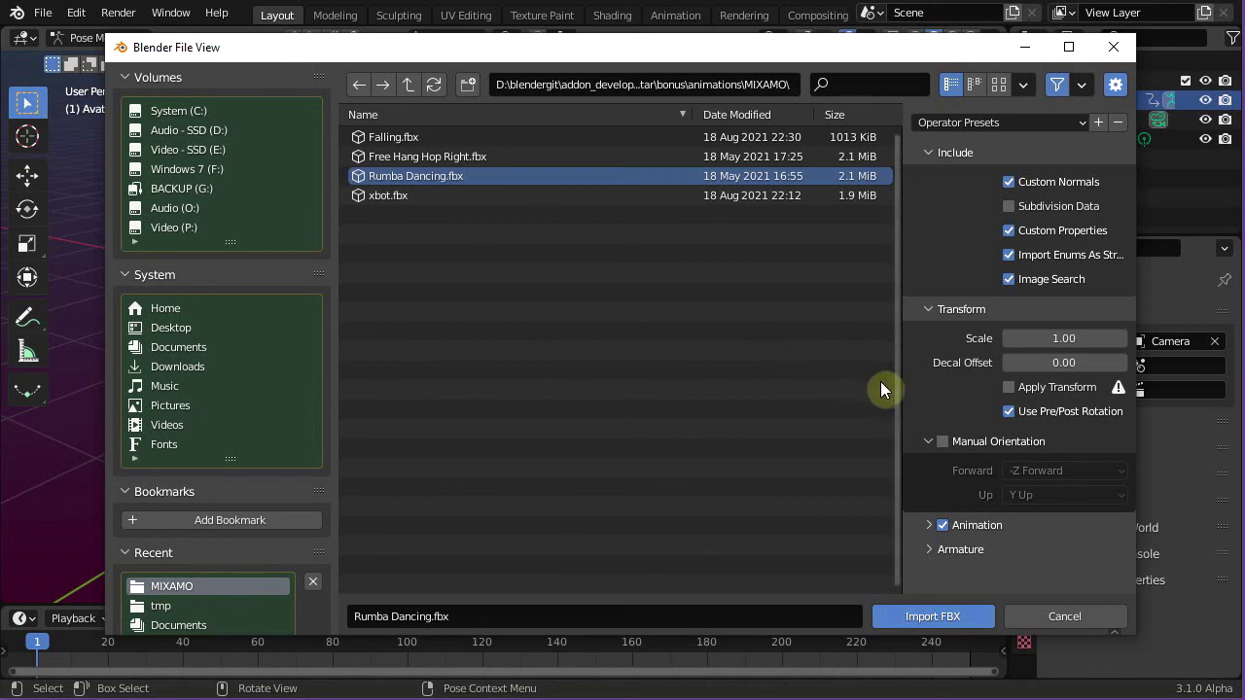
{"action": "left_click_drag", "start_coordinate": [903, 385], "coordinate": [854, 385]}
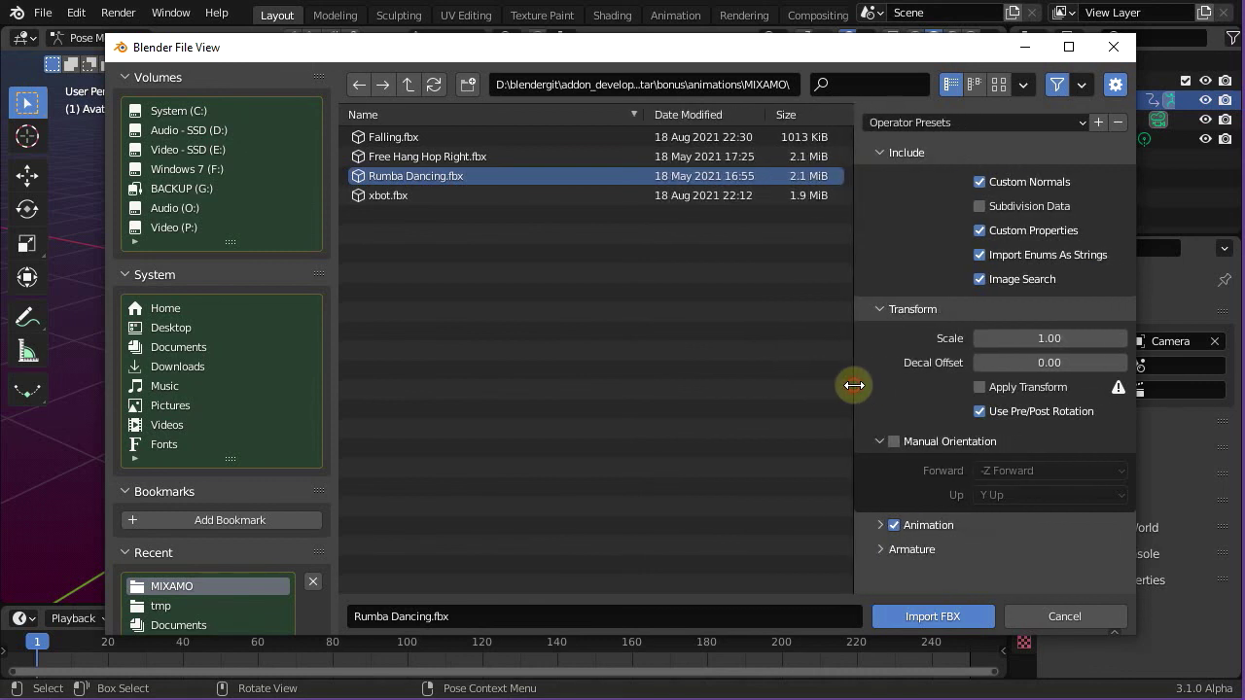
{"action": "left_click", "coordinate": [884, 551]}
{"action": "scroll", "coordinate": [884, 553], "scroll_direction": "down", "scroll_amount": 4}
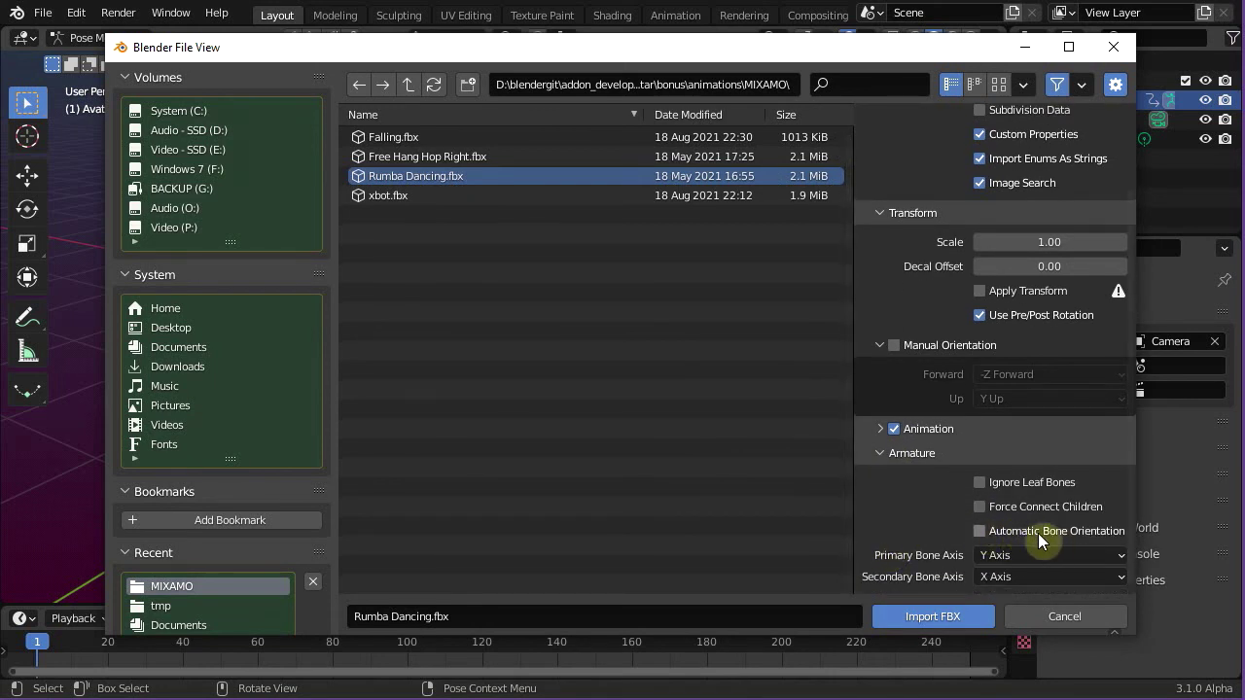
{"action": "left_click", "coordinate": [980, 531]}
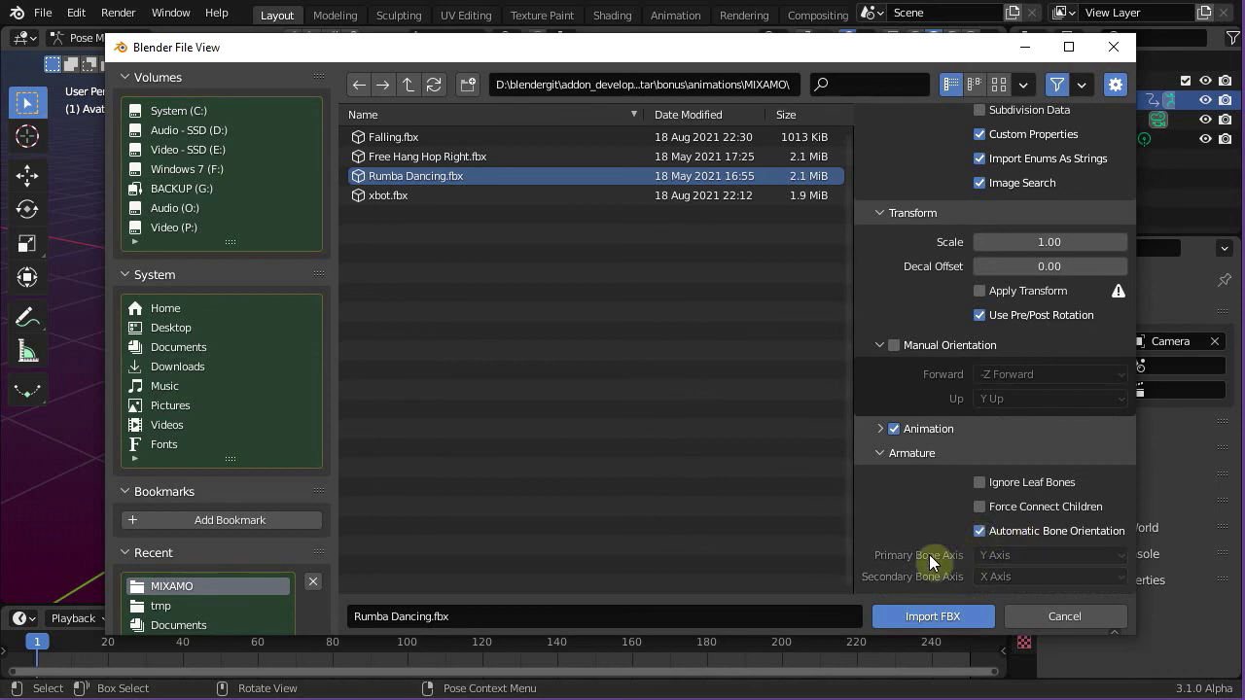
{"action": "left_click", "coordinate": [905, 619]}
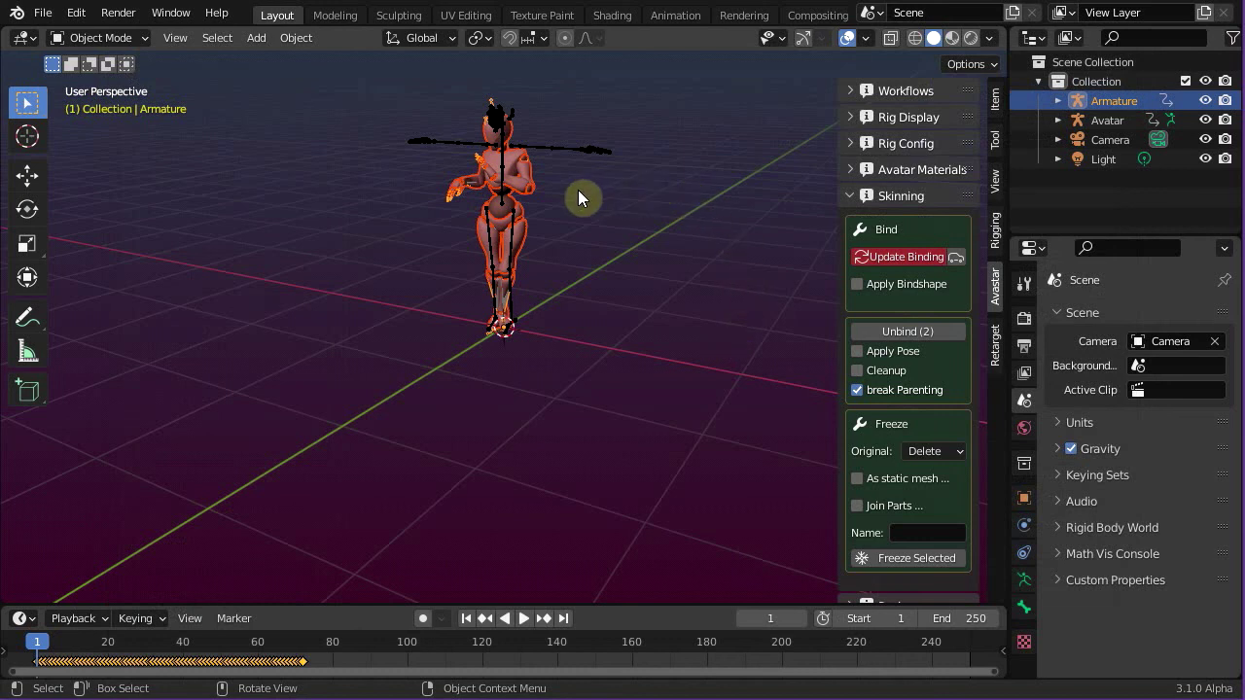
Step: Select the imported Armature plus the Avatar rig as active object, and isolate both in local view
{"action": "scroll", "coordinate": [578, 190], "scroll_direction": "up", "scroll_amount": 5}
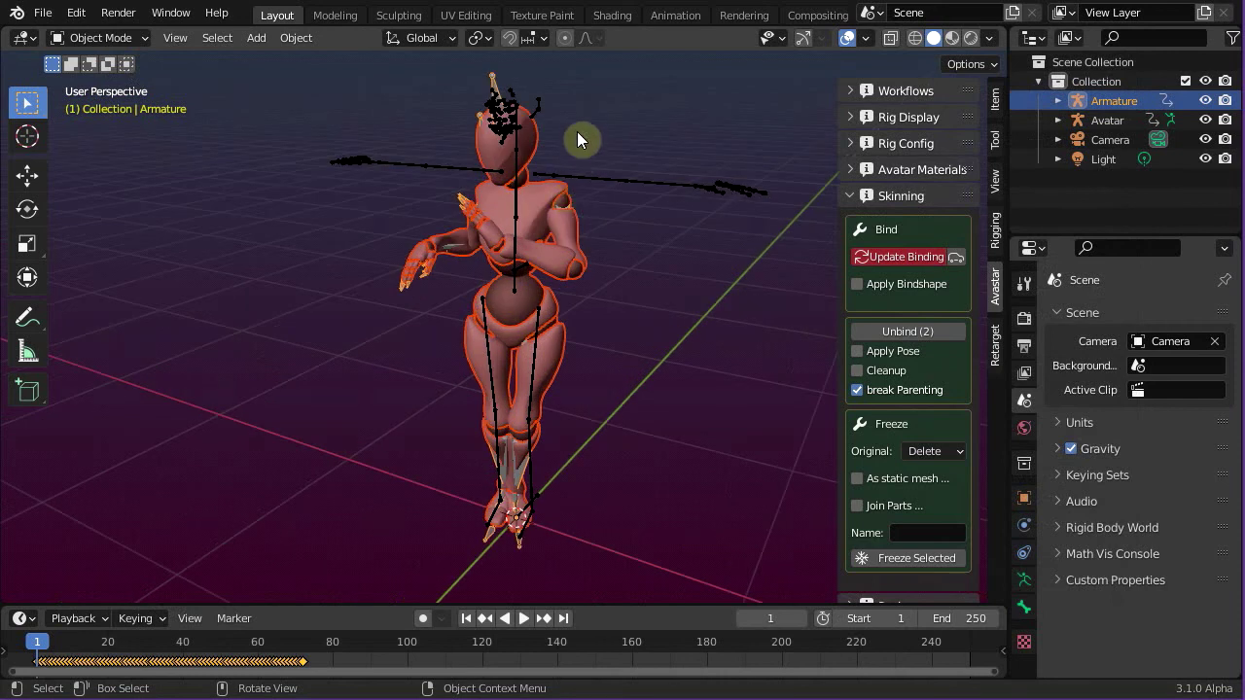
{"action": "left_click", "coordinate": [494, 75]}
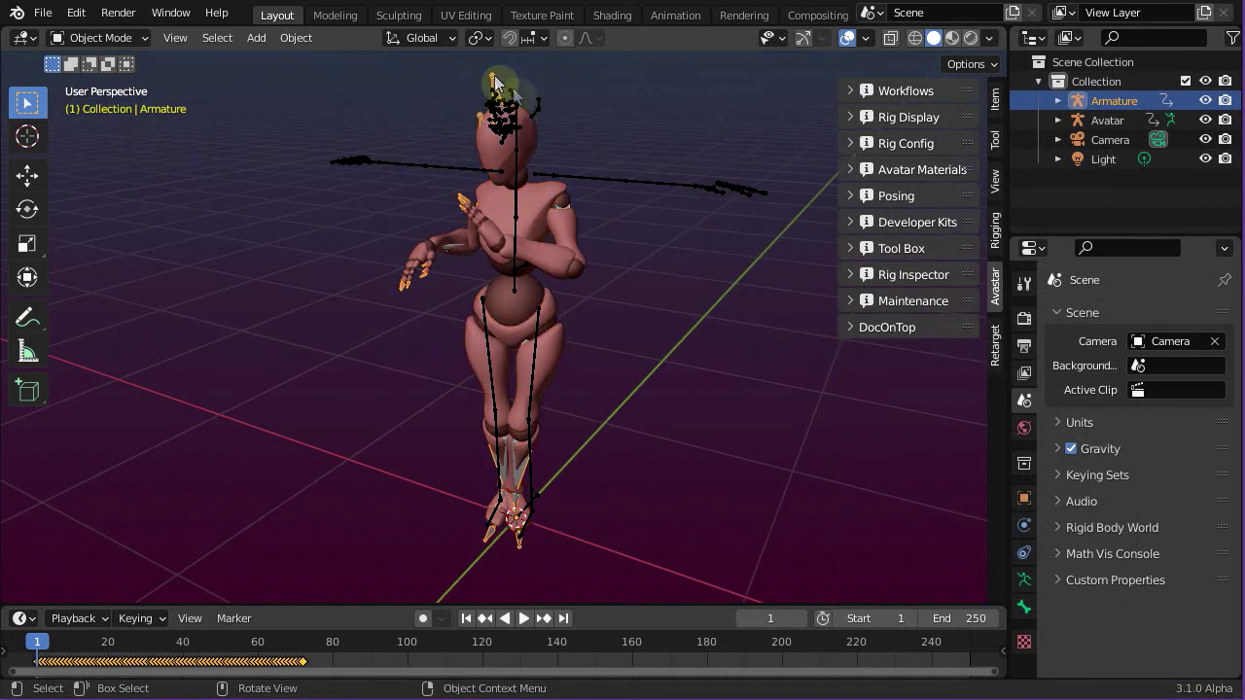
{"action": "left_click", "coordinate": [701, 187], "text": "shift"}
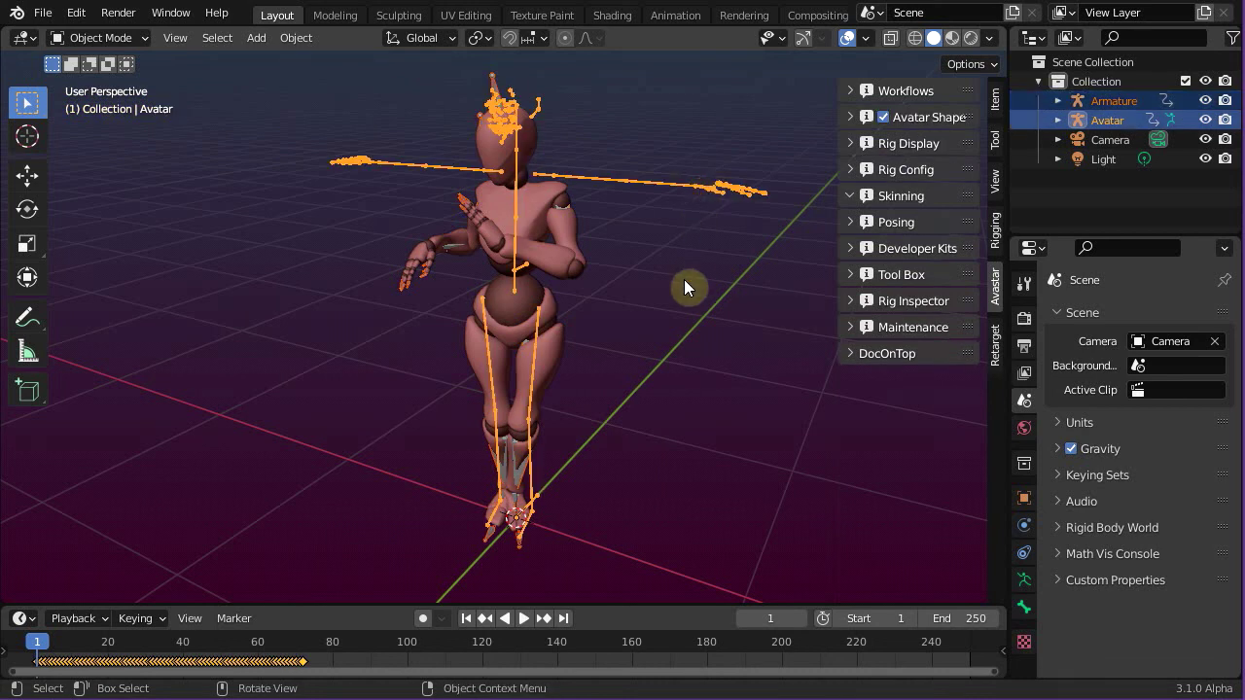
{"action": "key", "text": "KP_Divide"}
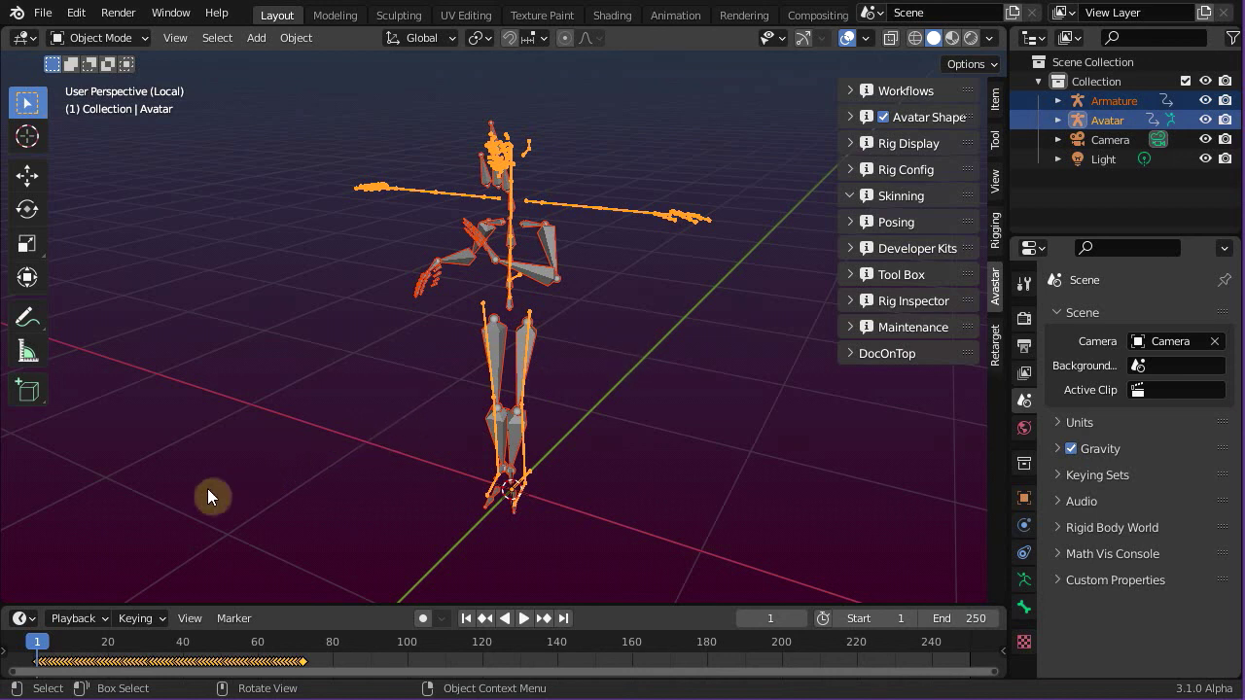
Step: Set the current frame to 0, just before the first keyframe of the imported animation
{"action": "scroll", "coordinate": [43, 665], "scroll_direction": "up", "scroll_amount": 2}
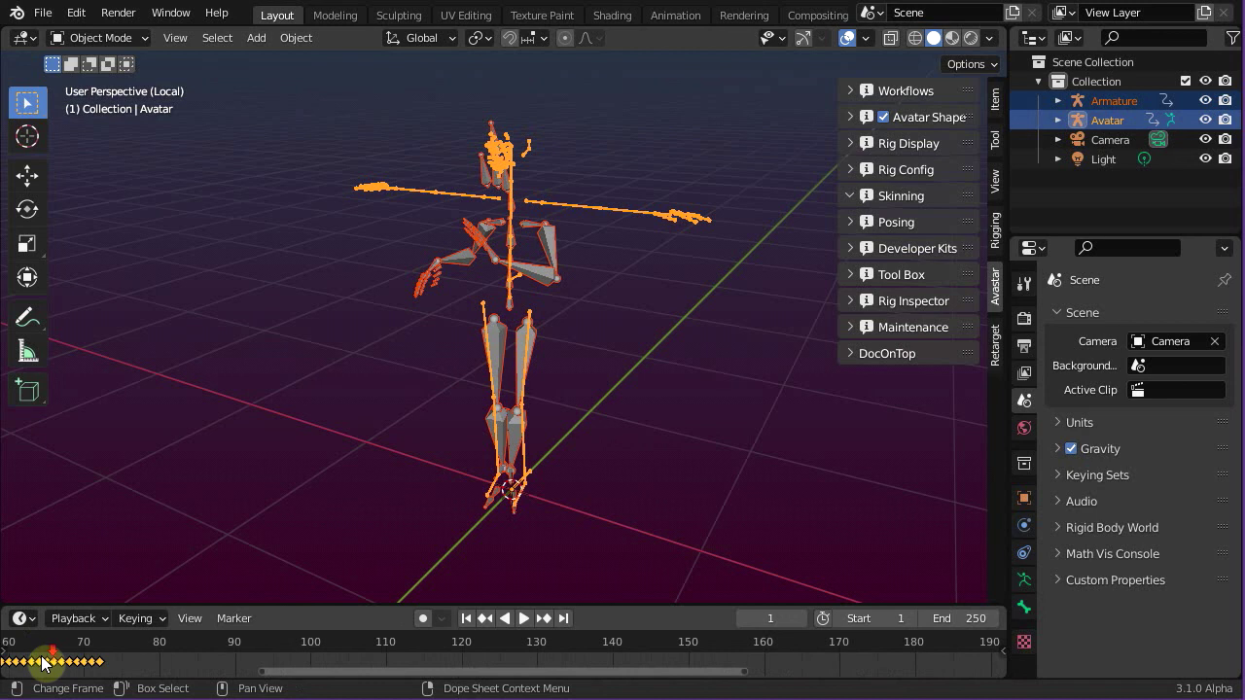
{"action": "scroll", "coordinate": [478, 645], "scroll_direction": "up", "scroll_amount": 3}
{"action": "middle_click_drag", "start_coordinate": [478, 645], "coordinate": [898, 645]}
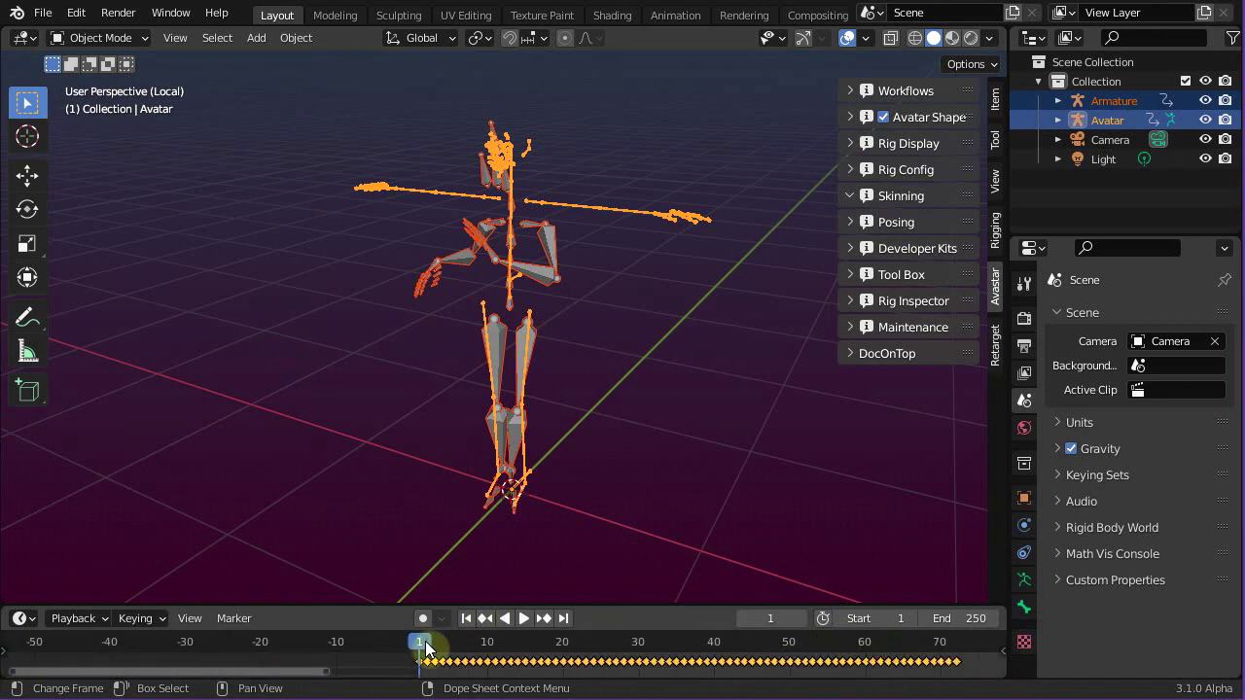
{"action": "left_click_drag", "start_coordinate": [417, 639], "coordinate": [409, 644]}
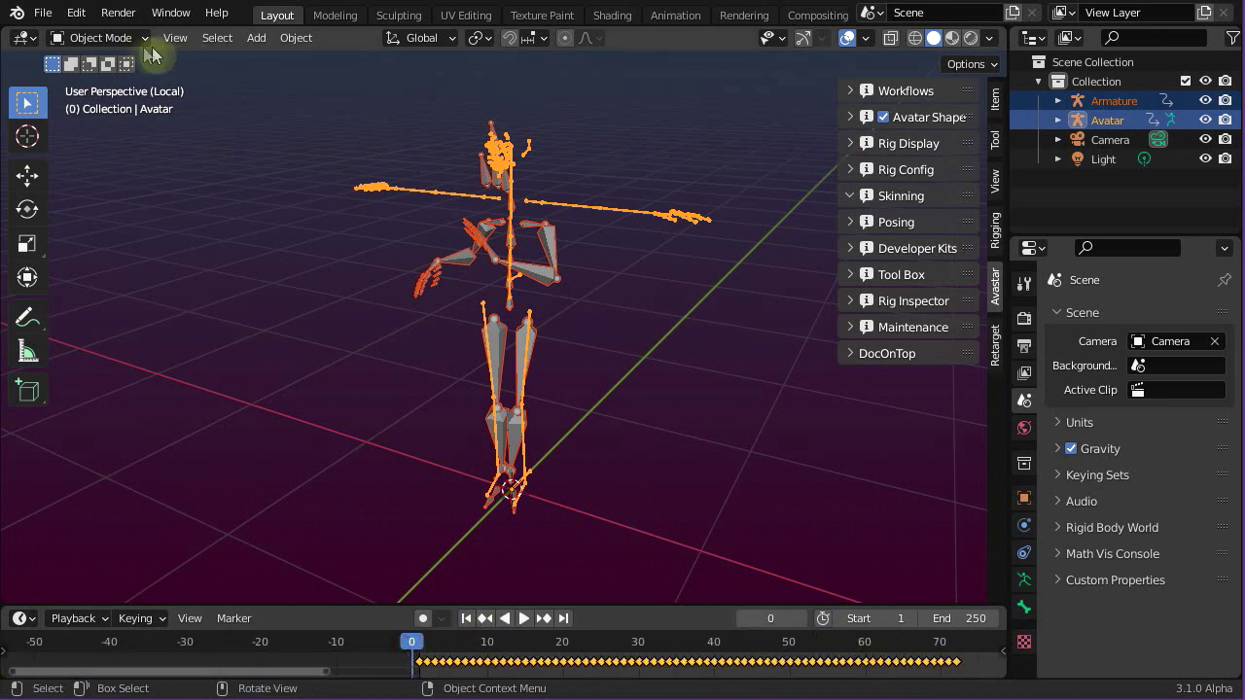
Step: In Pose Mode, reset all bones of both rigs to their rest pose and insert a Location & Rotation keyframe
{"action": "left_click", "coordinate": [93, 39]}
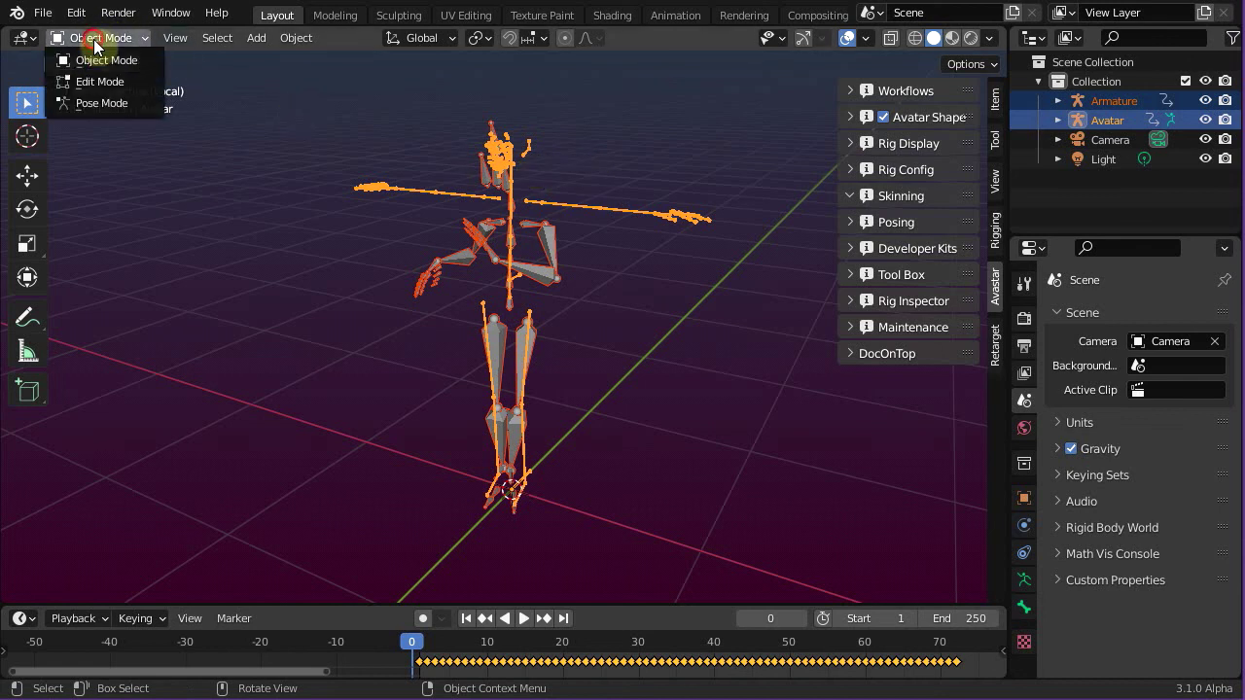
{"action": "left_click", "coordinate": [92, 101]}
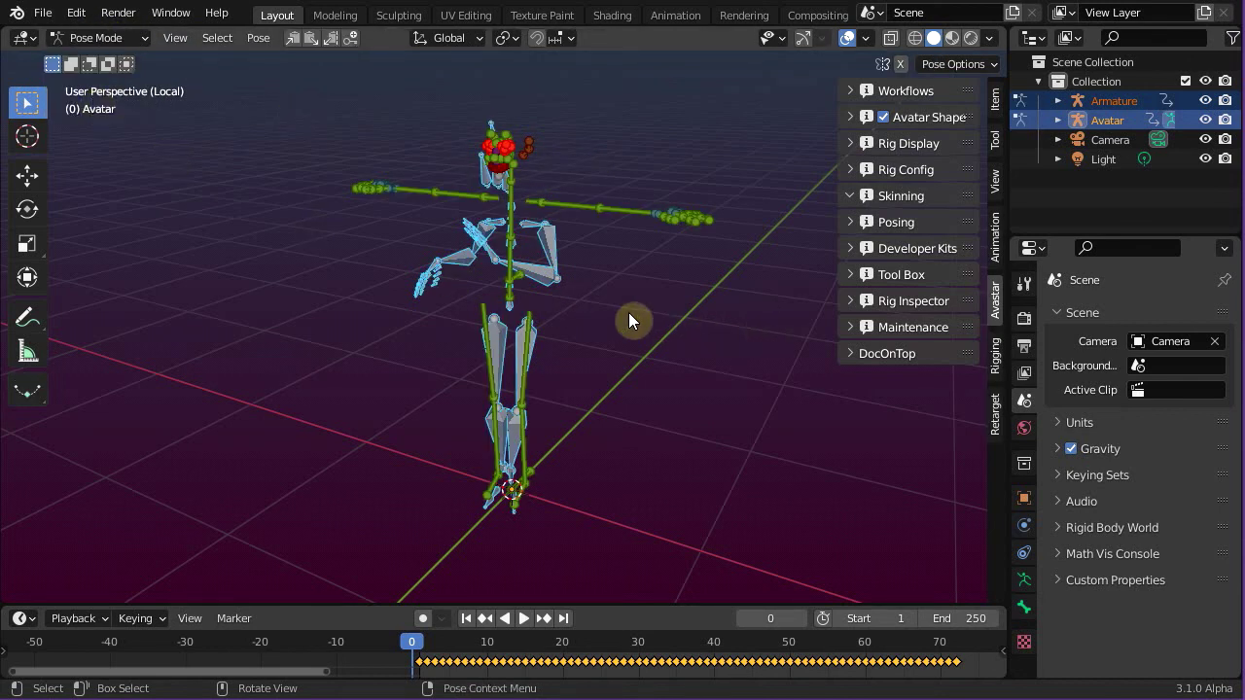
{"action": "key", "text": "a"}
{"action": "key", "text": "alt"}
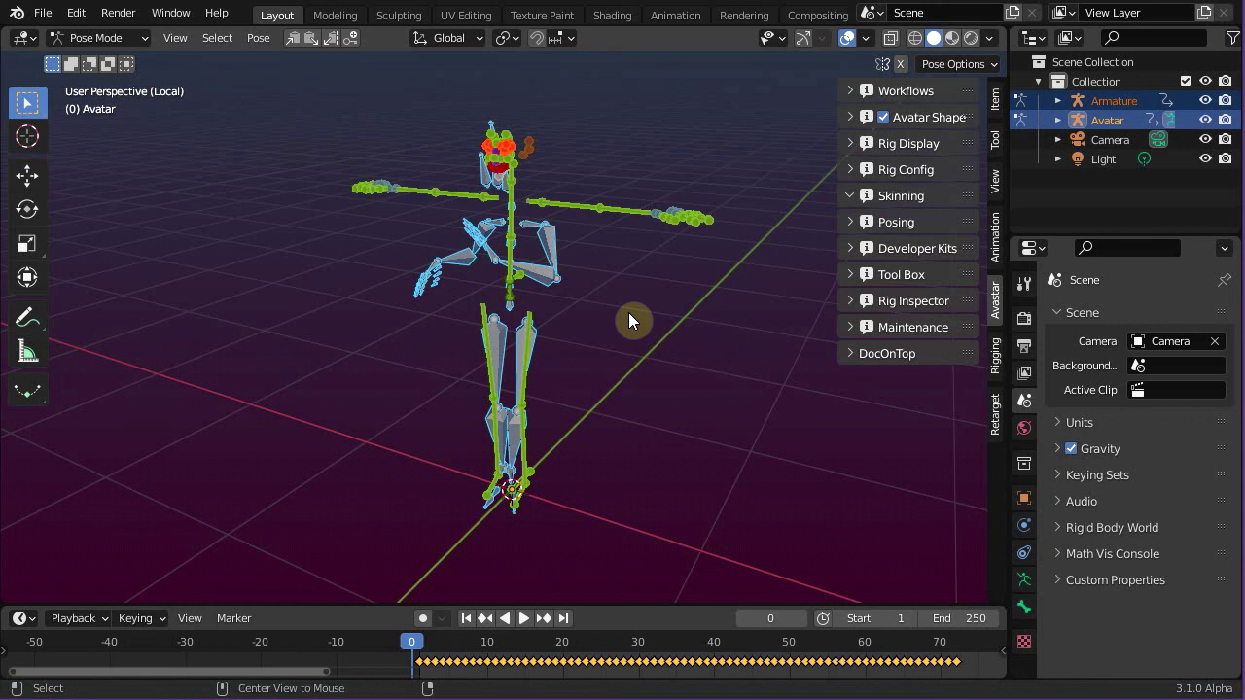
{"action": "key", "text": "alt+r"}
{"action": "key", "text": "alt+s"}
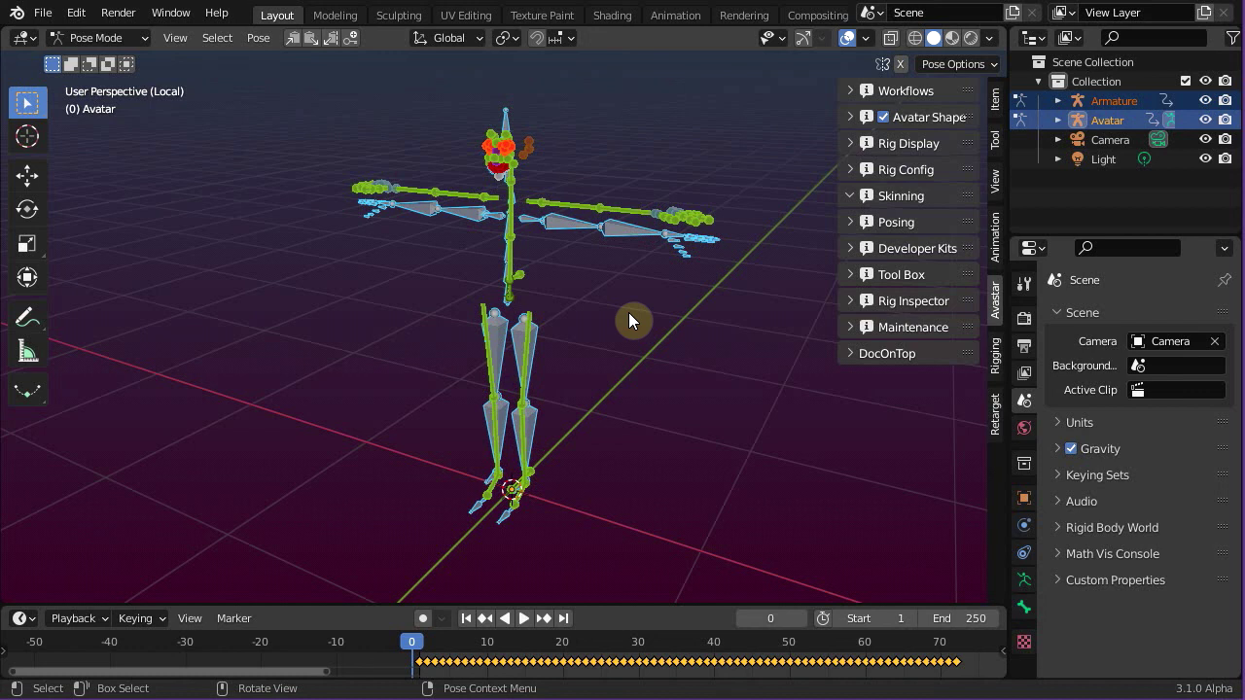
{"action": "key", "text": "i"}
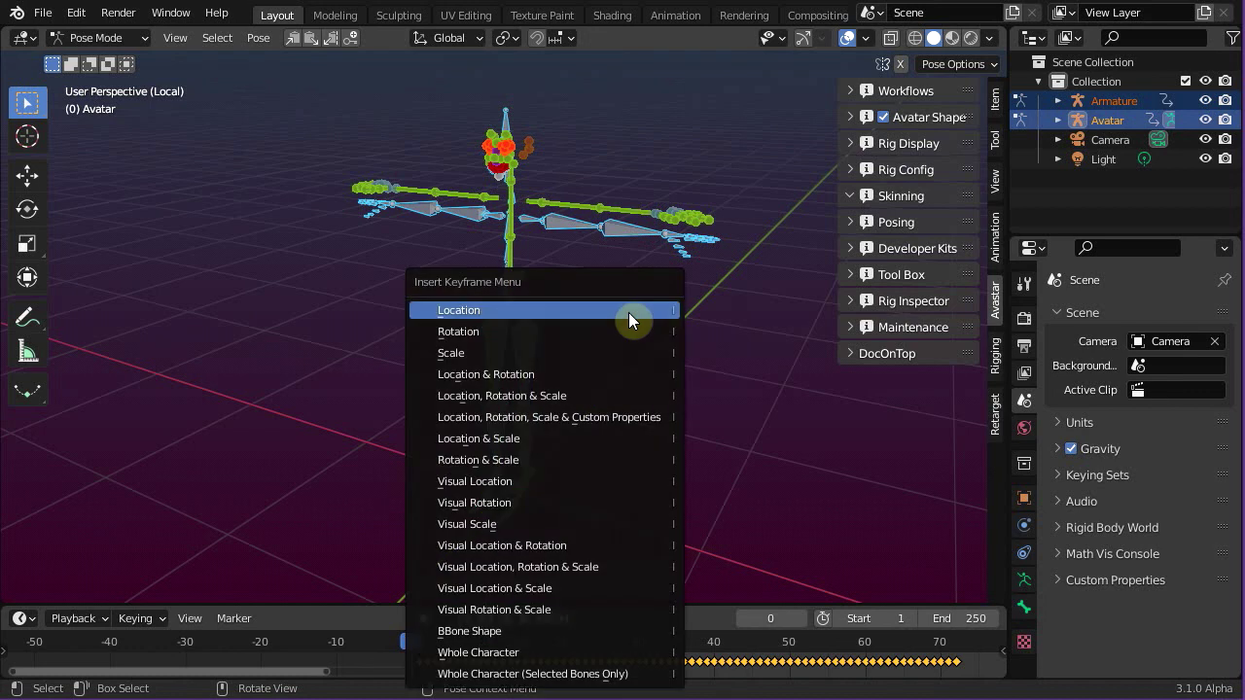
{"action": "left_click", "coordinate": [615, 374]}
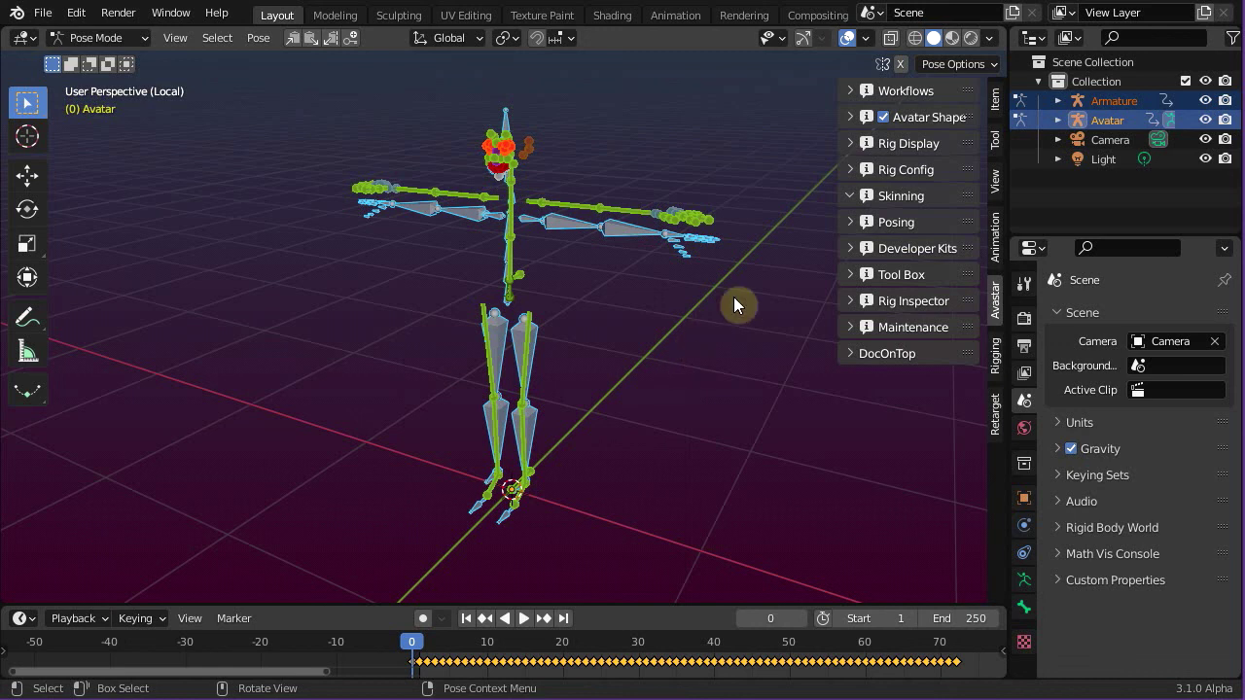
Step: Show the Torso section of the Avatar Shape settings and set Shoulders to 28 to match the Mixamo rig
{"action": "left_click", "coordinate": [849, 118]}
{"action": "left_click_drag", "start_coordinate": [840, 250], "coordinate": [798, 250]}
{"action": "left_click_drag", "start_coordinate": [880, 261], "coordinate": [858, 258]}
{"action": "scroll", "coordinate": [745, 350], "scroll_direction": "up", "scroll_amount": 5}
{"action": "left_click", "coordinate": [902, 239]}
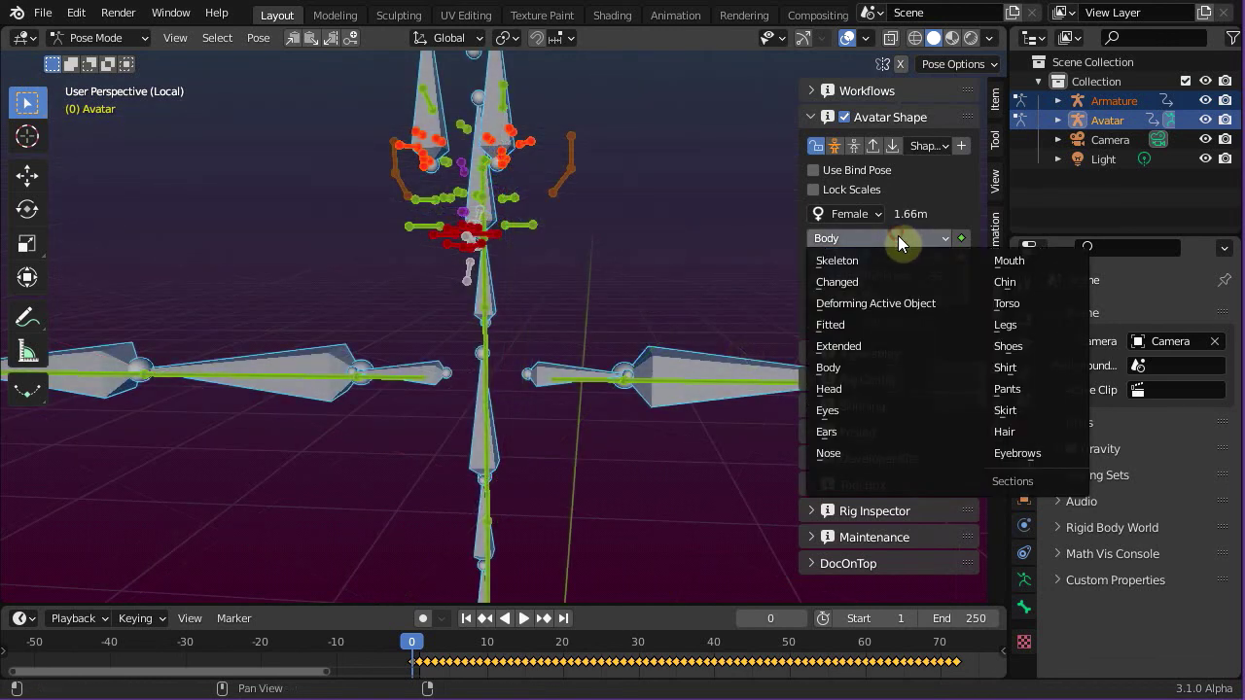
{"action": "left_click", "coordinate": [1007, 303]}
{"action": "left_click_drag", "start_coordinate": [903, 318], "coordinate": [843, 324]}
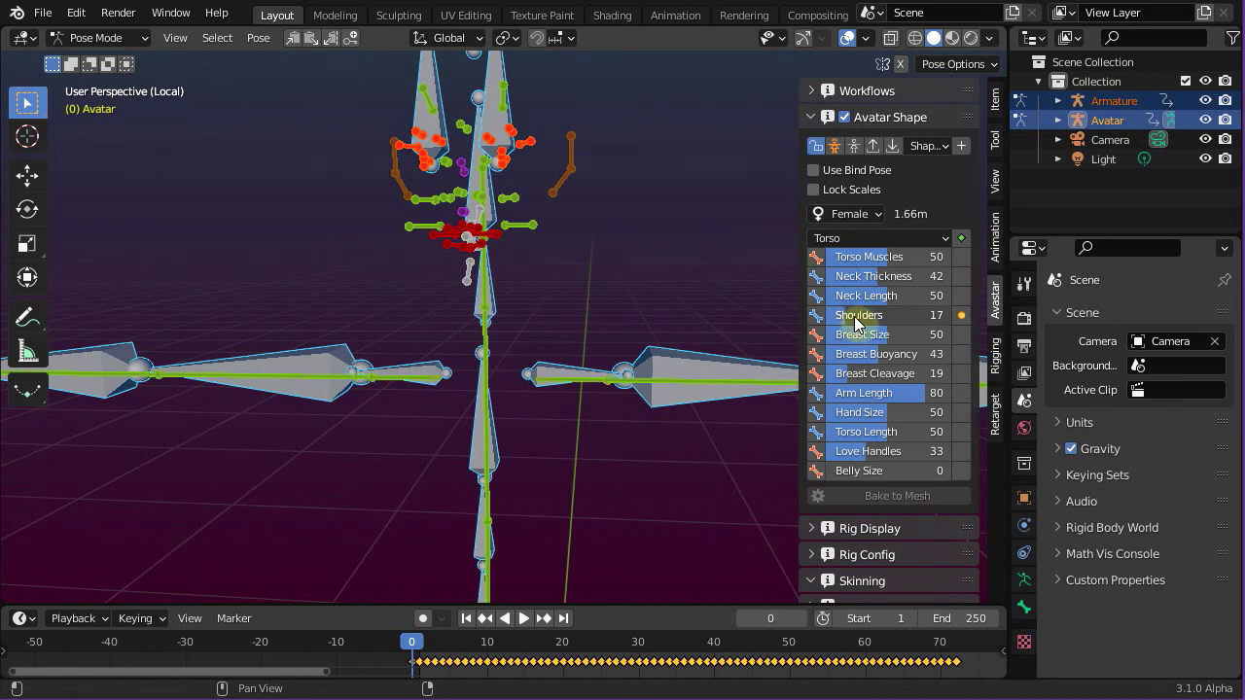
Step: Compare the spines of both rigs from the right side and set the avatar's Torso Length to 84
{"action": "scroll", "coordinate": [505, 430], "scroll_direction": "down", "scroll_amount": 5}
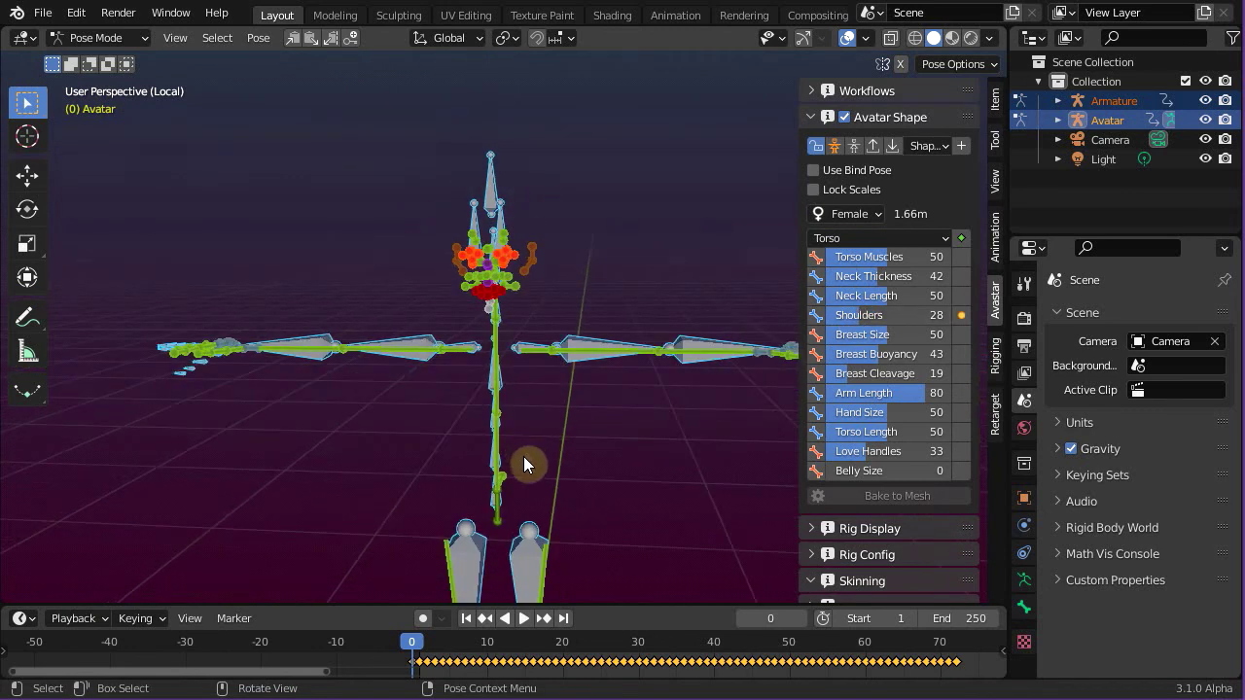
{"action": "key", "text": "KP_3"}
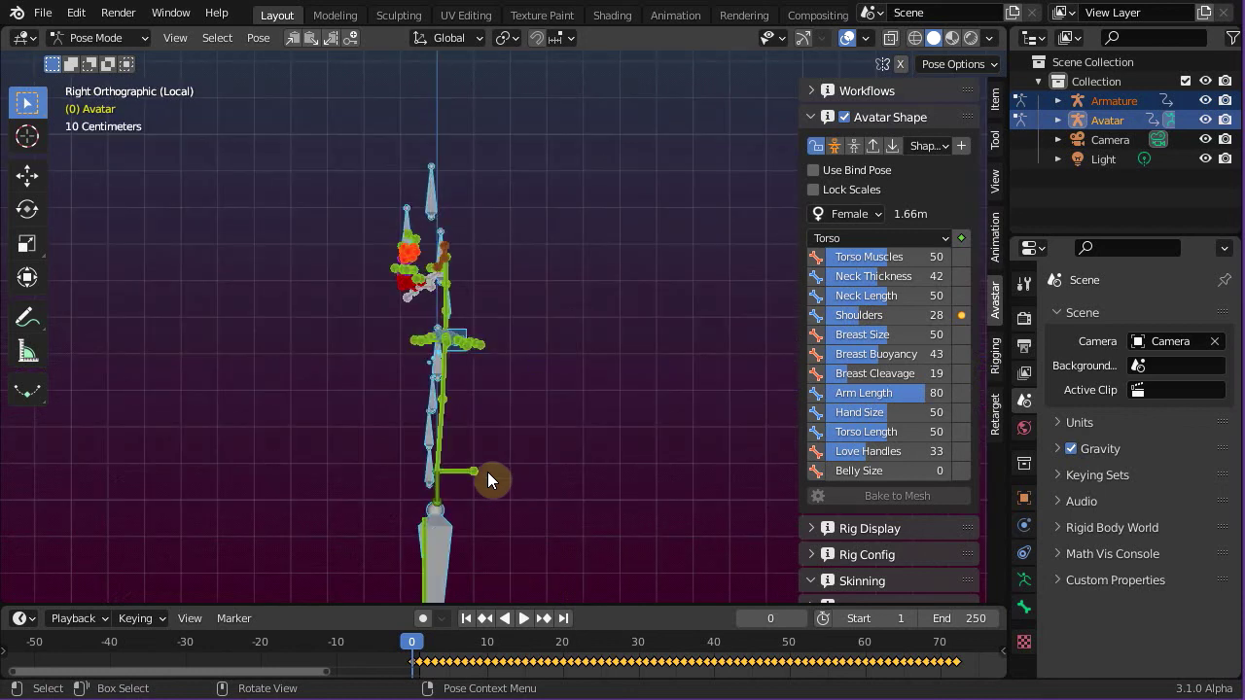
{"action": "scroll", "coordinate": [488, 472], "scroll_direction": "up", "scroll_amount": 3}
{"action": "middle_click_drag", "start_coordinate": [444, 501], "coordinate": [516, 245], "text": "shift"}
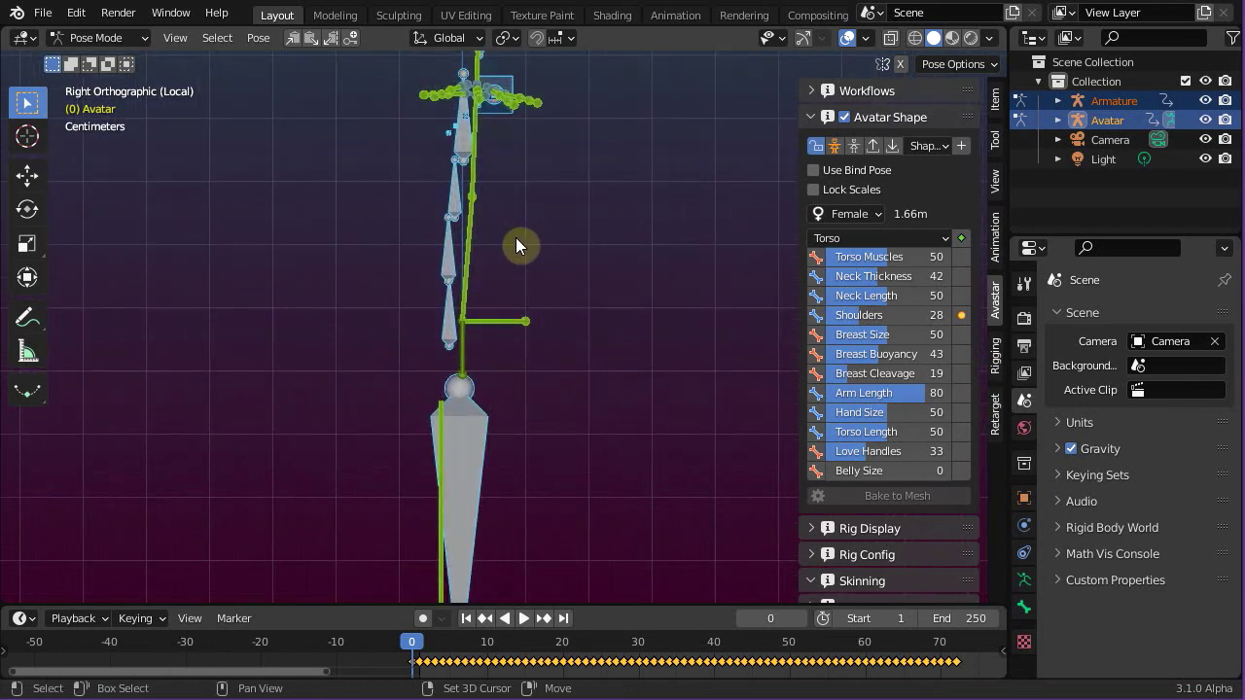
{"action": "left_click_drag", "start_coordinate": [879, 432], "coordinate": [918, 438]}
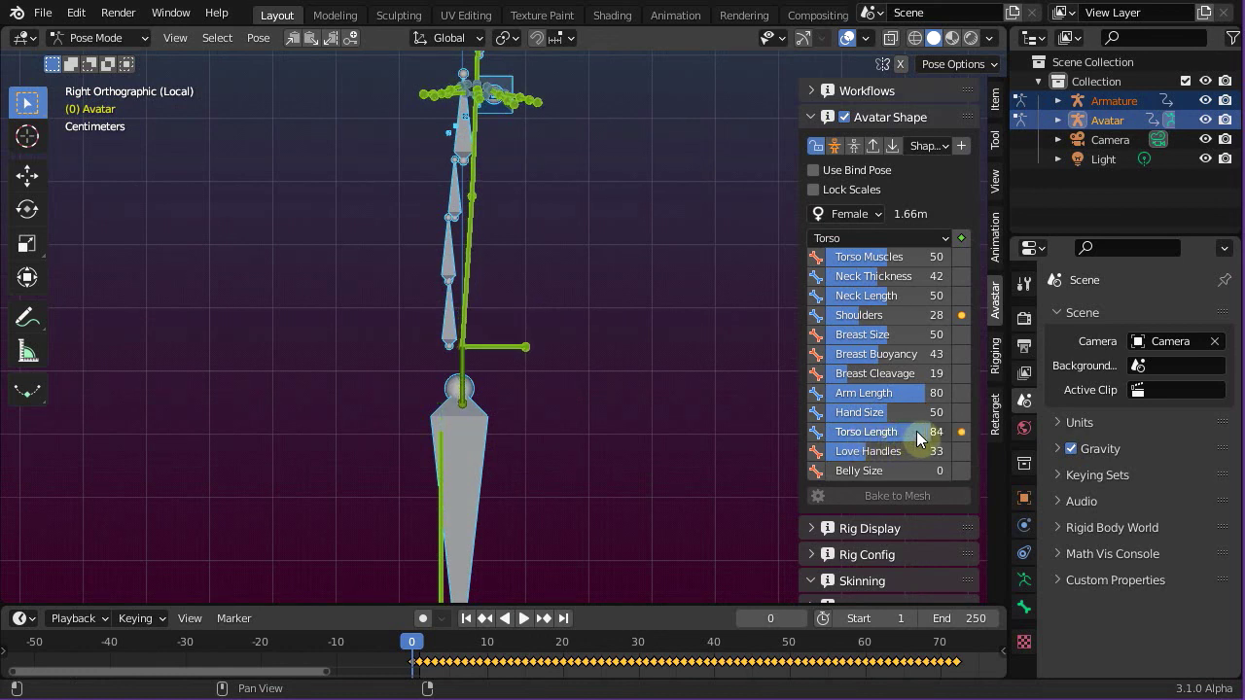
Step: Compare the arms of both rigs from above and set the avatar's Arm Length to 100
{"action": "scroll", "coordinate": [363, 356], "scroll_direction": "down", "scroll_amount": 3}
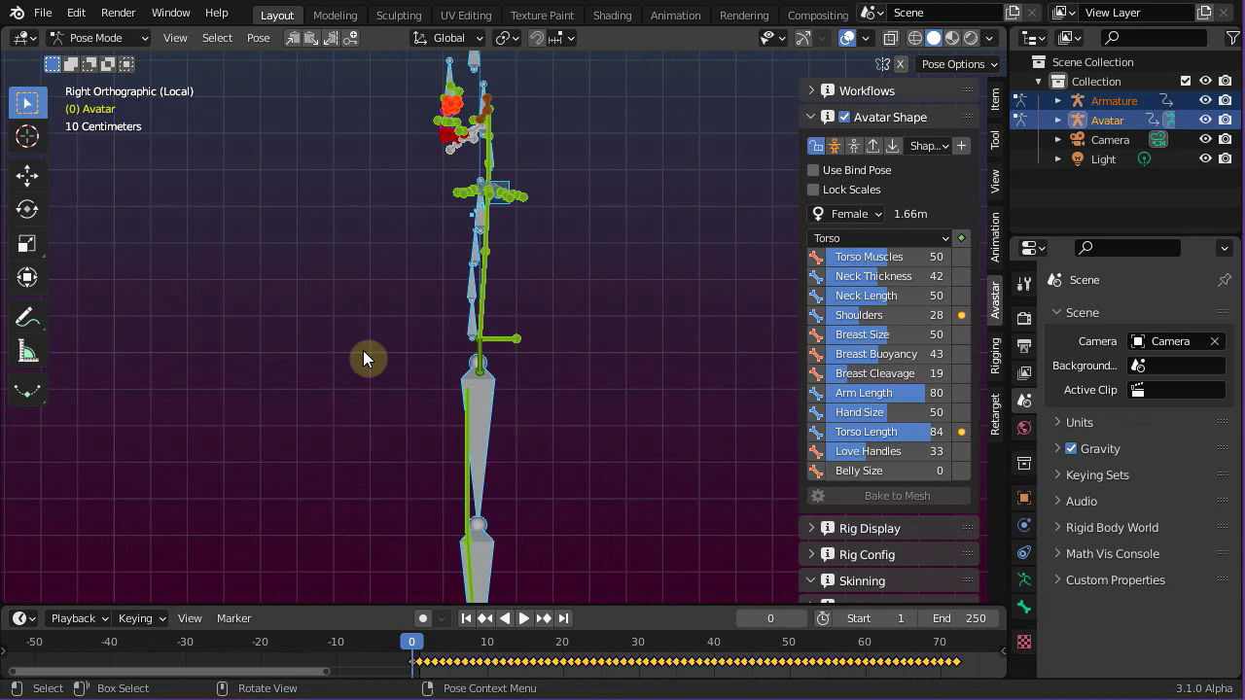
{"action": "key", "text": "KP_7"}
{"action": "scroll", "coordinate": [564, 352], "scroll_direction": "up", "scroll_amount": 1}
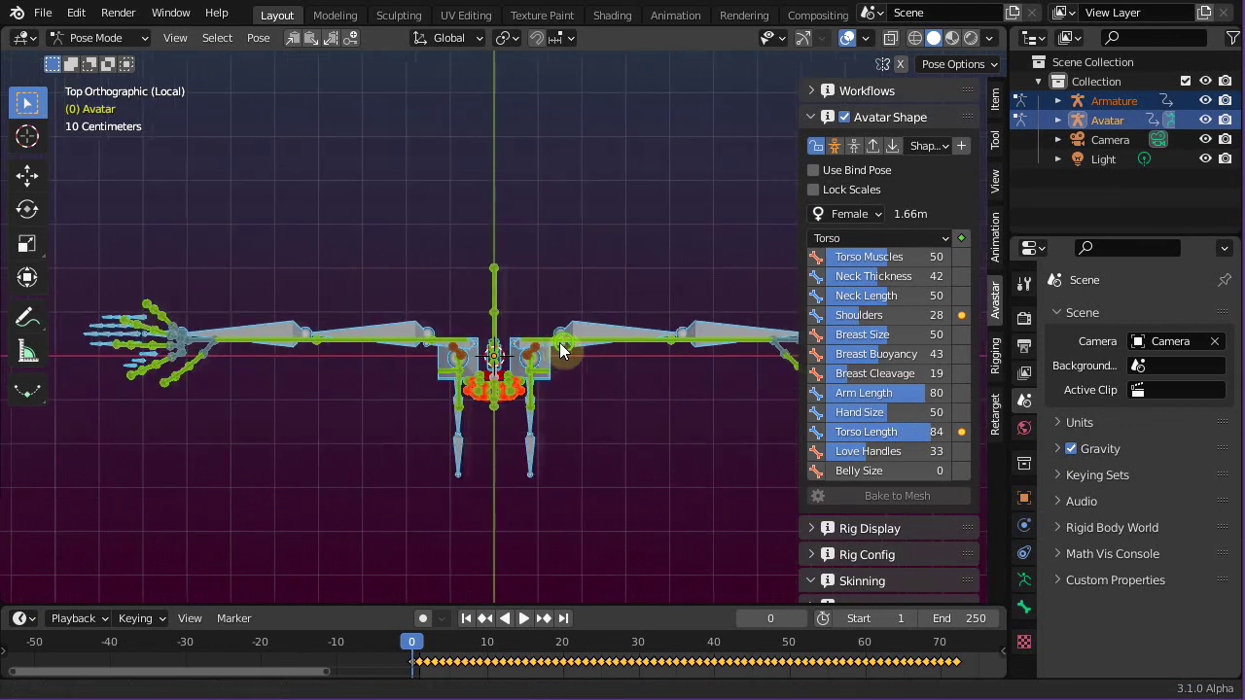
{"action": "middle_click_drag", "start_coordinate": [564, 353], "coordinate": [414, 333], "text": "shift"}
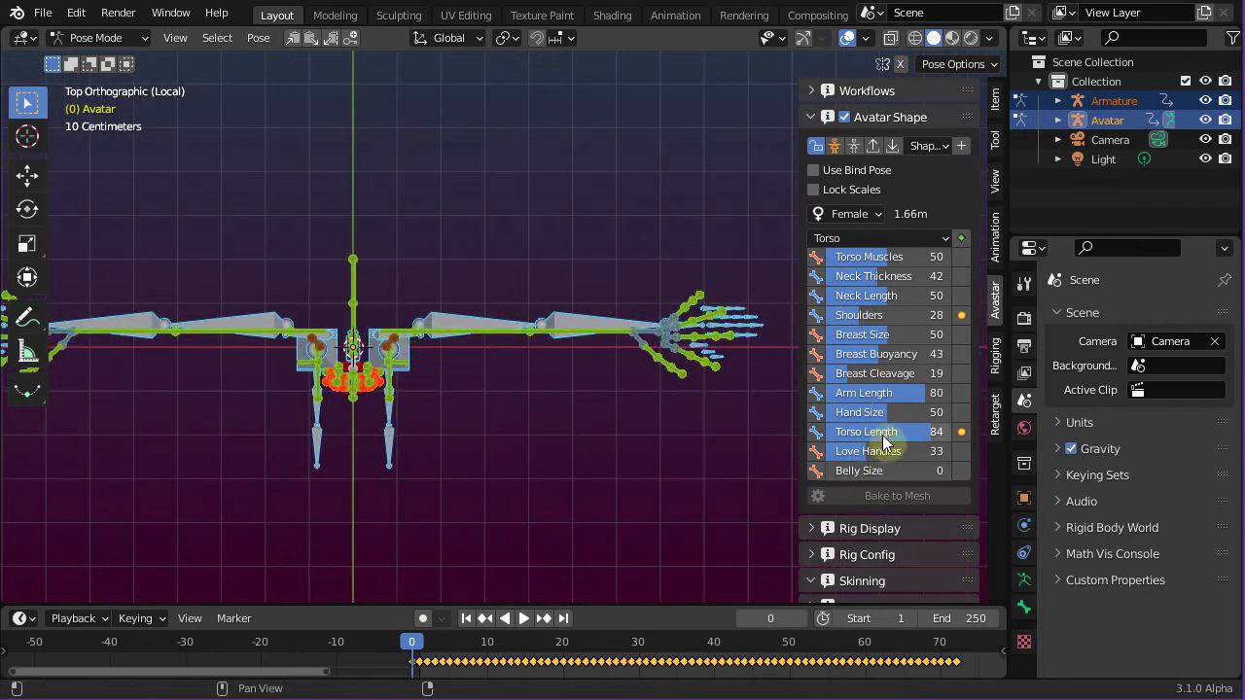
{"action": "left_click_drag", "start_coordinate": [905, 393], "coordinate": [963, 403]}
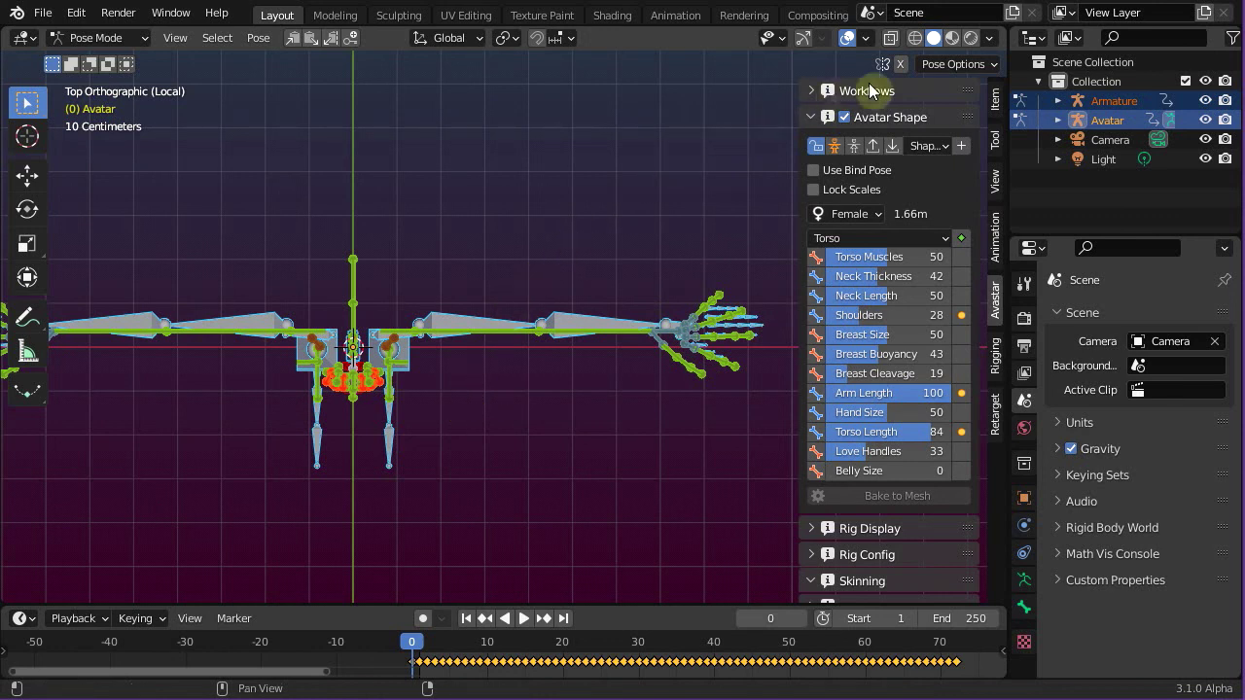
Step: Enable X-Axis Mirror for posing and rotate the avatar's left collar bone about -10° in the top view
{"action": "left_click", "coordinate": [996, 142]}
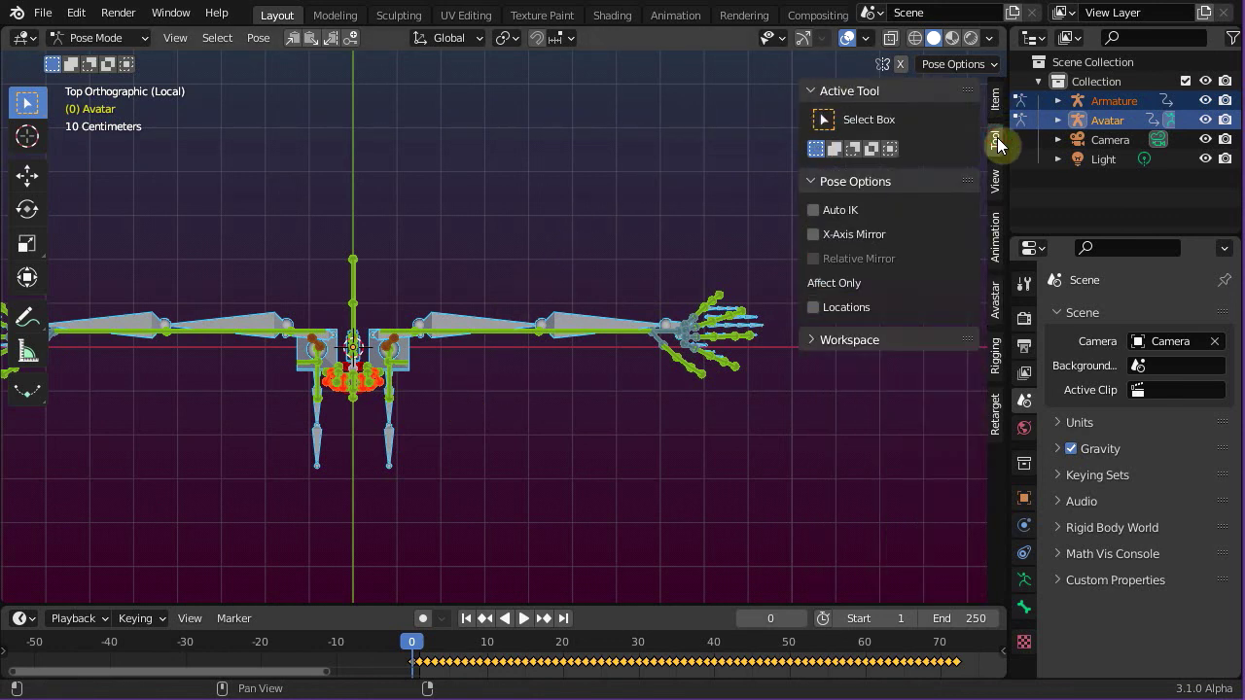
{"action": "left_click", "coordinate": [815, 236]}
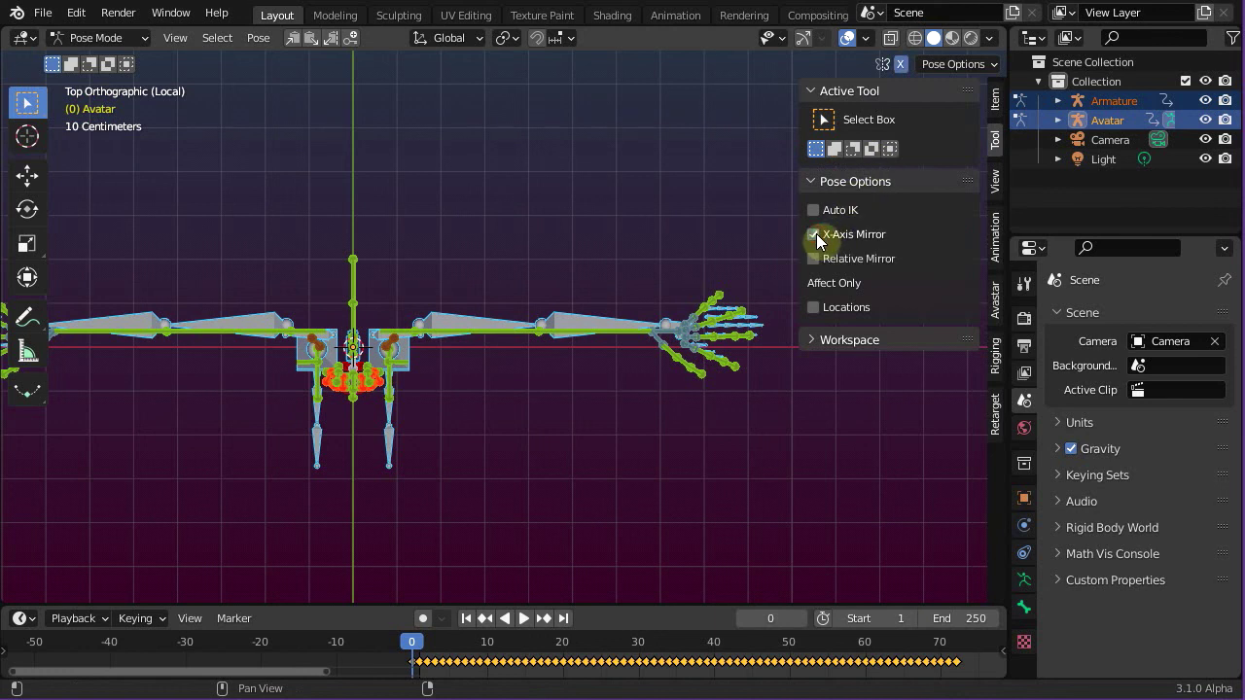
{"action": "left_click", "coordinate": [407, 333]}
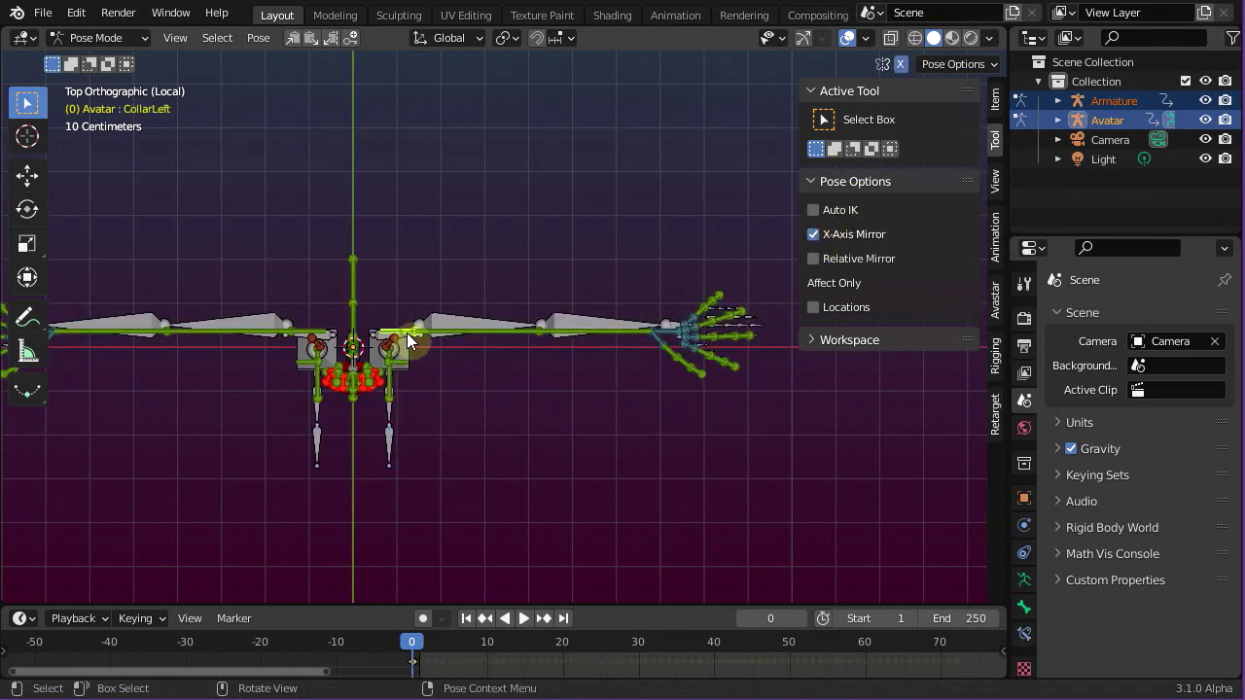
{"action": "key", "text": "r"}
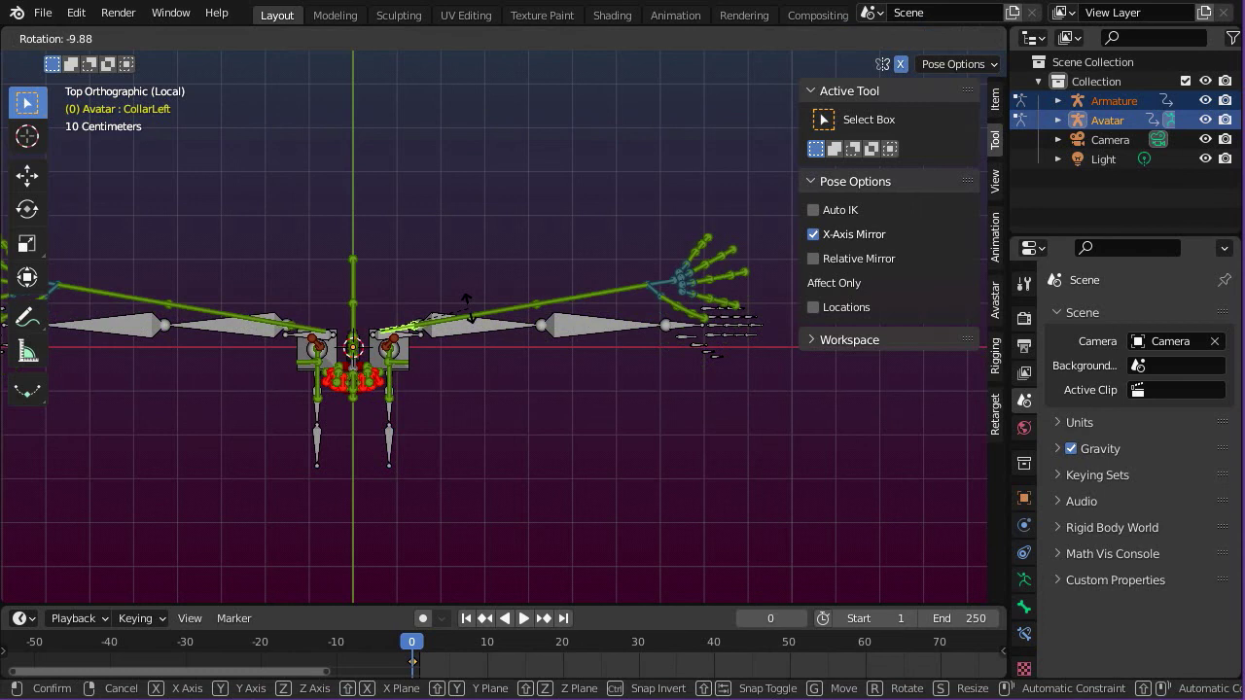
{"action": "left_click", "coordinate": [485, 316]}
Step: Rotate the avatar's left shoulder bone about 10.8° so the arm lines up with the Mixamo arm
{"action": "left_click", "coordinate": [499, 314]}
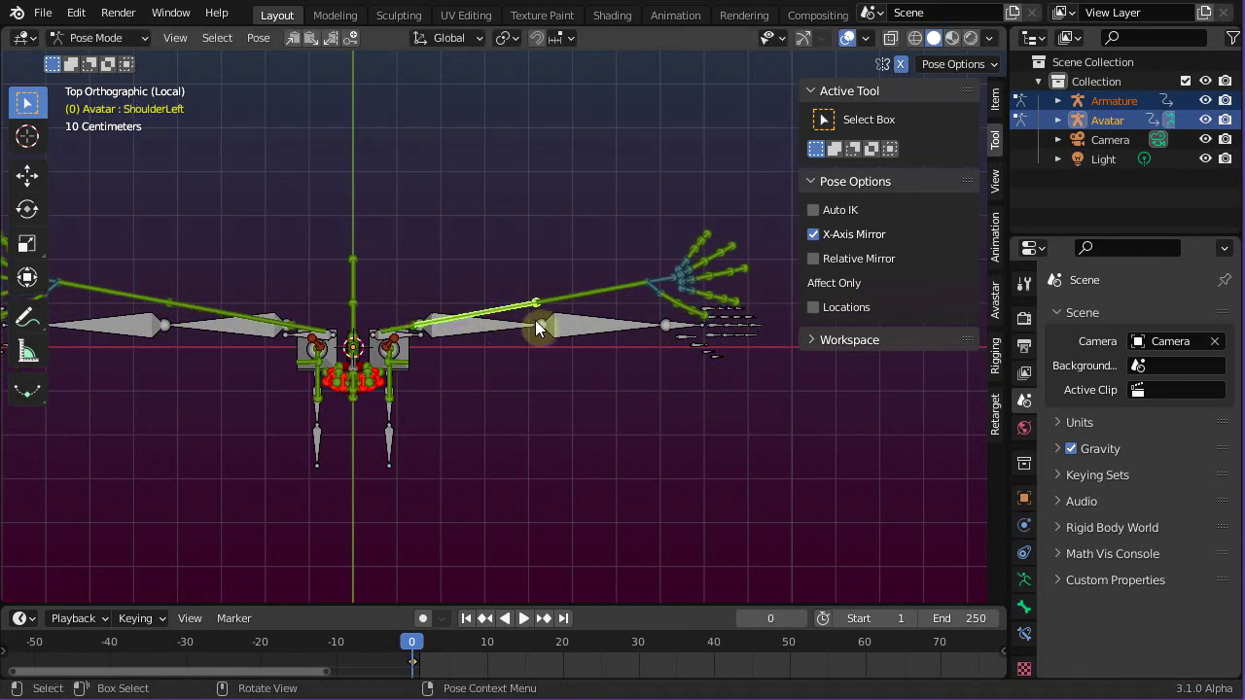
{"action": "key", "text": "r"}
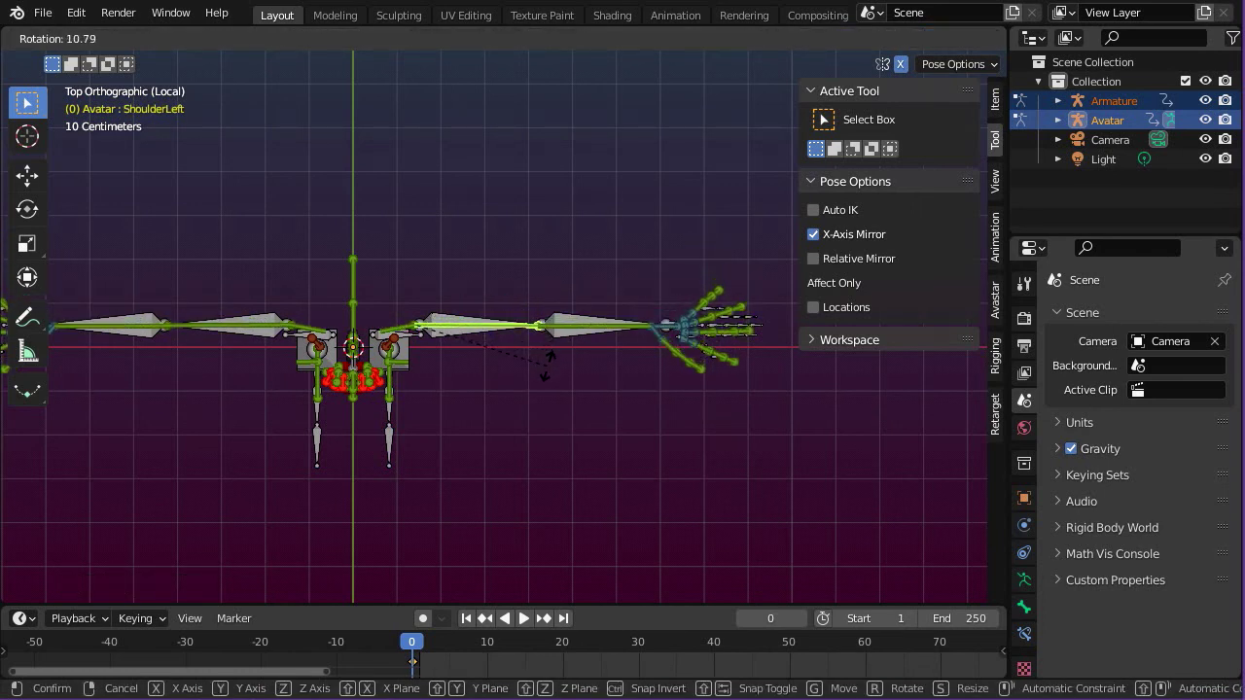
{"action": "left_click", "coordinate": [548, 362]}
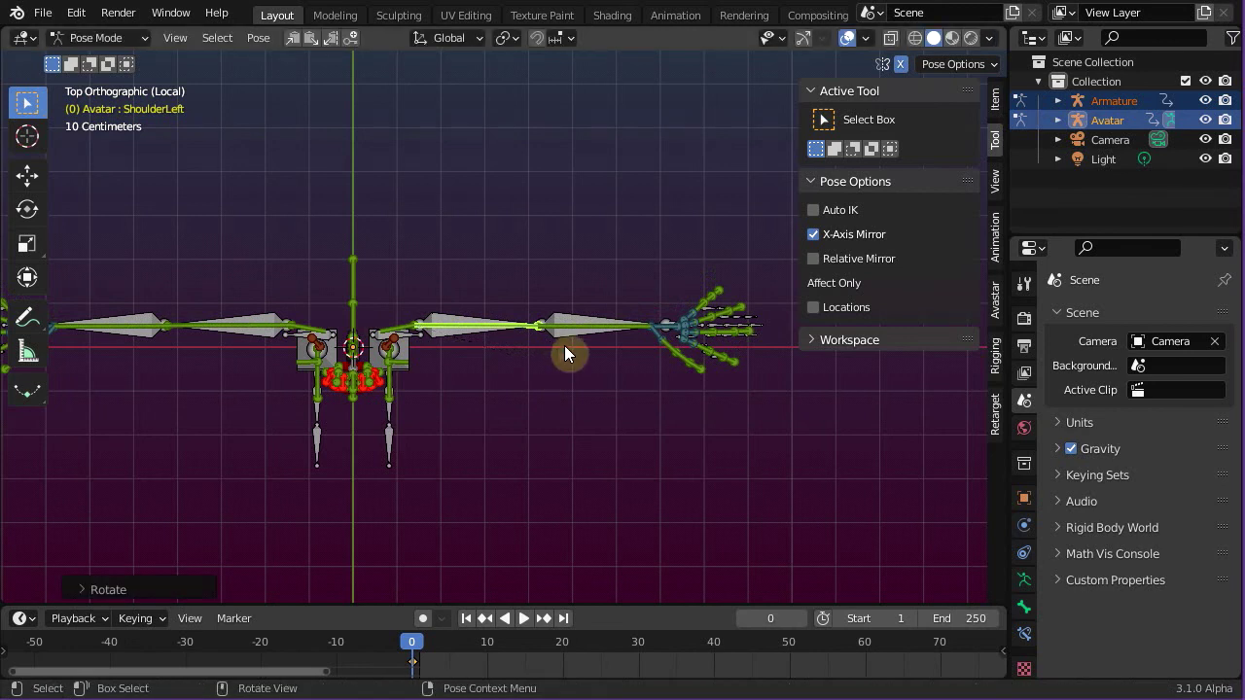
Step: Select all bones of both rigs and insert a Location & Rotation keyframe at frame 0
{"action": "scroll", "coordinate": [374, 413], "scroll_direction": "up", "scroll_amount": 1}
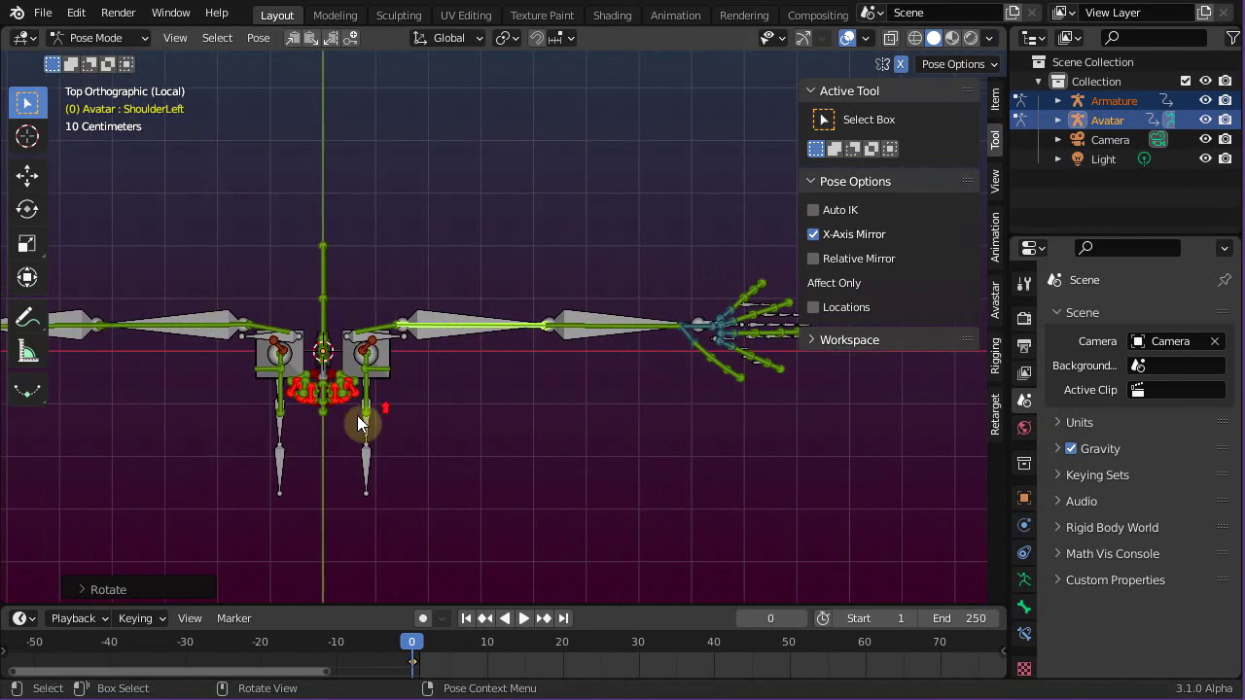
{"action": "middle_click_drag", "start_coordinate": [323, 418], "coordinate": [454, 403], "text": "shift"}
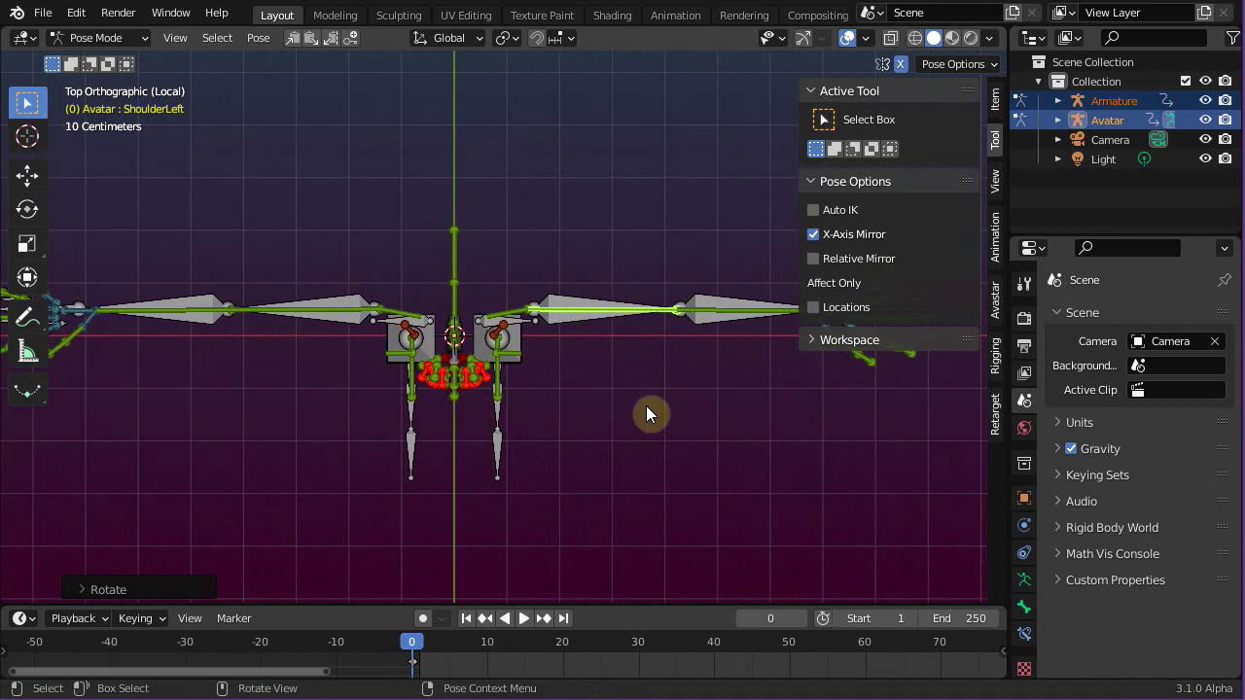
{"action": "key", "text": "a"}
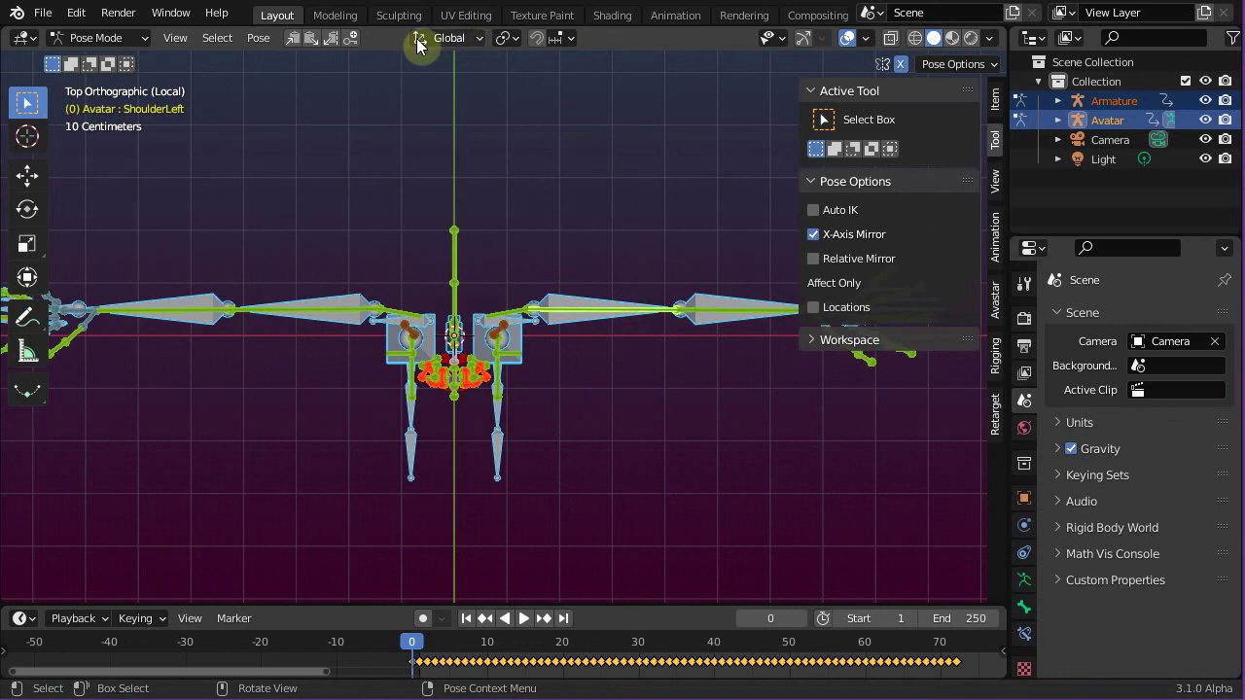
{"action": "key", "text": "i"}
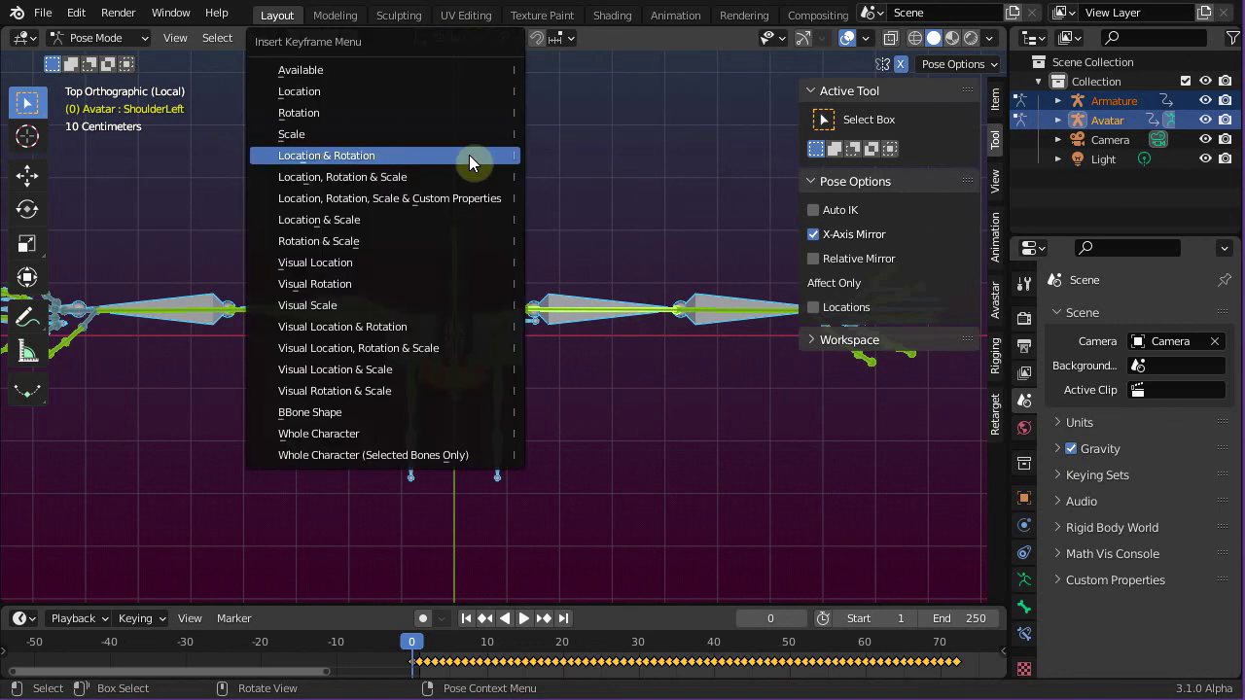
{"action": "left_click", "coordinate": [408, 155]}
Step: Compare the hands of both rigs and set the avatar's Hand Size to 68 and Shoulders to 60
{"action": "middle_click_drag", "start_coordinate": [677, 308], "coordinate": [334, 328], "text": "shift"}
{"action": "scroll", "coordinate": [535, 351], "scroll_direction": "up", "scroll_amount": 6}
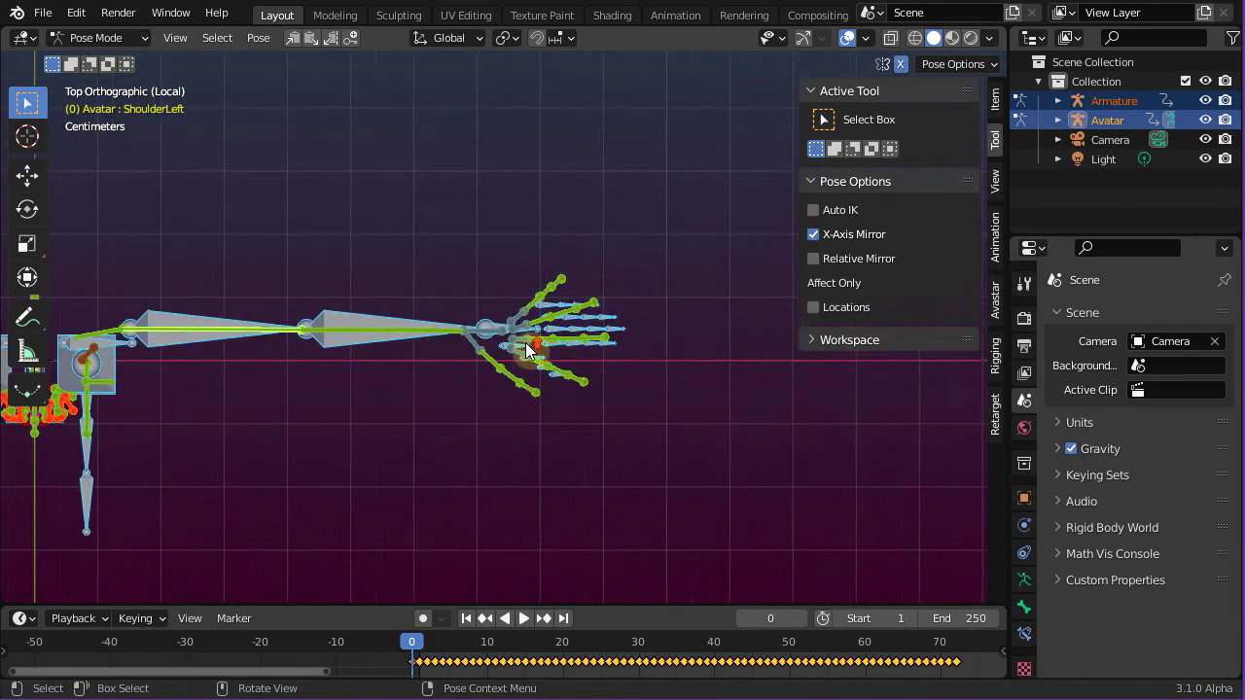
{"action": "left_click", "coordinate": [993, 302]}
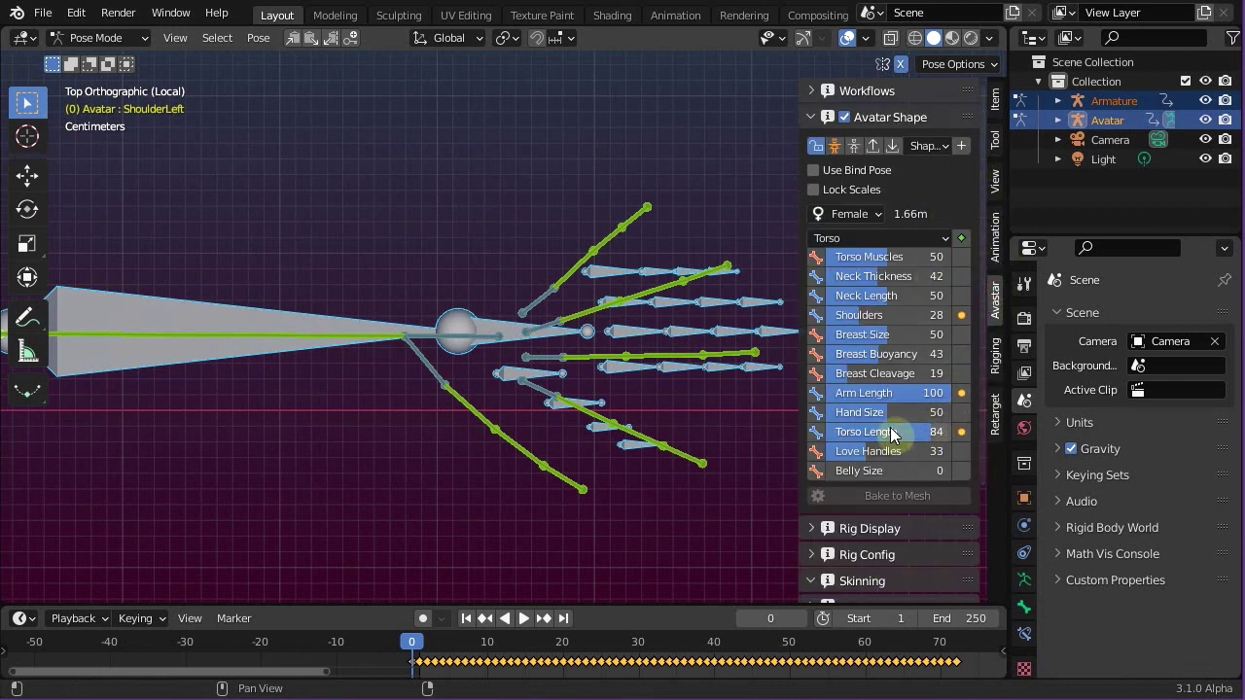
{"action": "left_click_drag", "start_coordinate": [885, 413], "coordinate": [913, 412]}
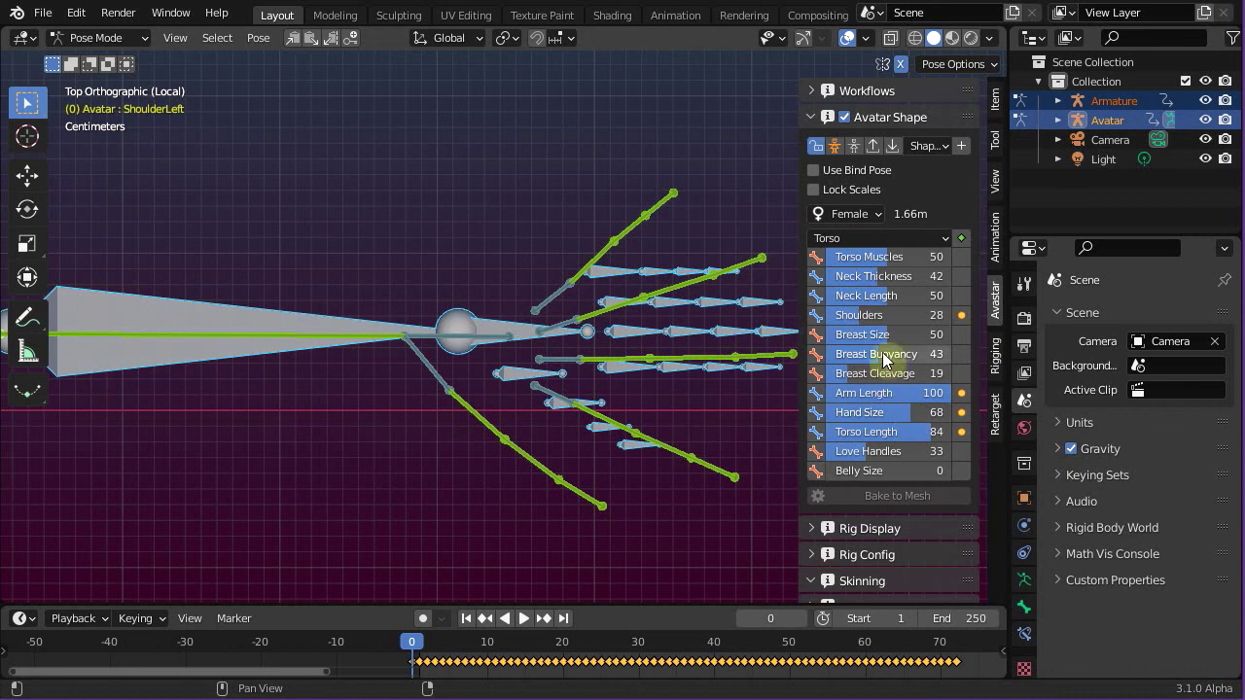
{"action": "left_click_drag", "start_coordinate": [861, 319], "coordinate": [901, 315]}
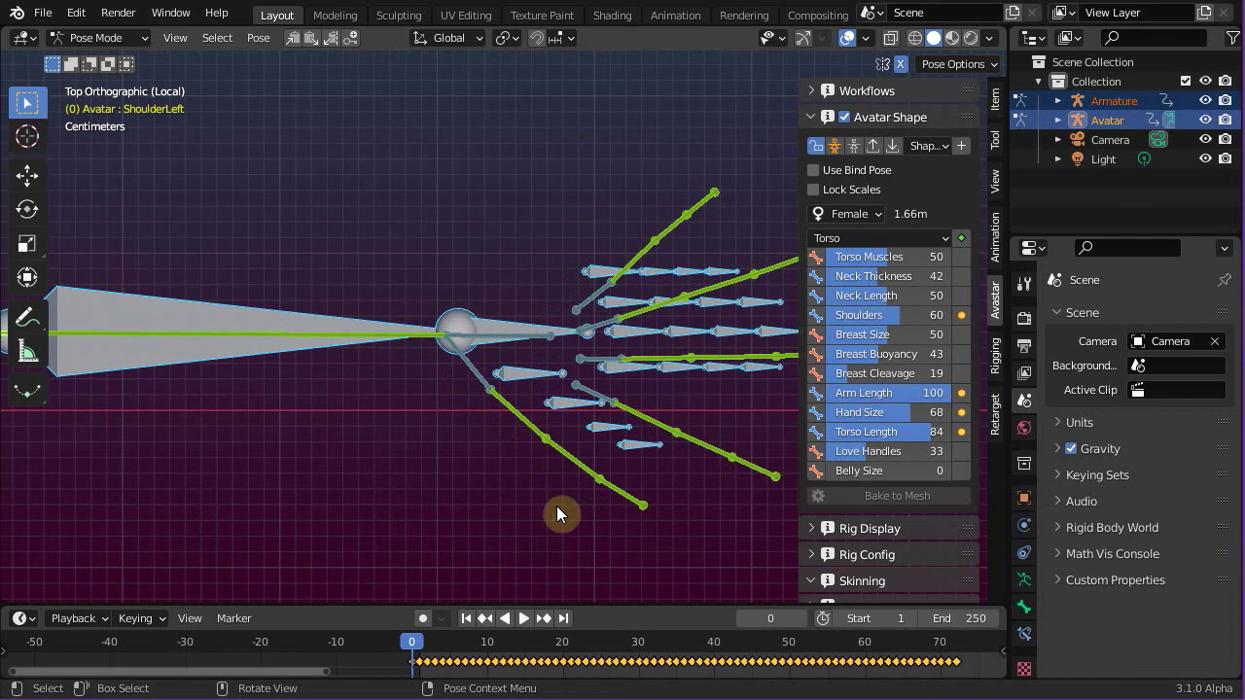
Step: Inspect the left-hand finger alignment and insert another Location & Rotation keyframe for all bones
{"action": "middle_click_drag", "start_coordinate": [585, 426], "coordinate": [414, 428], "text": "shift"}
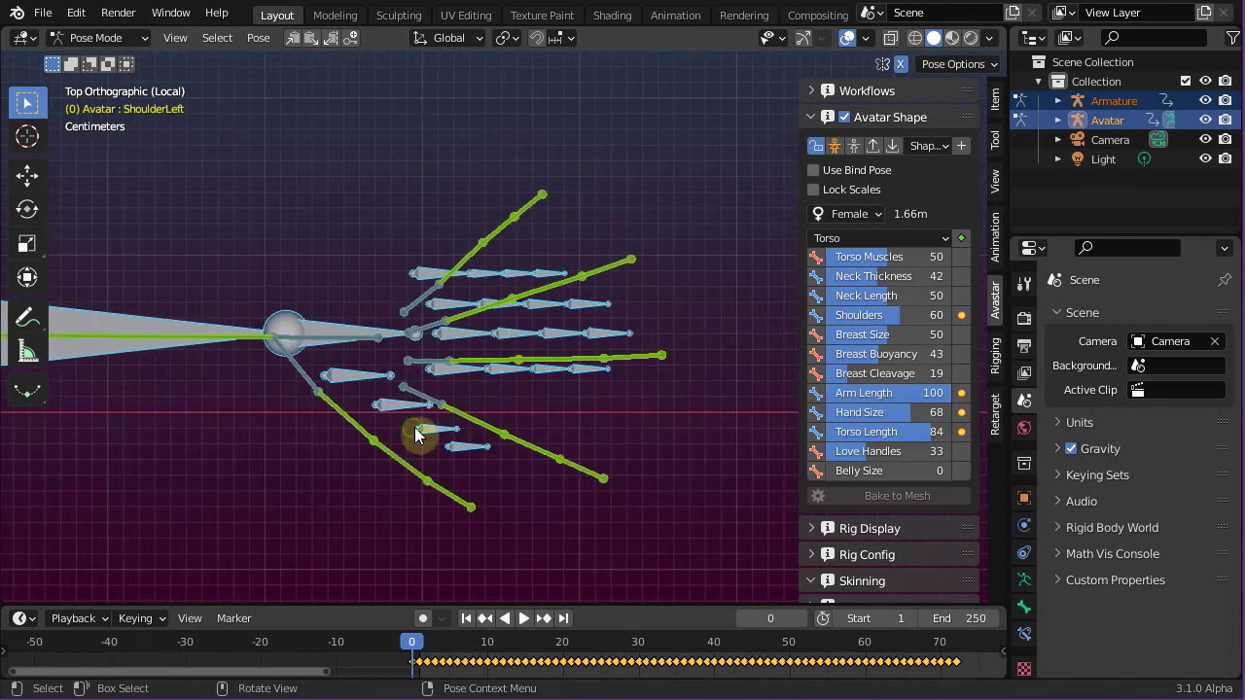
{"action": "scroll", "coordinate": [414, 428], "scroll_direction": "up", "scroll_amount": 2}
{"action": "scroll", "coordinate": [416, 433], "scroll_direction": "up", "scroll_amount": 1}
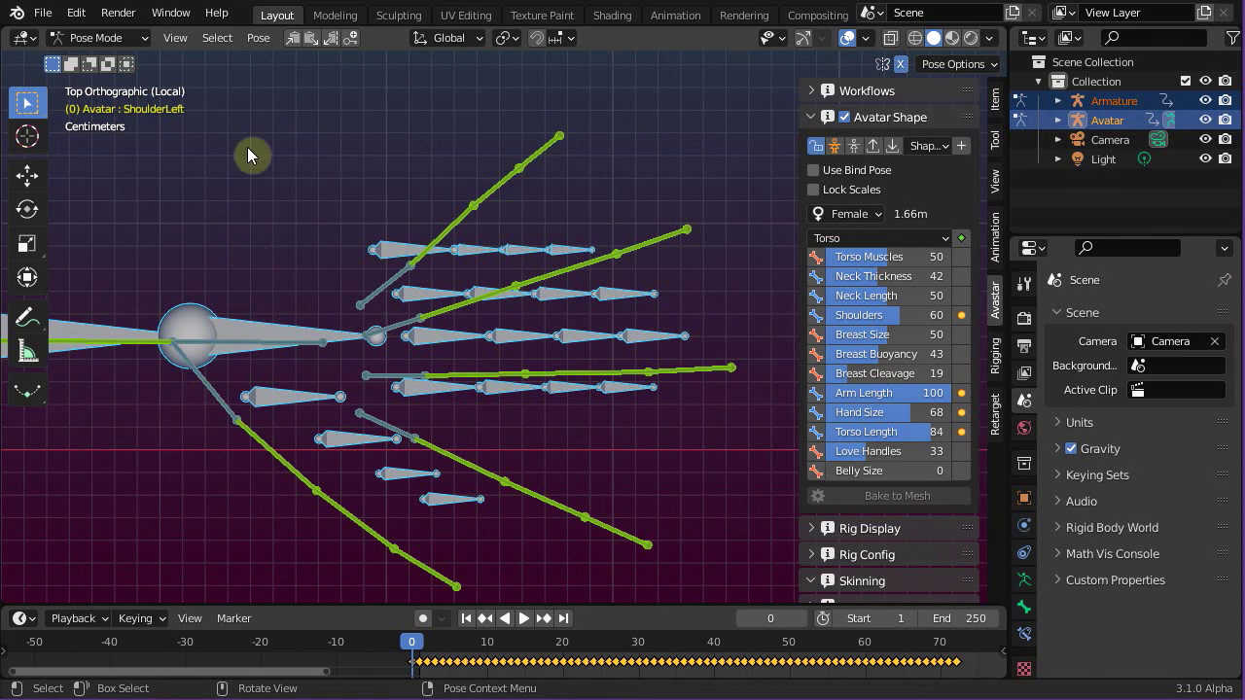
{"action": "key", "text": "i"}
{"action": "left_click", "coordinate": [199, 155]}
Step: Select the base bones of all five fingers on the avatar's left hand, plus the remaining three thumb bones
{"action": "left_click", "coordinate": [209, 398]}
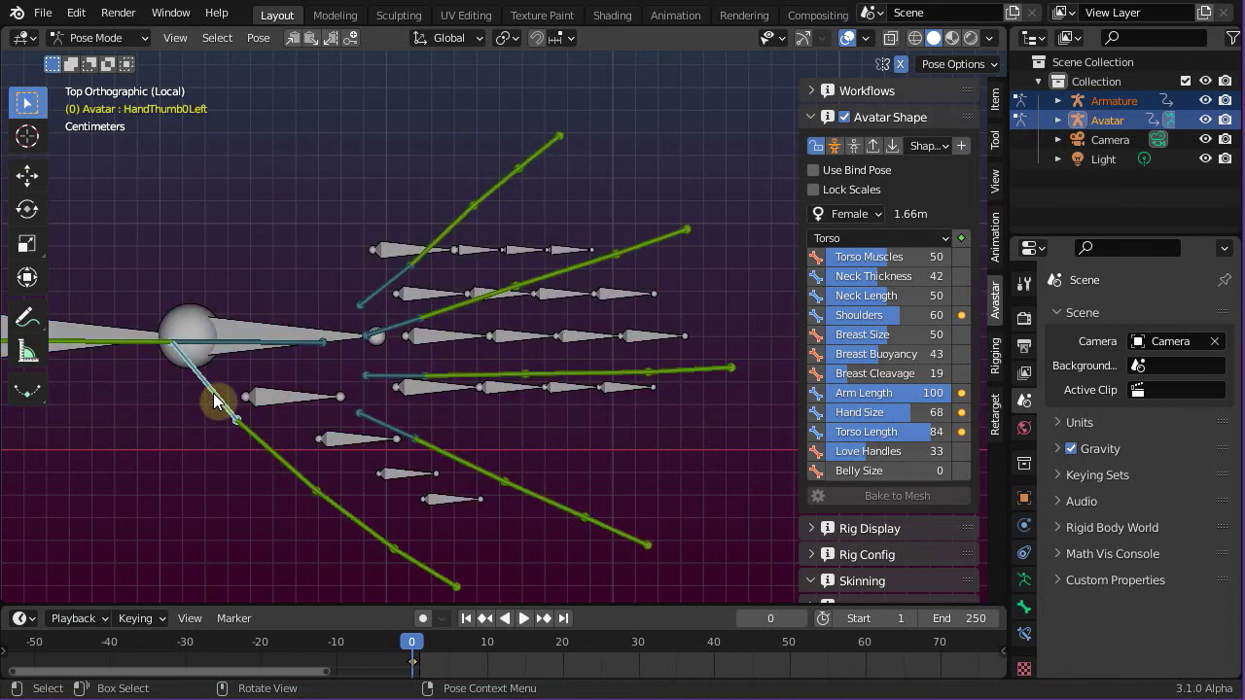
{"action": "left_click", "coordinate": [391, 427], "text": "shift"}
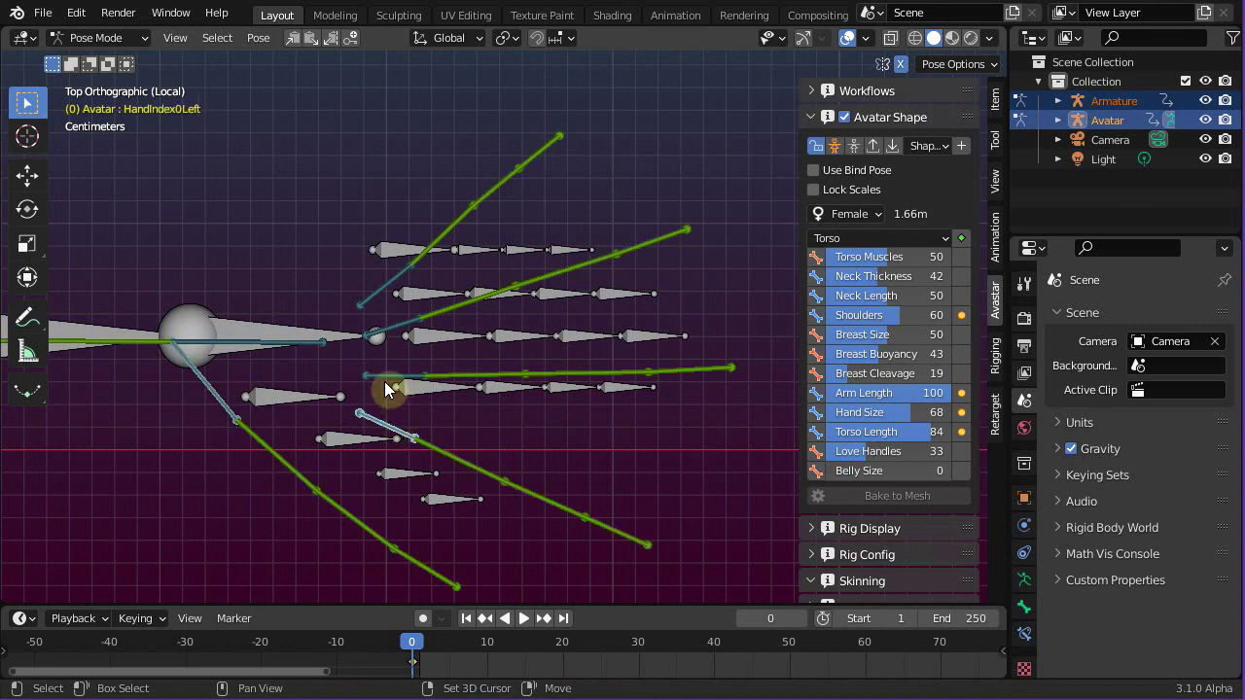
{"action": "left_click", "coordinate": [381, 379], "text": "shift"}
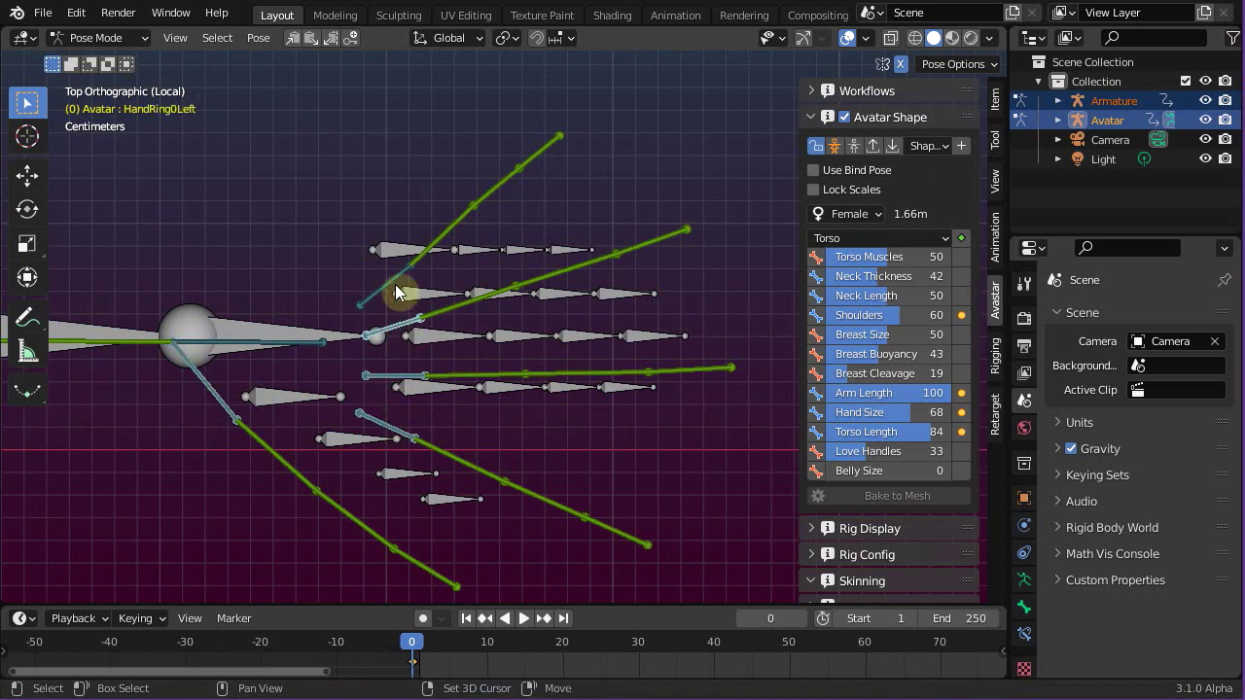
{"action": "left_click", "coordinate": [387, 283], "text": "shift"}
{"action": "left_click", "coordinate": [262, 445], "text": "shift"}
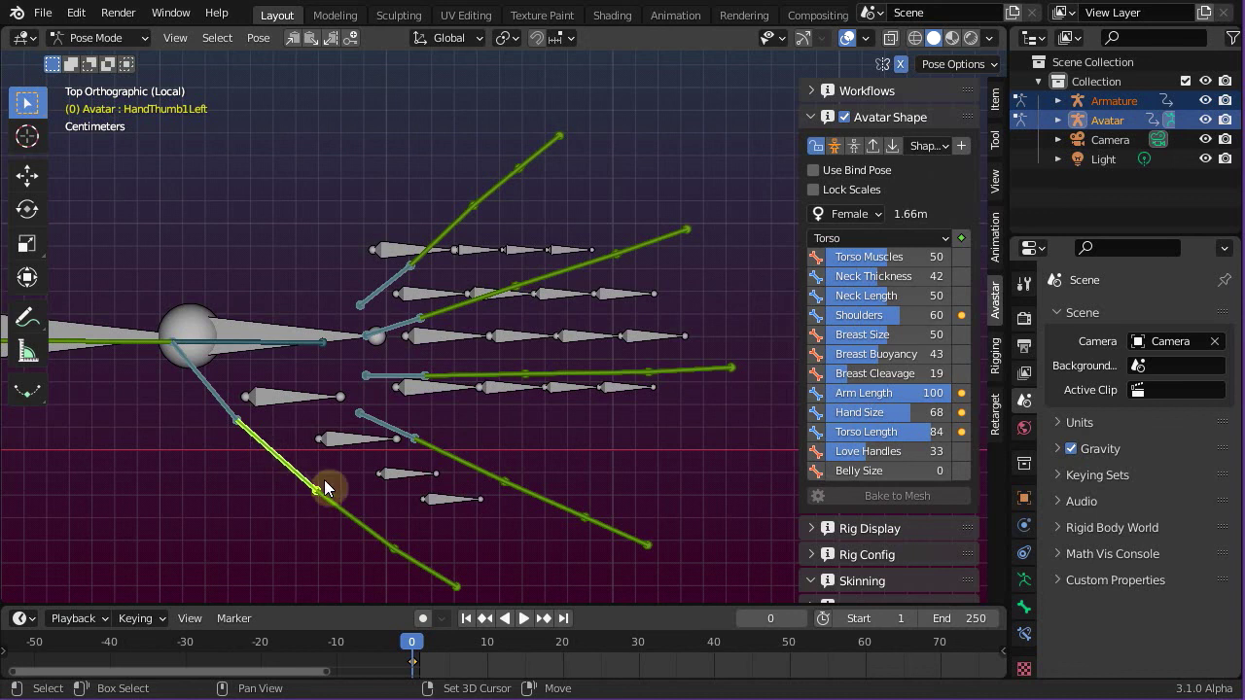
{"action": "left_click", "coordinate": [387, 543], "text": "shift"}
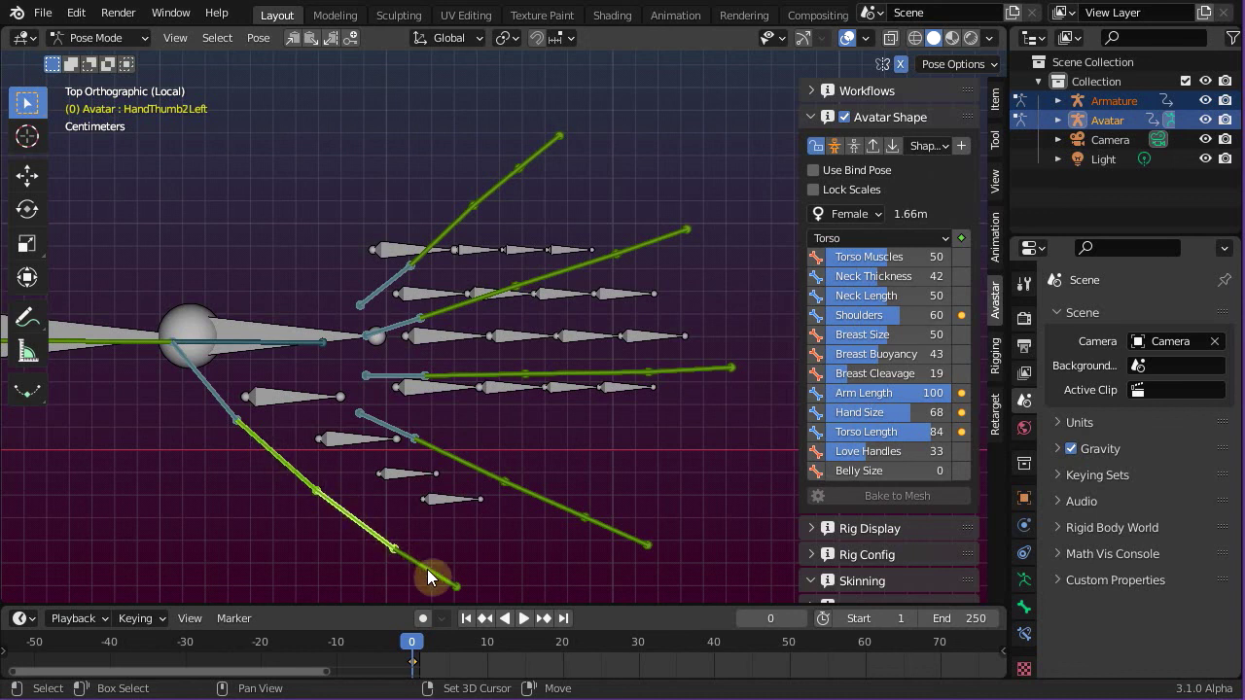
{"action": "left_click", "coordinate": [467, 581], "text": "shift"}
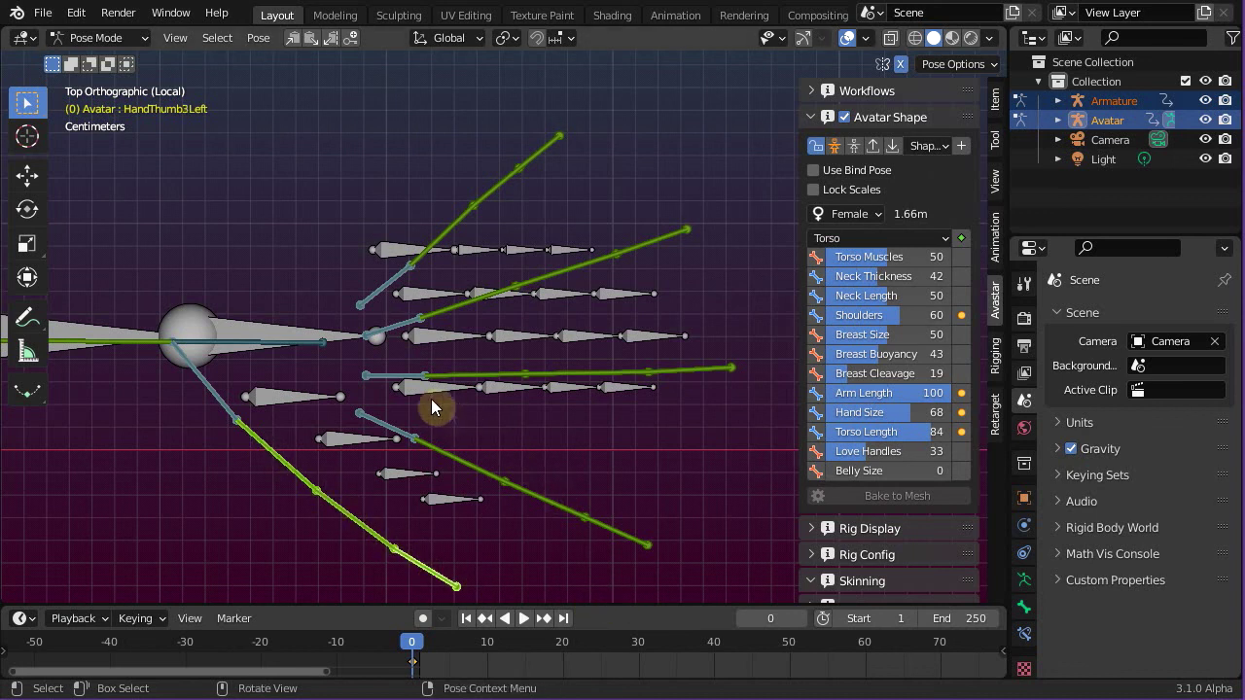
Step: Add the five finger base bones and the remaining thumb bones of the avatar's right hand to the selection
{"action": "scroll", "coordinate": [317, 367], "scroll_direction": "down", "scroll_amount": 5}
{"action": "middle_click_drag", "start_coordinate": [245, 356], "coordinate": [419, 363], "text": "shift"}
{"action": "scroll", "coordinate": [419, 356], "scroll_direction": "up", "scroll_amount": 4}
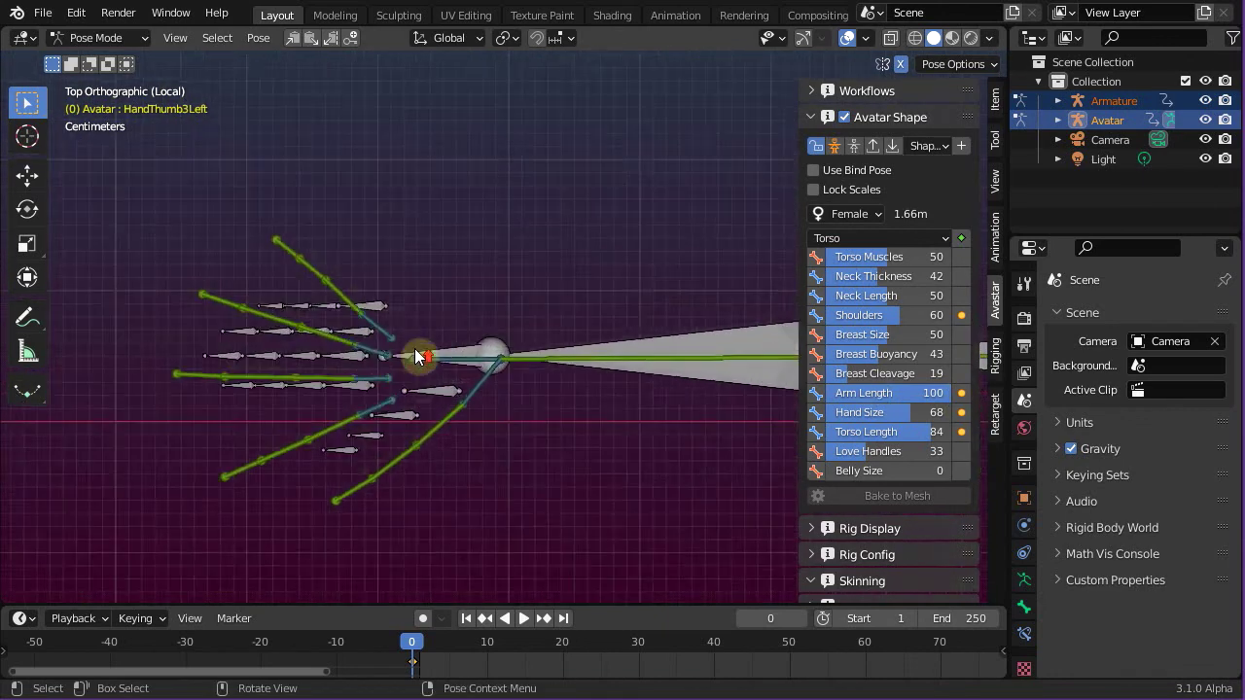
{"action": "left_click", "coordinate": [360, 352], "text": "shift"}
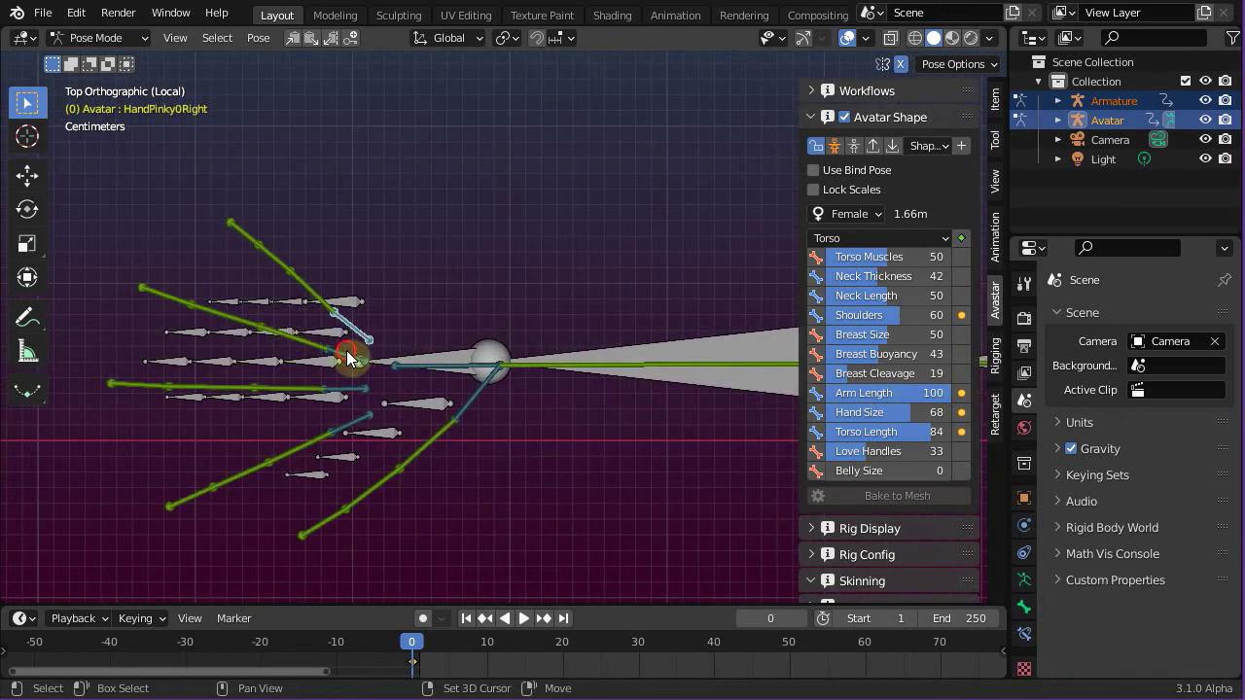
{"action": "left_click", "coordinate": [342, 374], "text": "shift"}
{"action": "left_click", "coordinate": [353, 413], "text": "shift"}
{"action": "left_click", "coordinate": [443, 406], "text": "shift"}
{"action": "left_click", "coordinate": [445, 435], "text": "shift"}
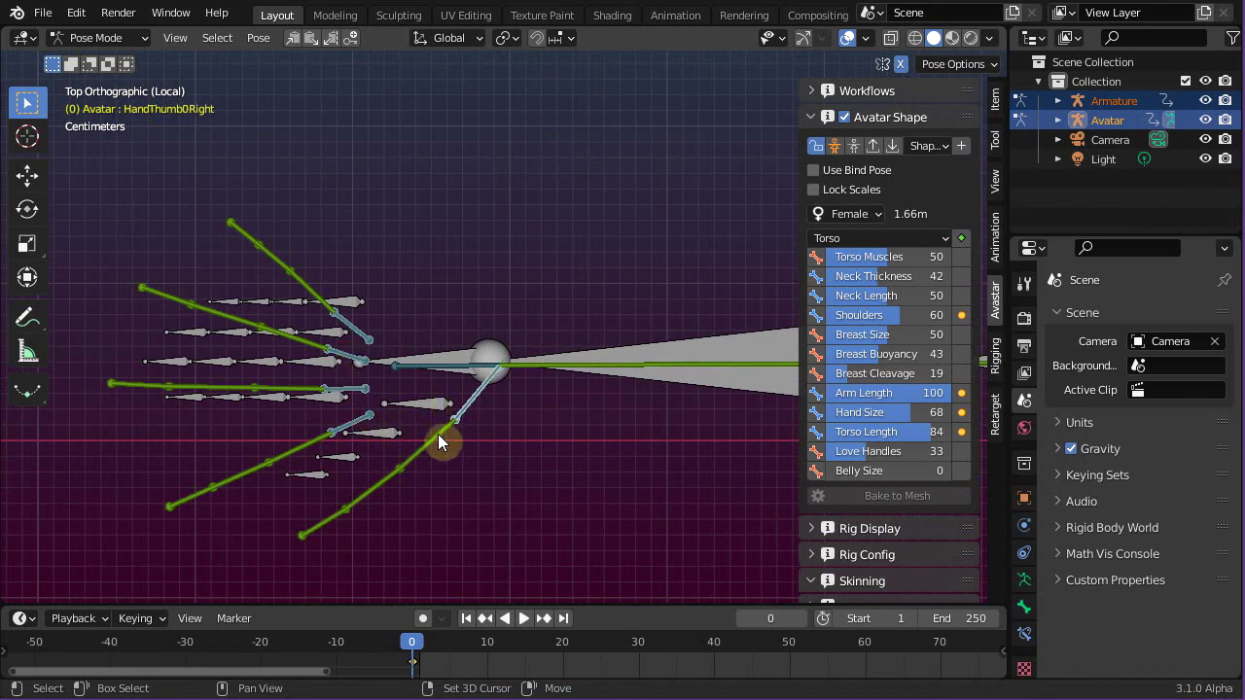
{"action": "left_click", "coordinate": [379, 485], "text": "shift"}
{"action": "left_click", "coordinate": [325, 519], "text": "shift"}
Step: Show the Avastar Posing settings and unlock Anim Bone Trans for the selected hand bones
{"action": "scroll", "coordinate": [511, 404], "scroll_direction": "down", "scroll_amount": 2}
{"action": "scroll", "coordinate": [326, 356], "scroll_direction": "up", "scroll_amount": 3}
{"action": "scroll", "coordinate": [650, 257], "scroll_direction": "up", "scroll_amount": 5}
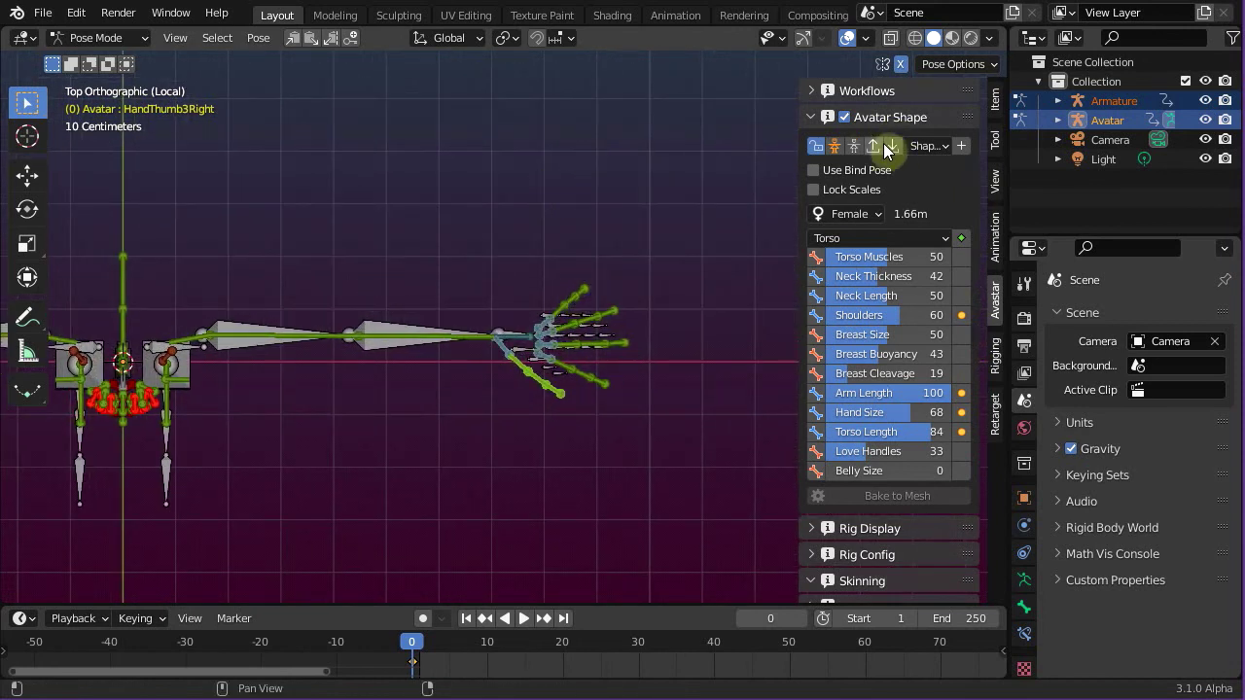
{"action": "left_click", "coordinate": [810, 116]}
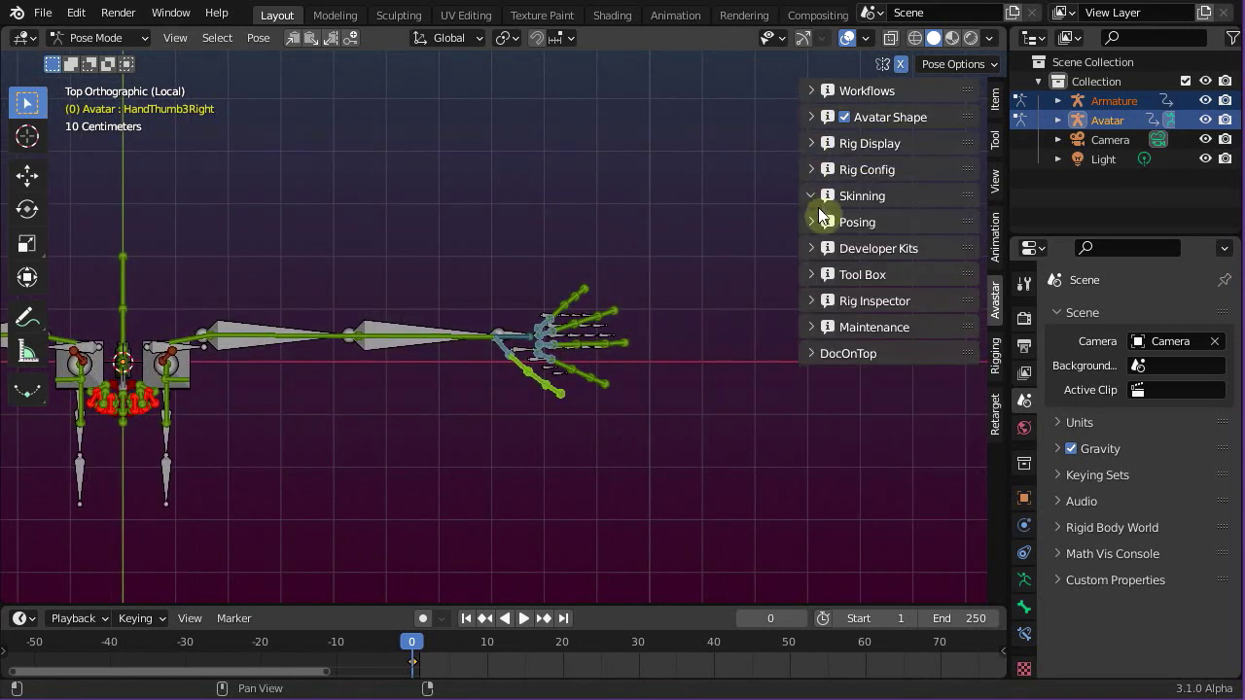
{"action": "left_click", "coordinate": [813, 221]}
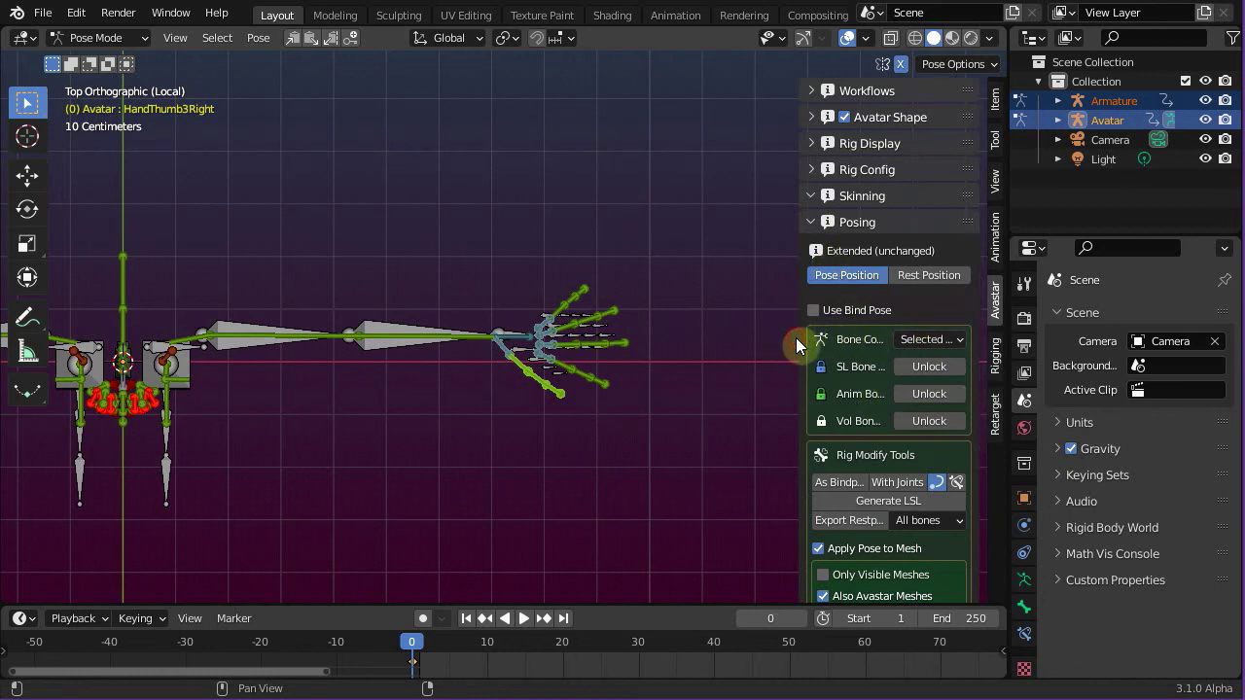
{"action": "left_click_drag", "start_coordinate": [801, 338], "coordinate": [730, 337]}
{"action": "left_click", "coordinate": [909, 394]}
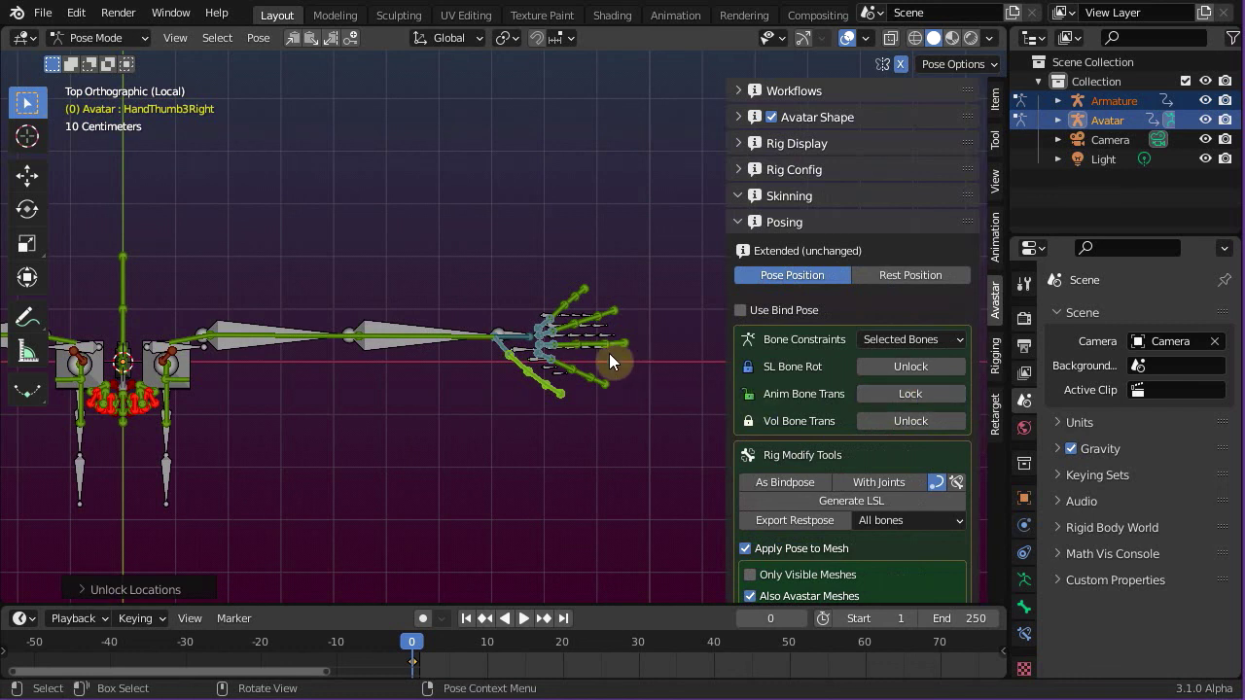
Step: Show the Rig Display settings and switch the hand's IK bone mode from Constrained Fingers to Simple Fingers
{"action": "left_click_drag", "start_coordinate": [727, 325], "coordinate": [812, 321]}
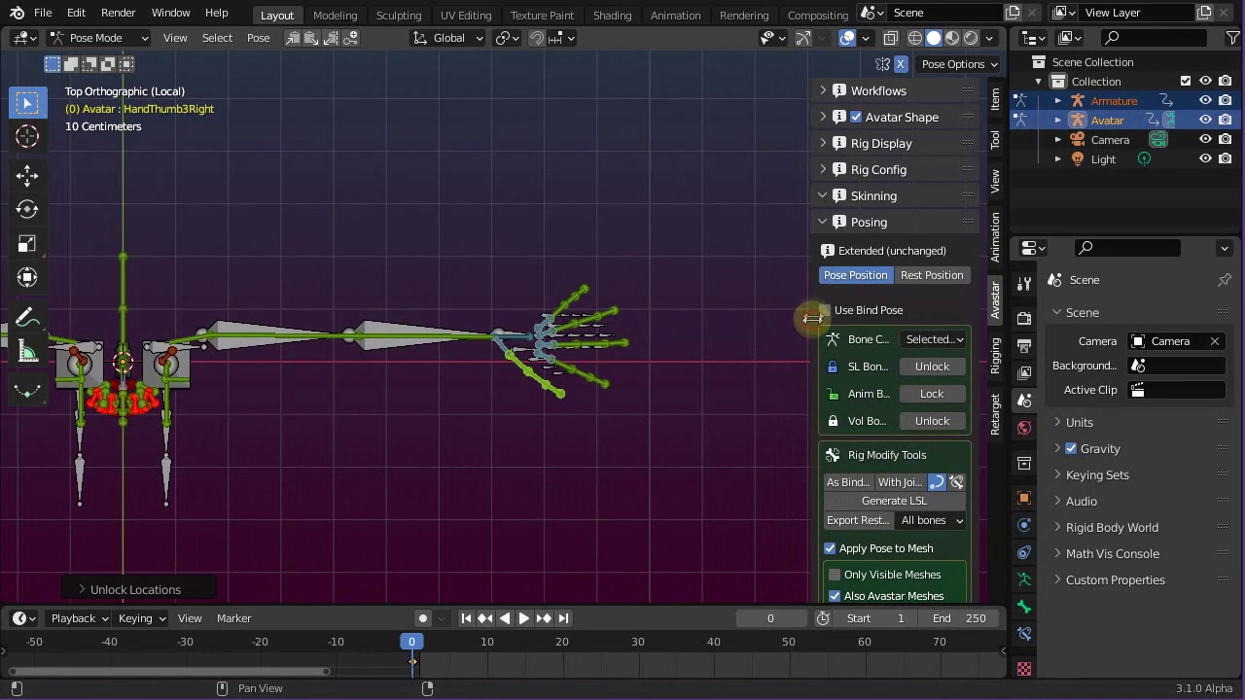
{"action": "left_click", "coordinate": [822, 146]}
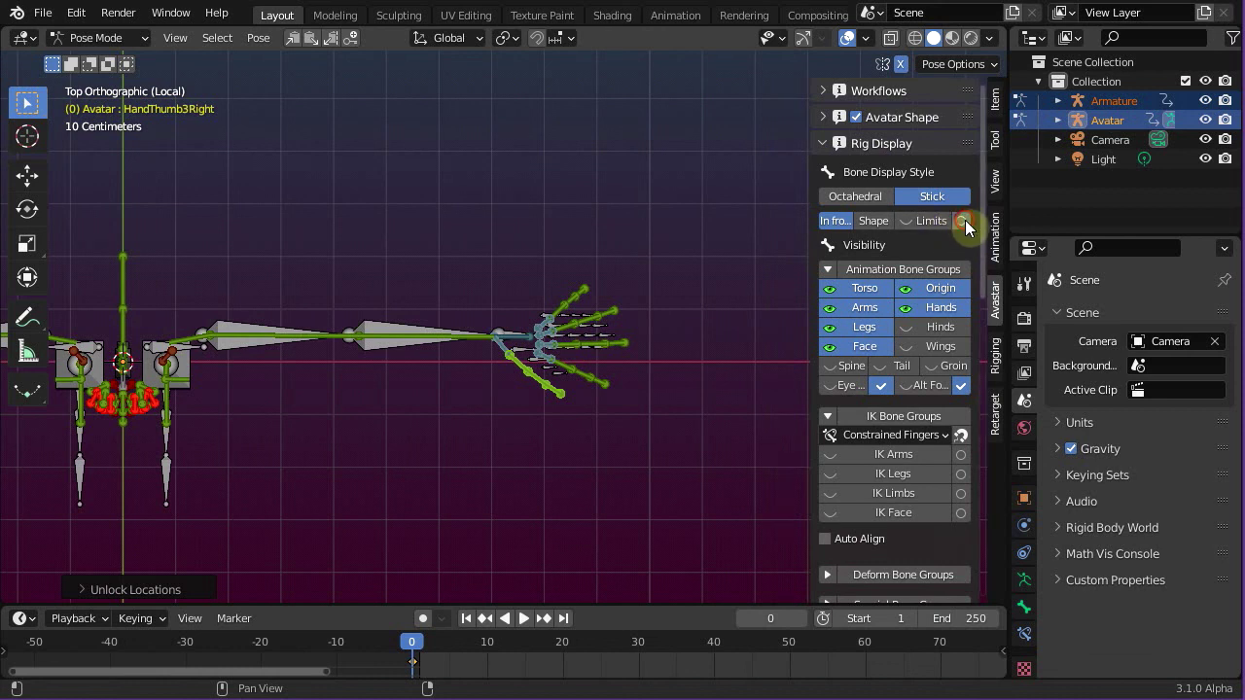
{"action": "left_click_drag", "start_coordinate": [809, 267], "coordinate": [747, 267]}
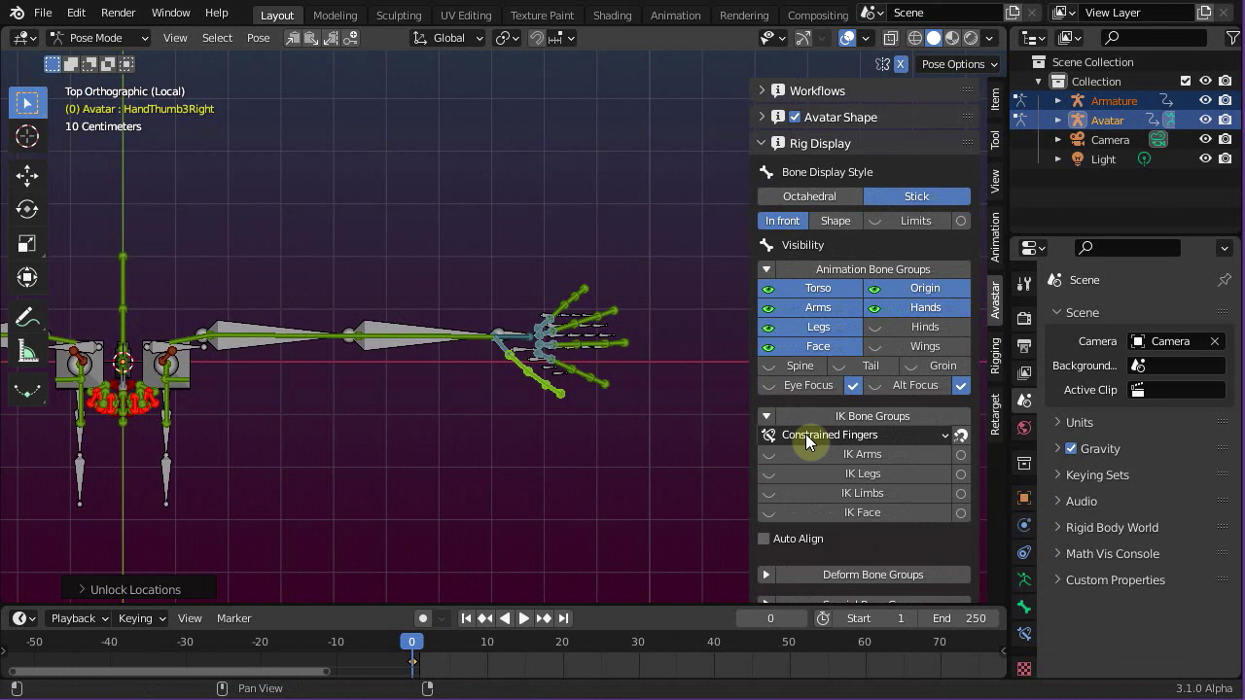
{"action": "left_click", "coordinate": [920, 436]}
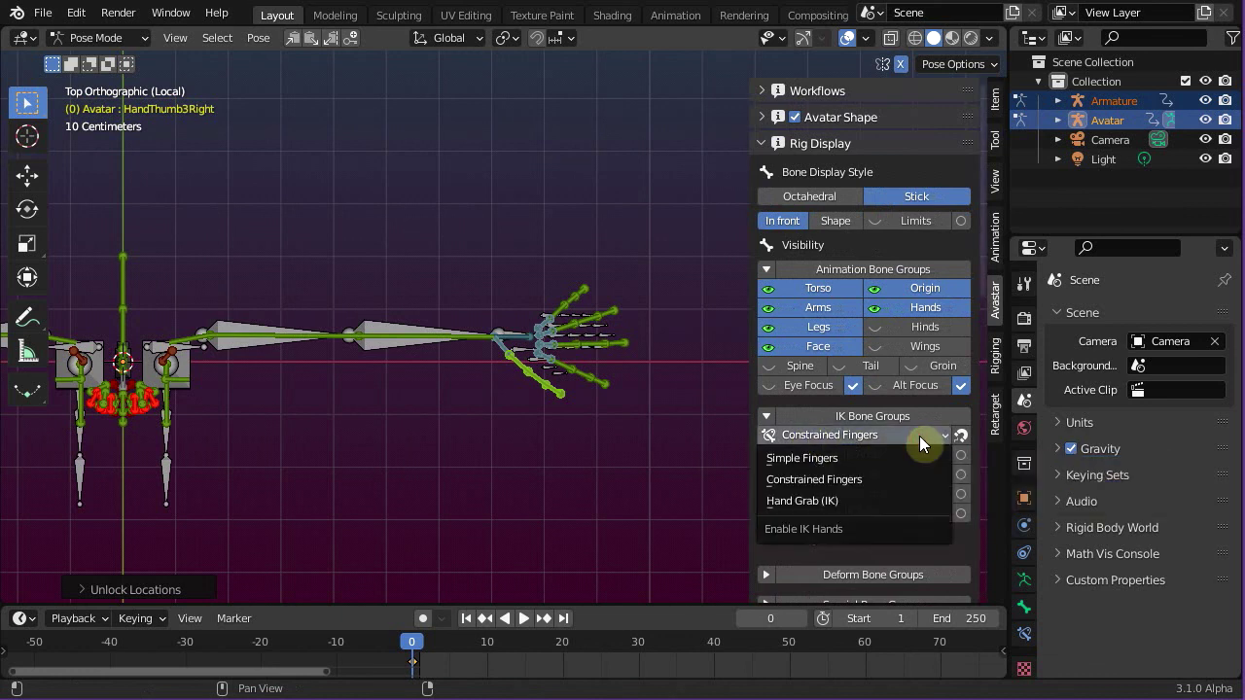
{"action": "left_click", "coordinate": [870, 459]}
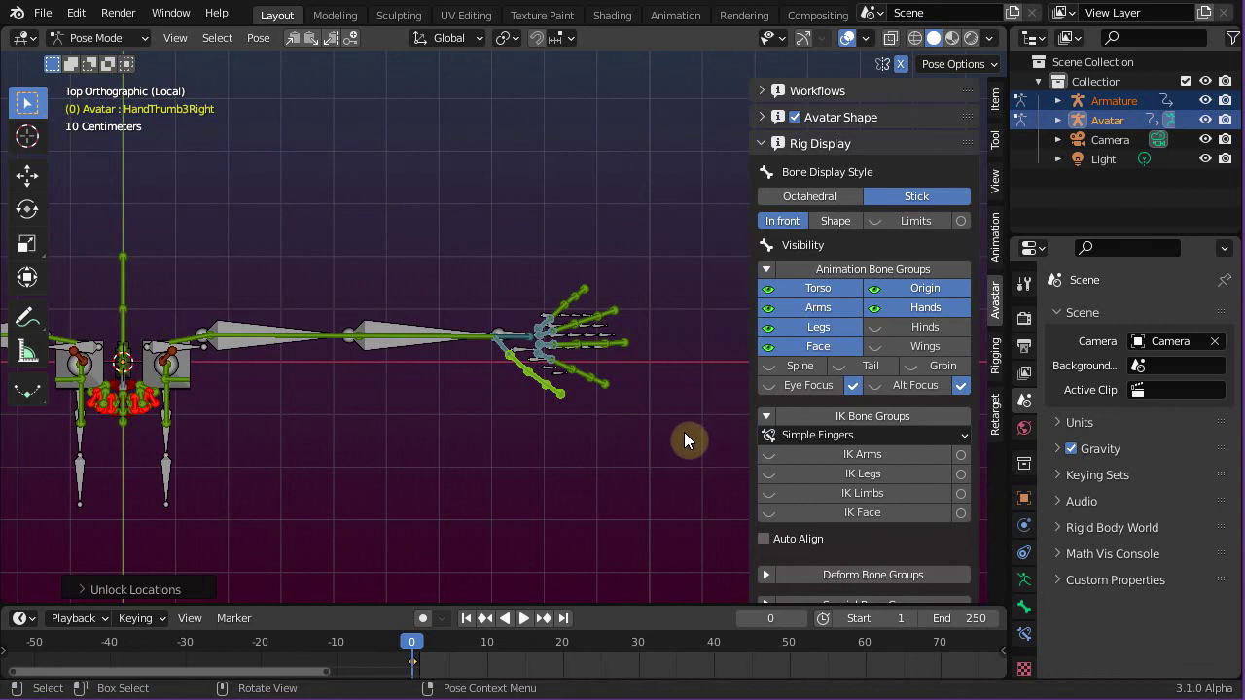
Step: In the top view, move the left thumb's base bone HandThumb0Left onto the start of the Mixamo thumb's first bone
{"action": "scroll", "coordinate": [681, 436], "scroll_direction": "up", "scroll_amount": 8}
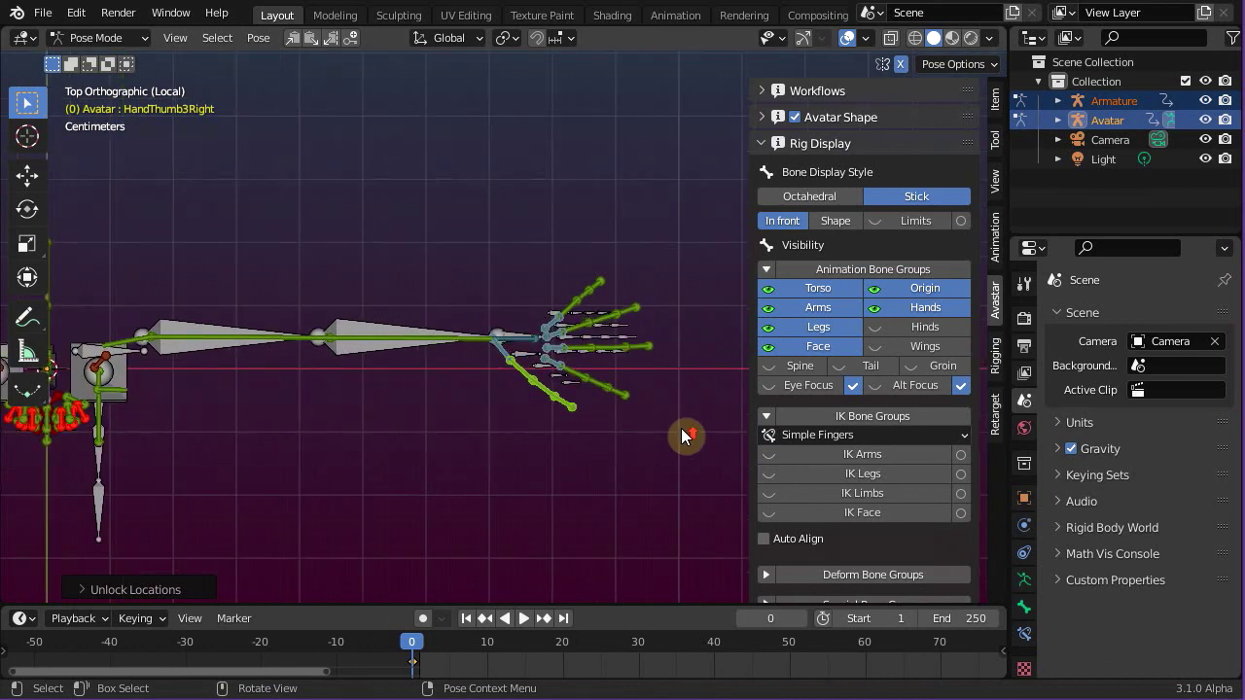
{"action": "middle_click_drag", "start_coordinate": [659, 425], "coordinate": [400, 324], "text": "shift"}
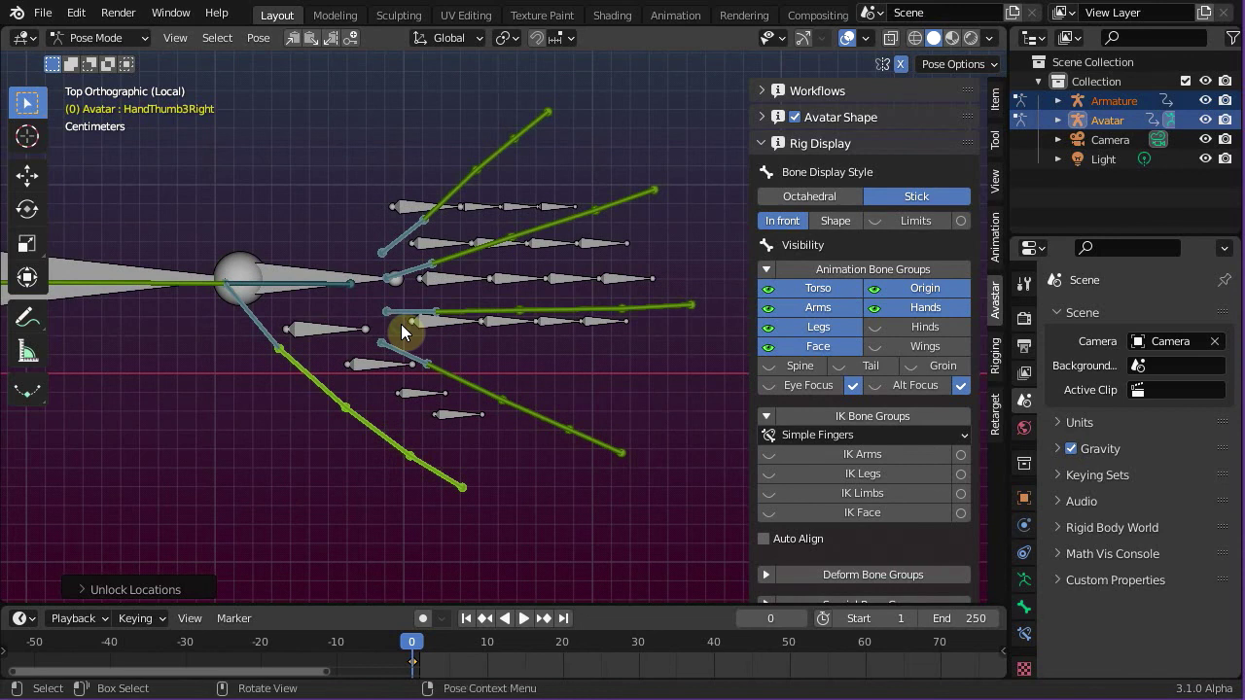
{"action": "left_click", "coordinate": [264, 330]}
{"action": "key", "text": "g"}
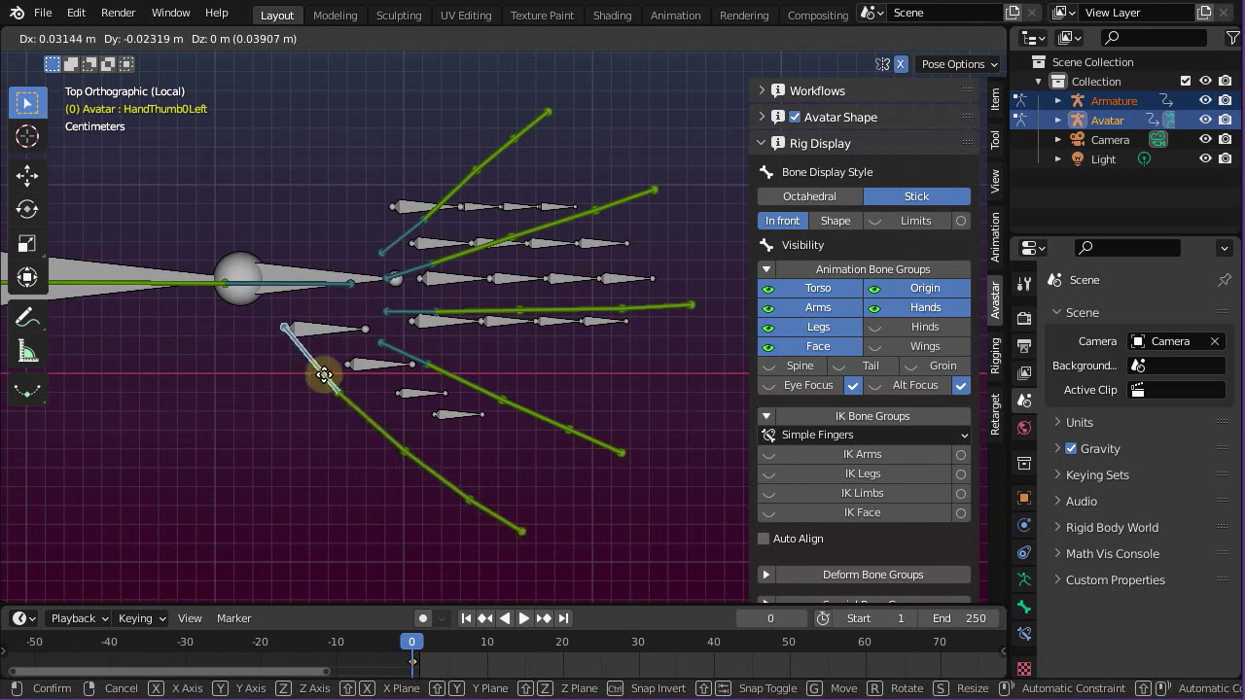
{"action": "left_click", "coordinate": [332, 392]}
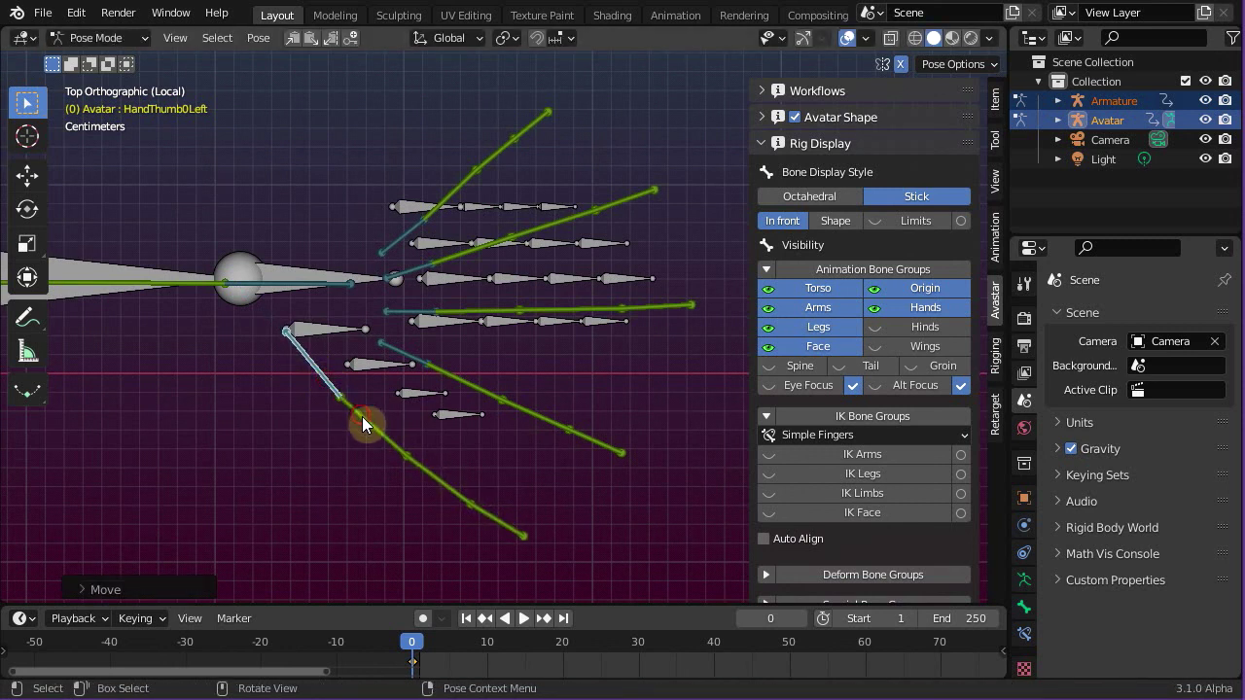
Step: Move the left thumb bones 1, 2 and 3 onto the starts of the matching Mixamo thumb bones in the top view
{"action": "left_click", "coordinate": [362, 416]}
{"action": "key", "text": "g"}
{"action": "left_click", "coordinate": [377, 382]}
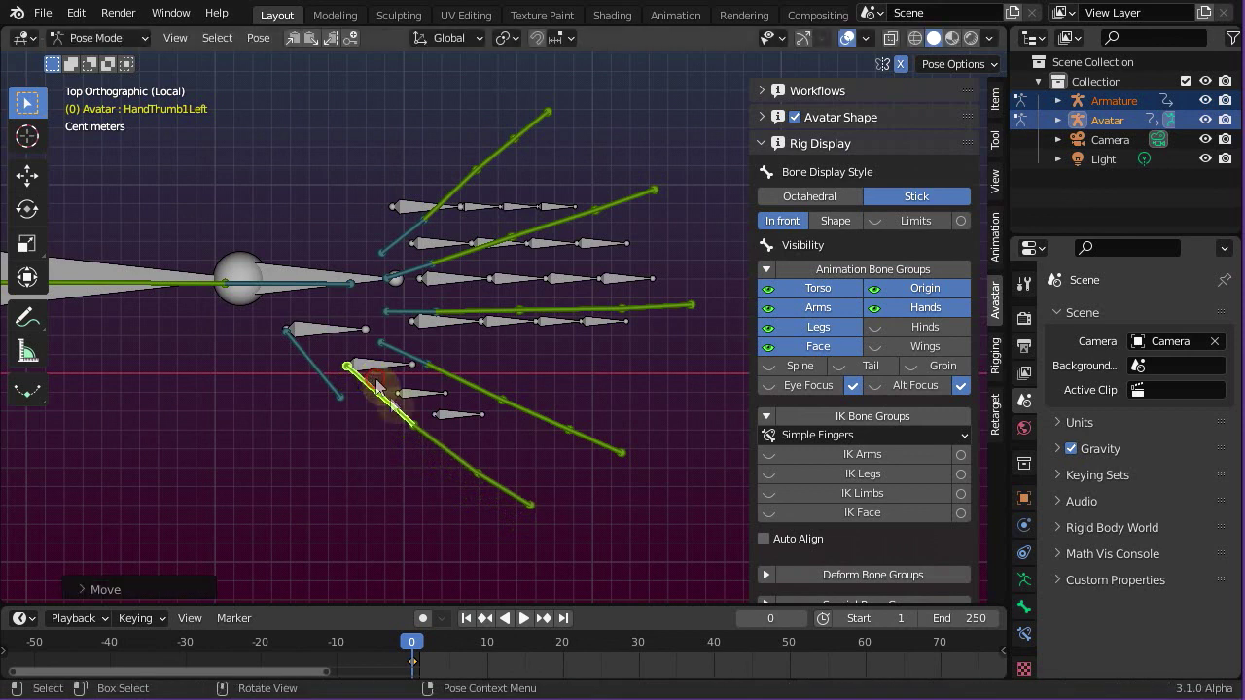
{"action": "left_click", "coordinate": [430, 436]}
{"action": "key", "text": "g"}
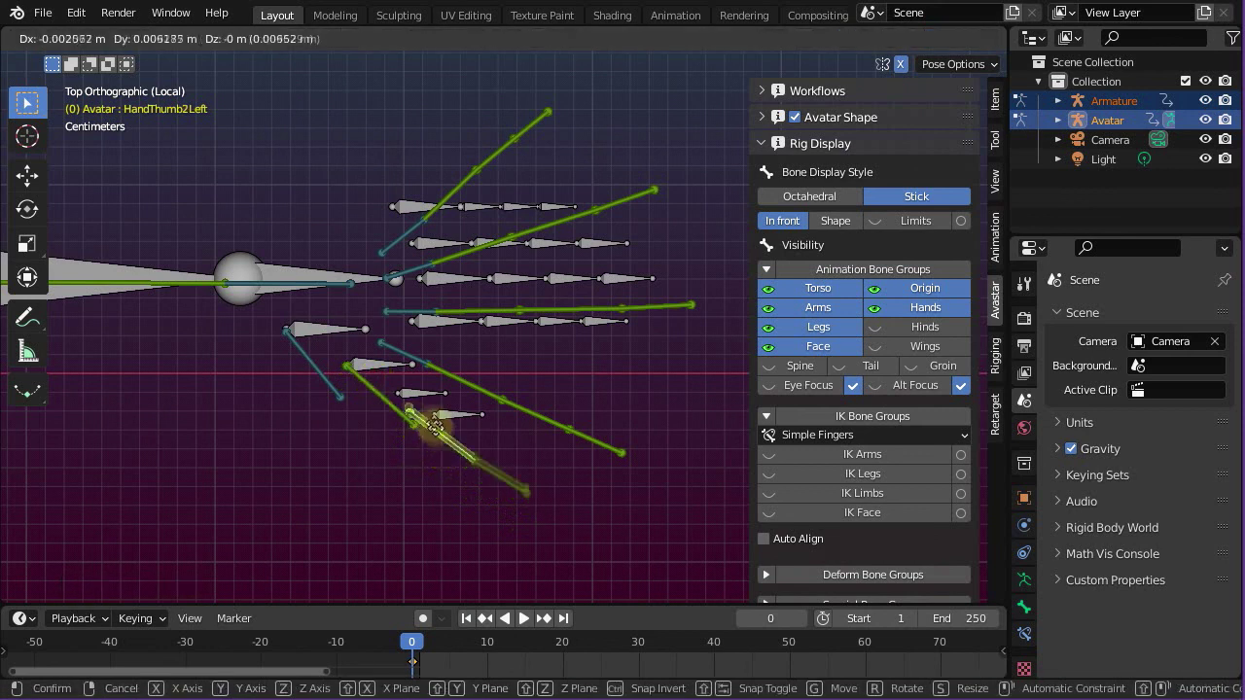
{"action": "left_click", "coordinate": [425, 413]}
{"action": "left_click", "coordinate": [491, 456]}
{"action": "key", "text": "g"}
{"action": "left_click", "coordinate": [469, 435]}
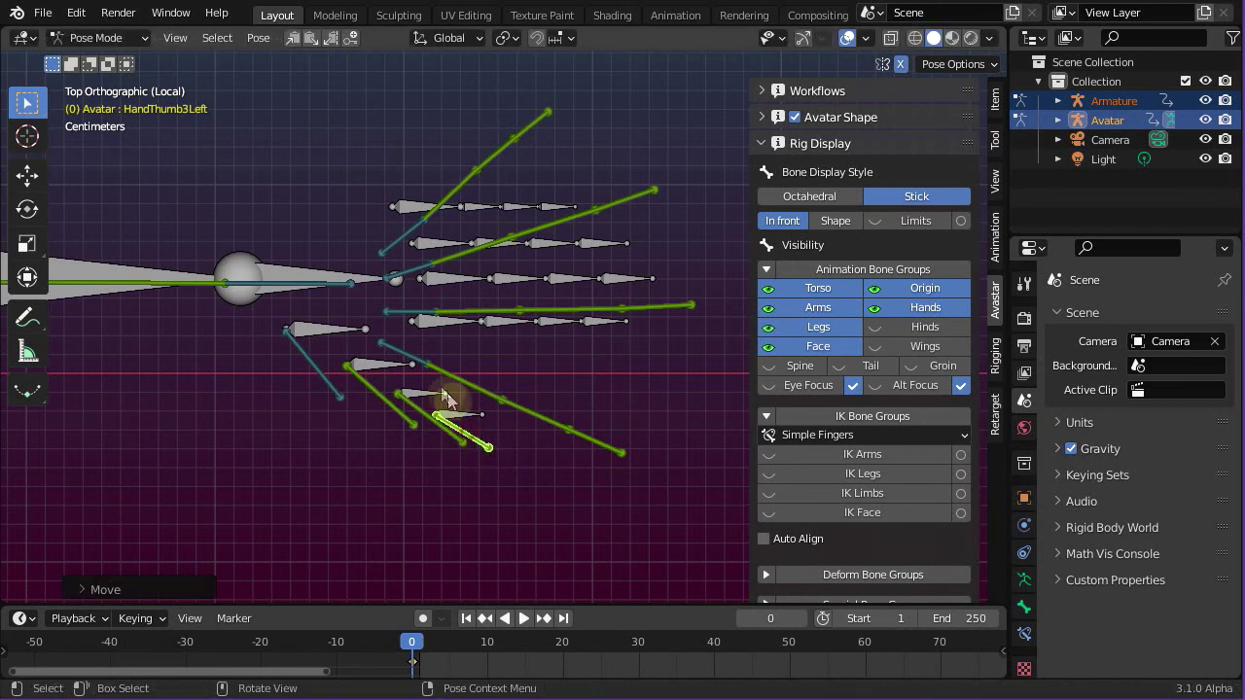
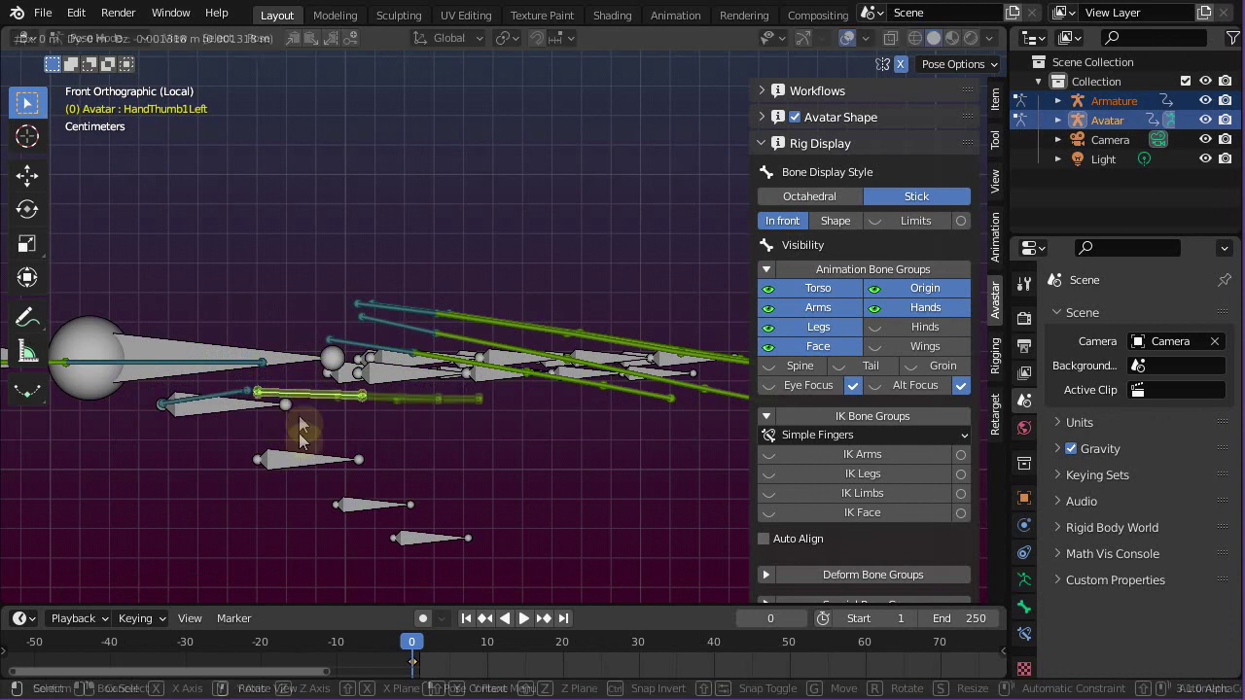
Step: In the front view, lower the left thumb's outer bones to the heights of the corresponding Mixamo thumb bones
{"action": "left_click_drag", "start_coordinate": [392, 468], "coordinate": [467, 497]}
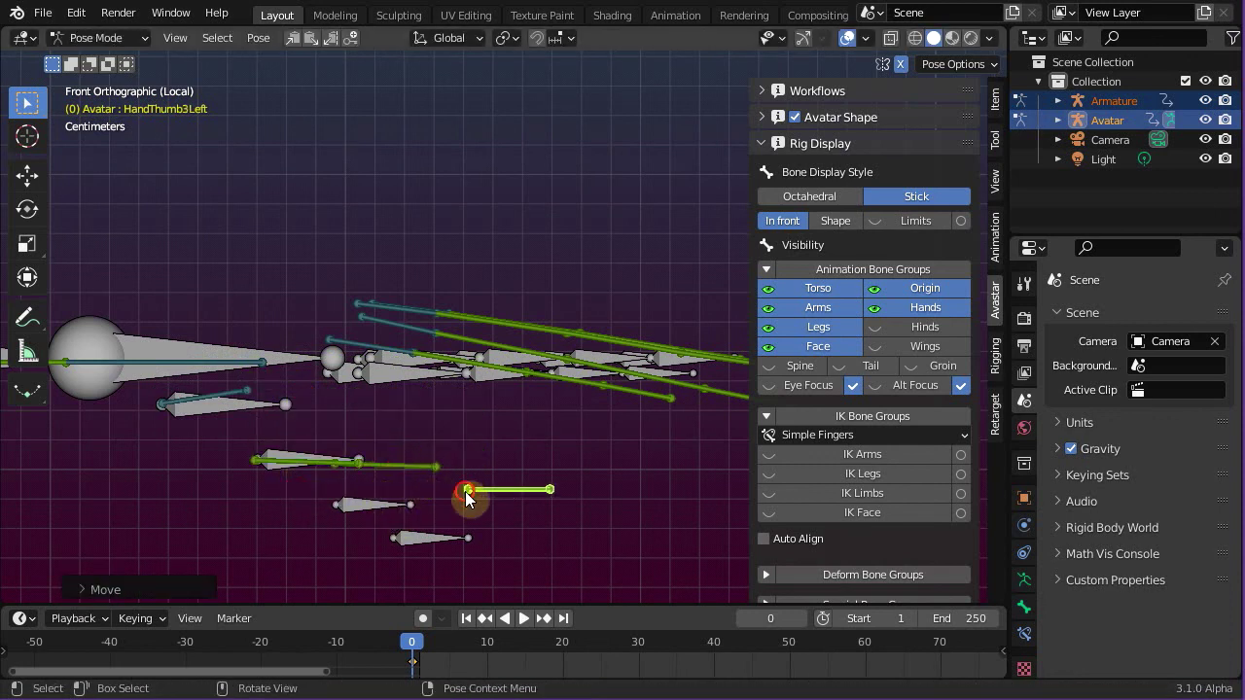
{"action": "left_click_drag", "start_coordinate": [389, 464], "coordinate": [394, 507]}
{"action": "left_click_drag", "start_coordinate": [490, 531], "coordinate": [414, 542]}
Step: Rotate the left hand's pinky and ring base bones so these fingers run roughly level in the front view
{"action": "left_click", "coordinate": [352, 348]}
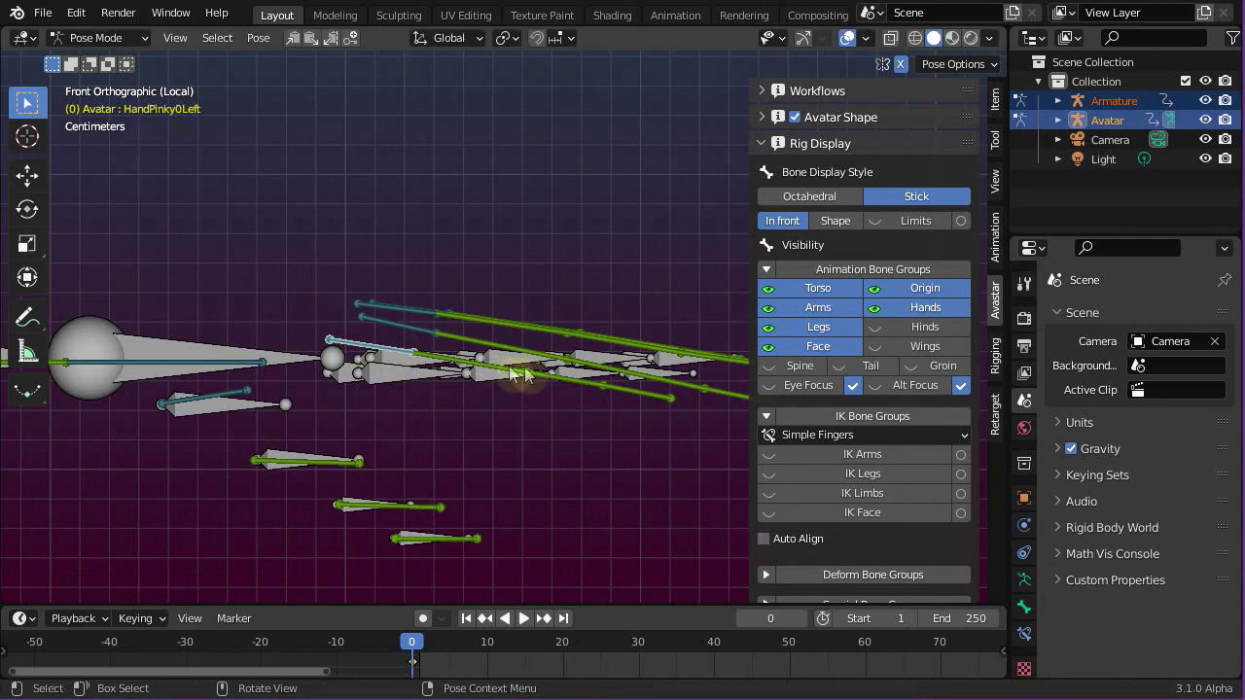
{"action": "key", "text": "r"}
{"action": "left_click", "coordinate": [439, 330]}
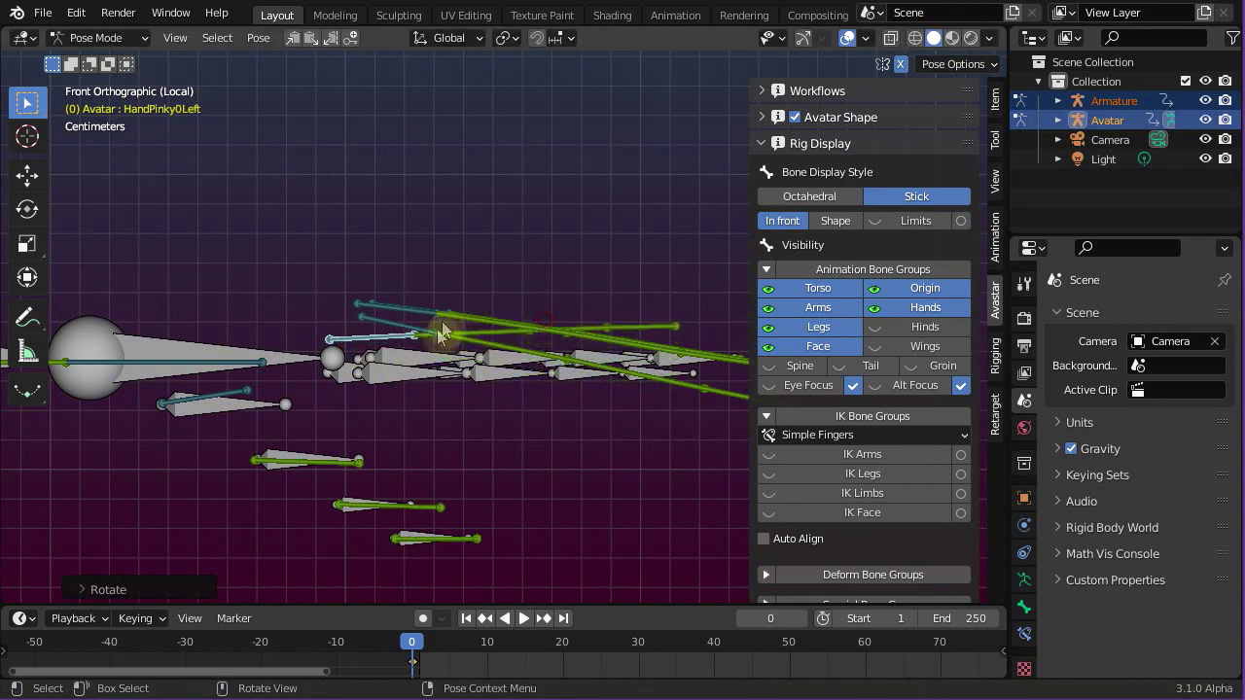
{"action": "left_click", "coordinate": [420, 332]}
{"action": "key", "text": "r"}
{"action": "left_click", "coordinate": [421, 314]}
Step: Rotate the left hand's index and middle base bones so both fingers run roughly level in the front view
{"action": "left_click", "coordinate": [492, 309]}
{"action": "key", "text": "r"}
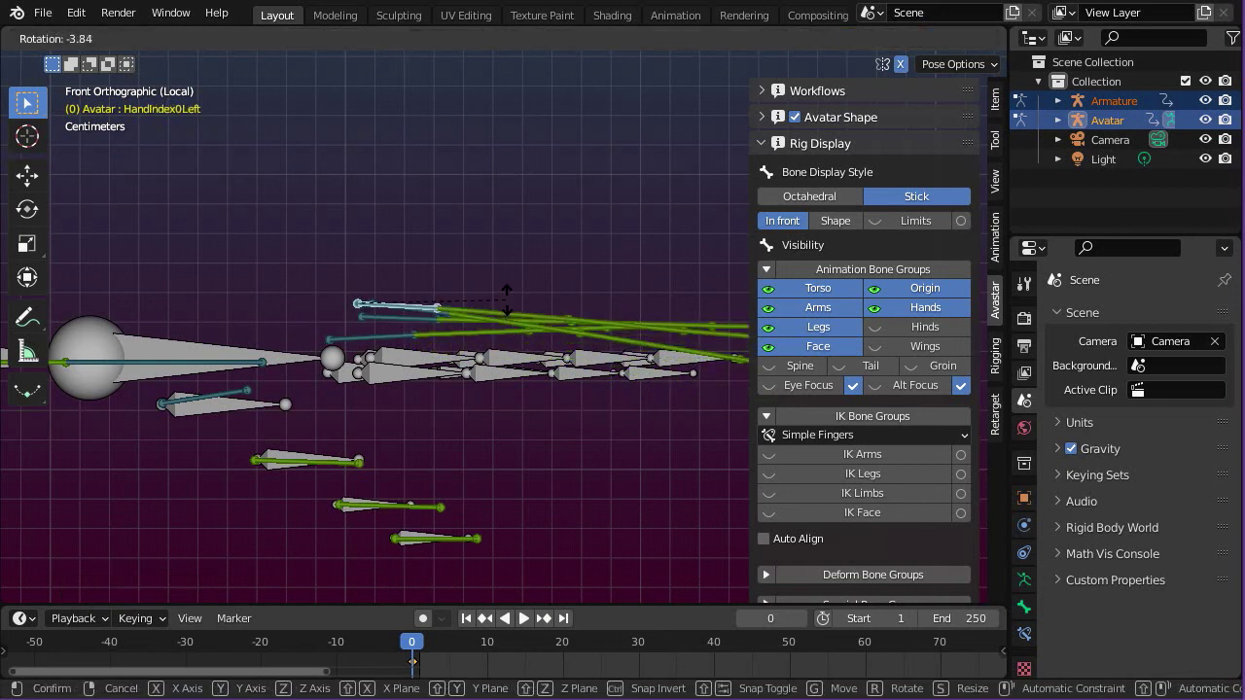
{"action": "left_click", "coordinate": [439, 317]}
{"action": "left_click", "coordinate": [503, 318]}
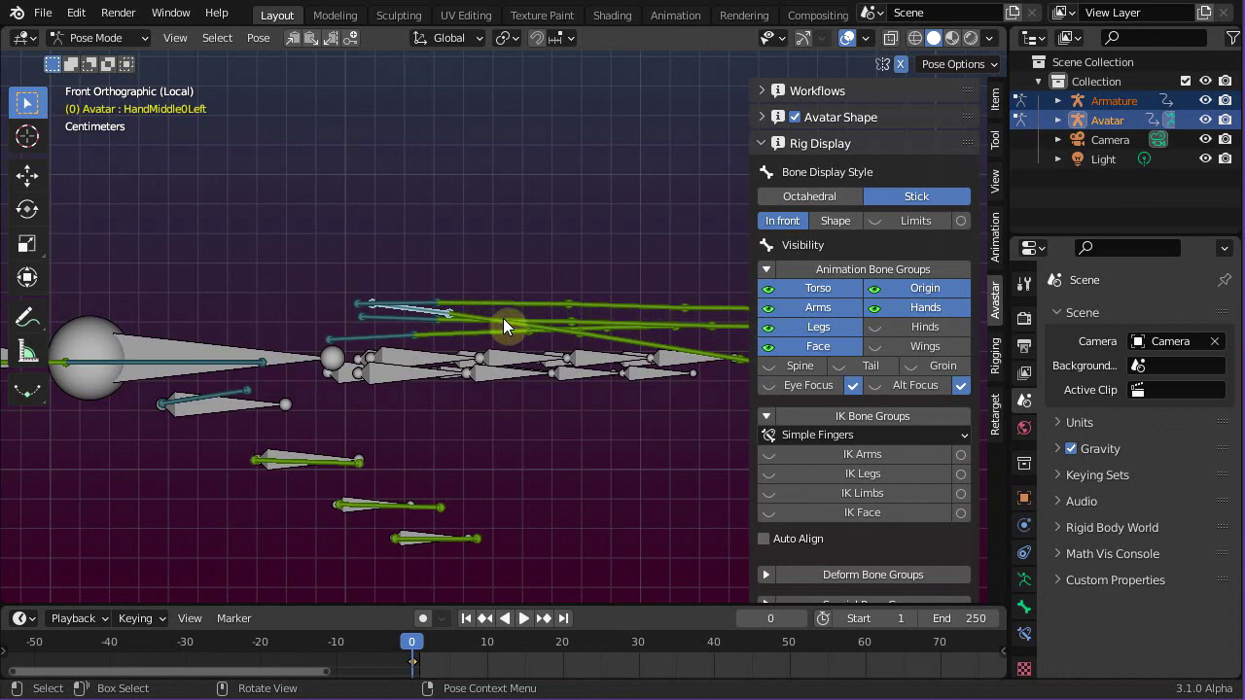
{"action": "key", "text": "r"}
{"action": "left_click", "coordinate": [510, 297]}
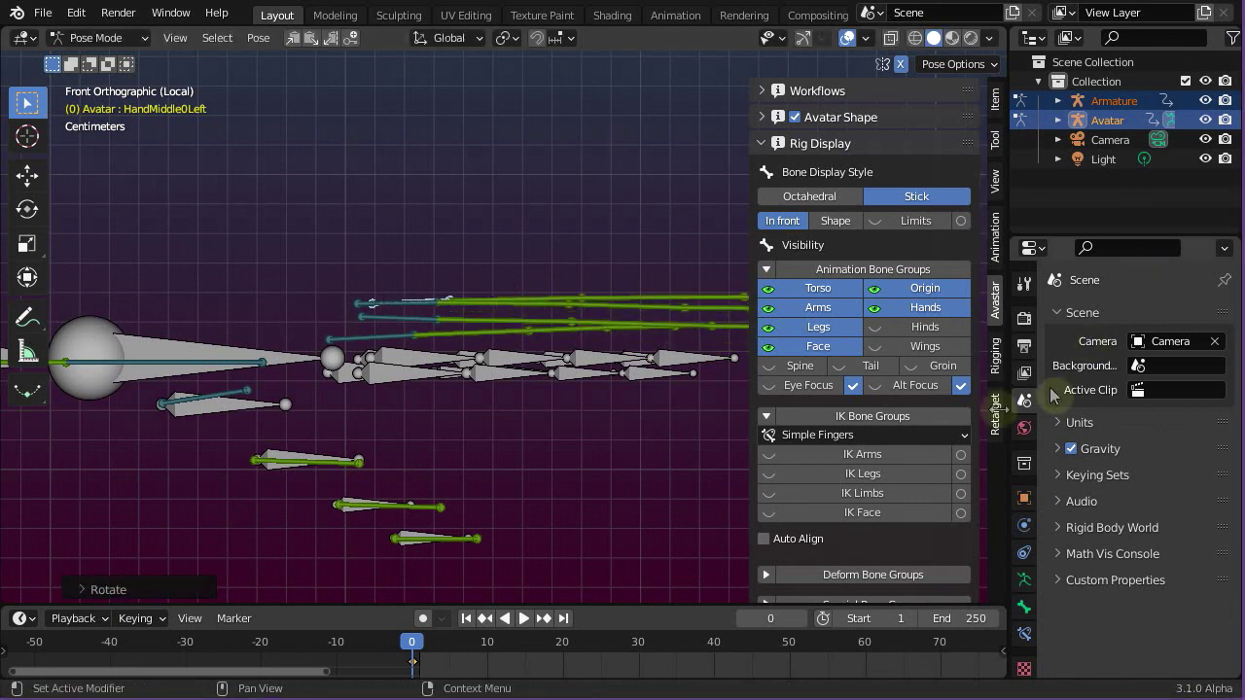
Step: Move the left hand's pinky and ring base bones down along the Z axis onto the matching Mixamo finger bones
{"action": "left_click", "coordinate": [348, 343]}
{"action": "middle_click_drag", "start_coordinate": [342, 356], "coordinate": [452, 383]}
{"action": "key", "text": "g"}
{"action": "key", "text": "z"}
{"action": "left_click", "coordinate": [409, 382]}
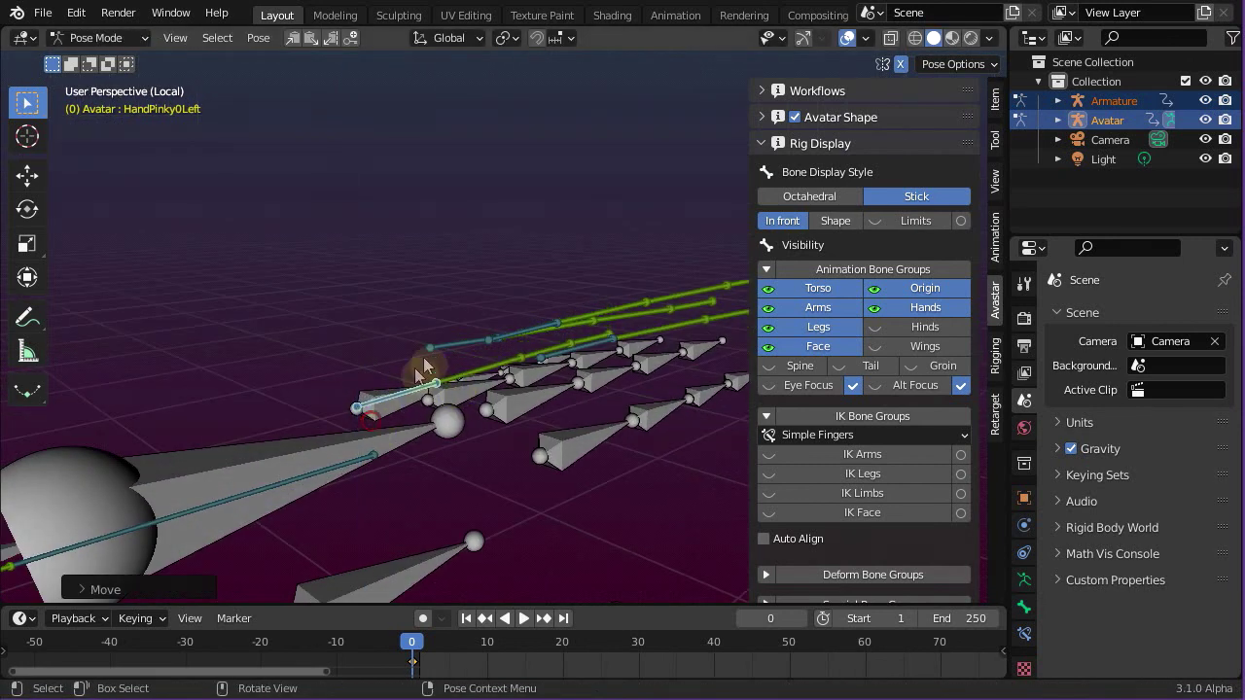
{"action": "left_click", "coordinate": [459, 350]}
{"action": "key", "text": "g"}
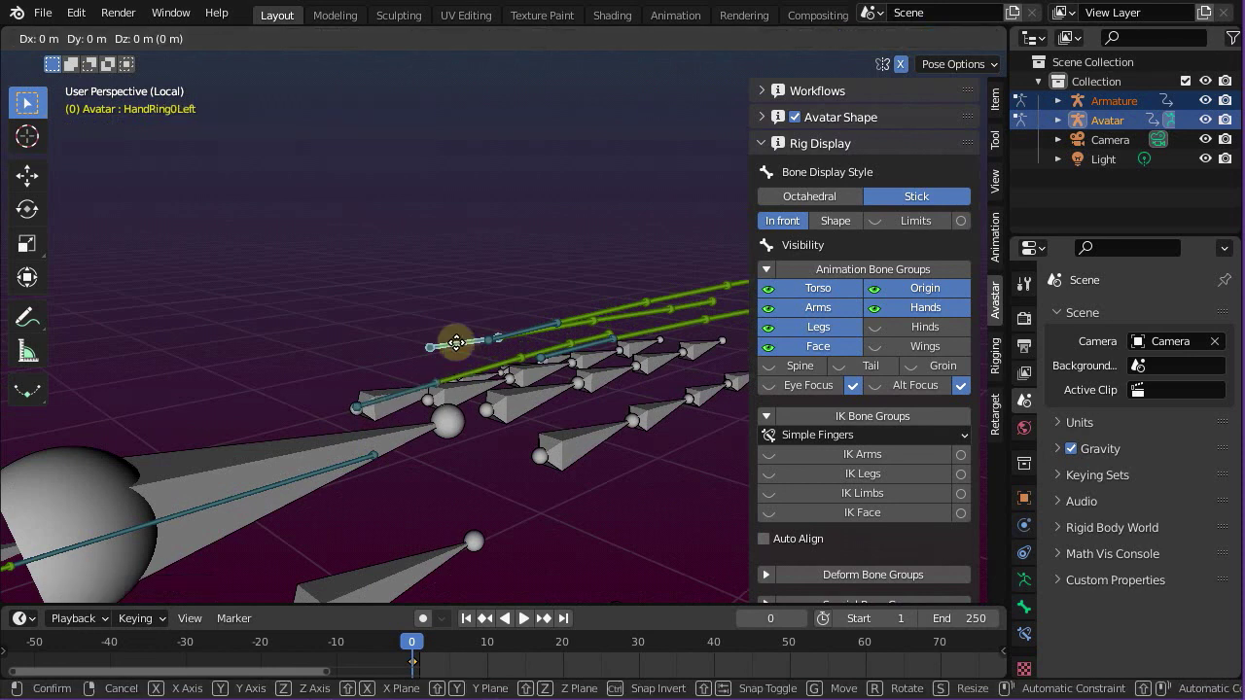
{"action": "key", "text": "z"}
{"action": "left_click", "coordinate": [486, 353]}
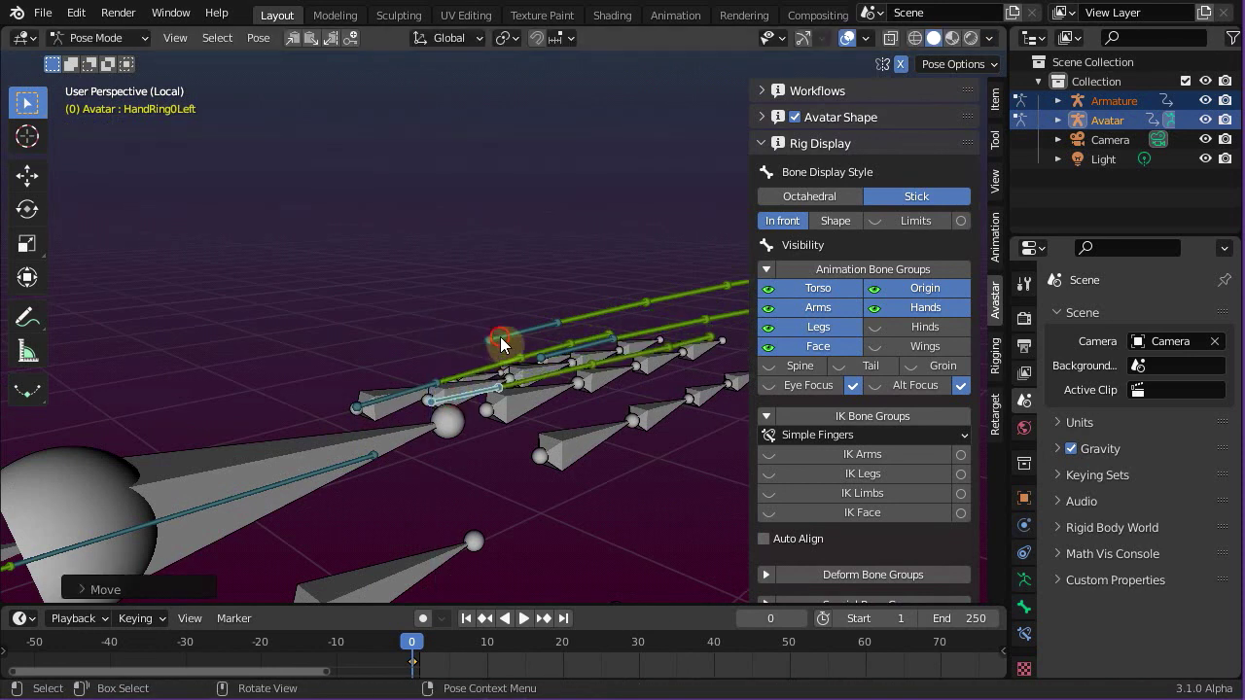
Step: Move the left hand's middle and index base bones down along the Z axis onto the matching Mixamo finger bones
{"action": "left_click", "coordinate": [500, 342]}
{"action": "key", "text": "g"}
{"action": "key", "text": "z"}
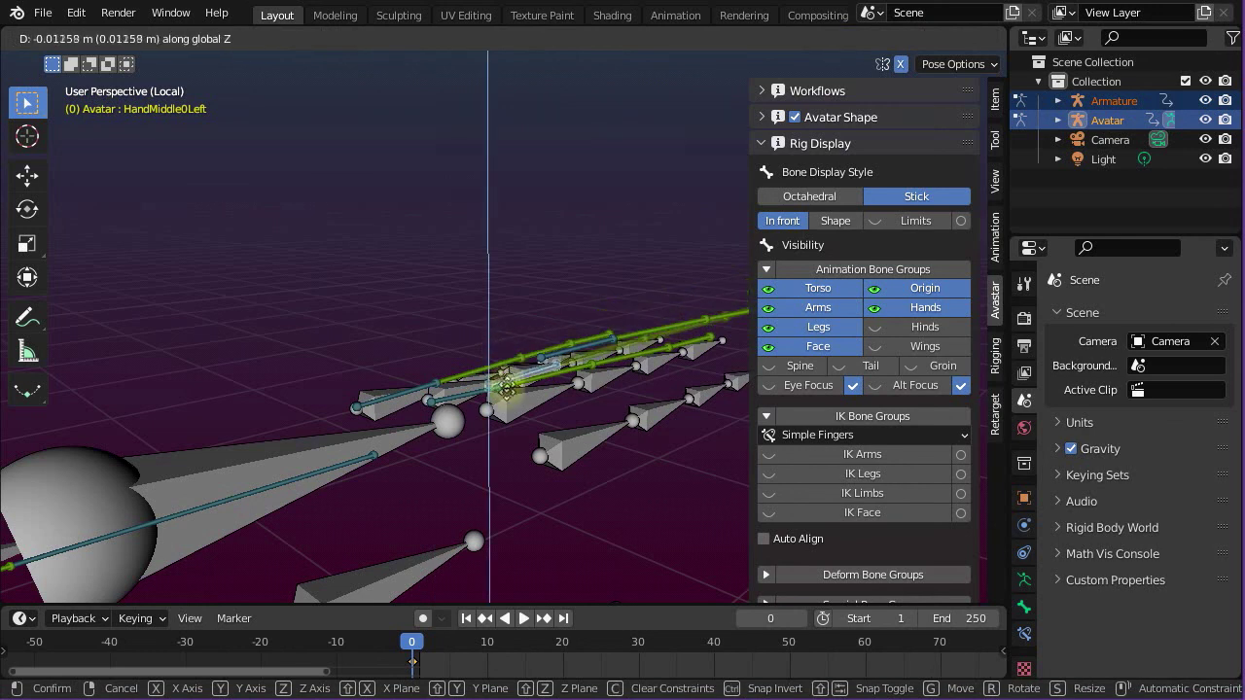
{"action": "left_click", "coordinate": [525, 364]}
{"action": "left_click", "coordinate": [543, 356]}
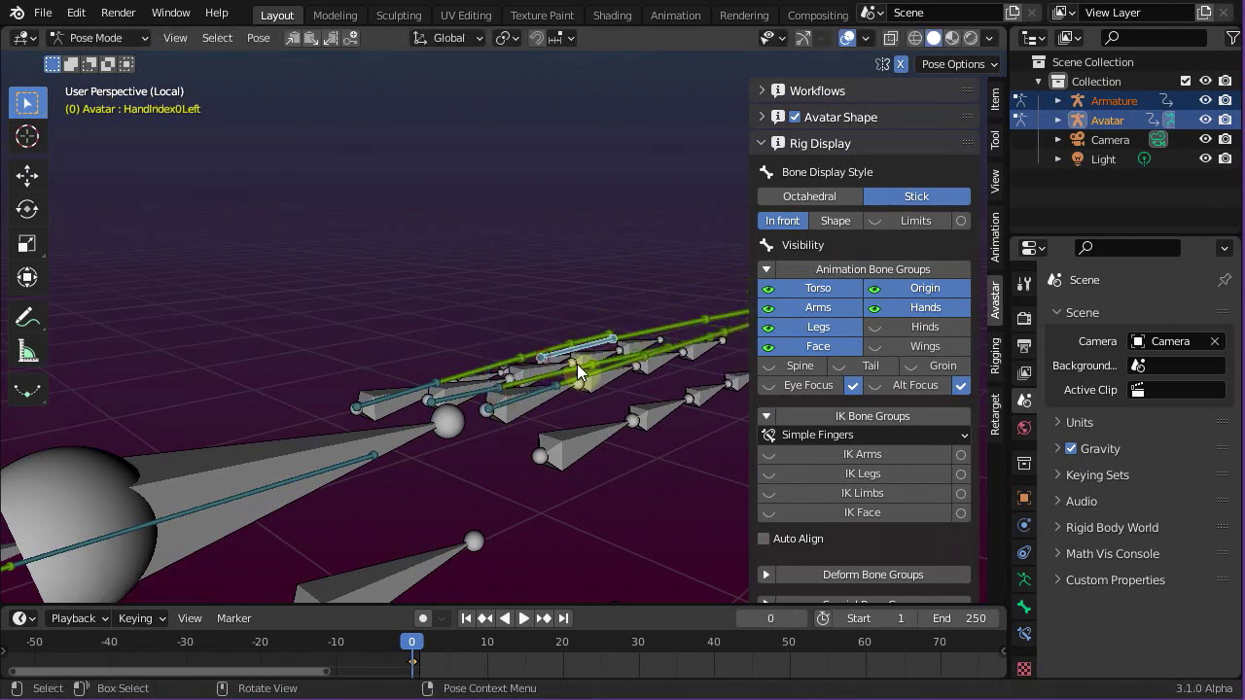
{"action": "key", "text": "g"}
{"action": "key", "text": "z"}
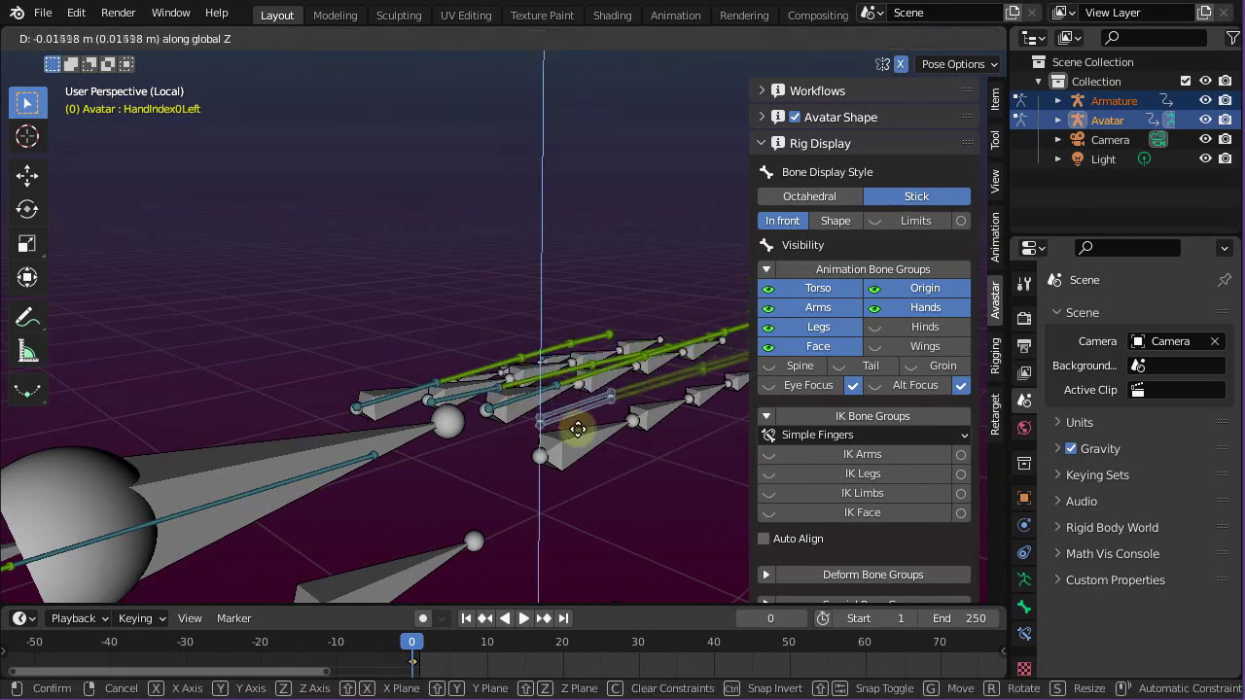
{"action": "left_click", "coordinate": [575, 460]}
Step: Select all bones of both rigs and insert a Location & Rotation keyframe at frame 0
{"action": "middle_click_drag", "start_coordinate": [575, 460], "coordinate": [342, 254]}
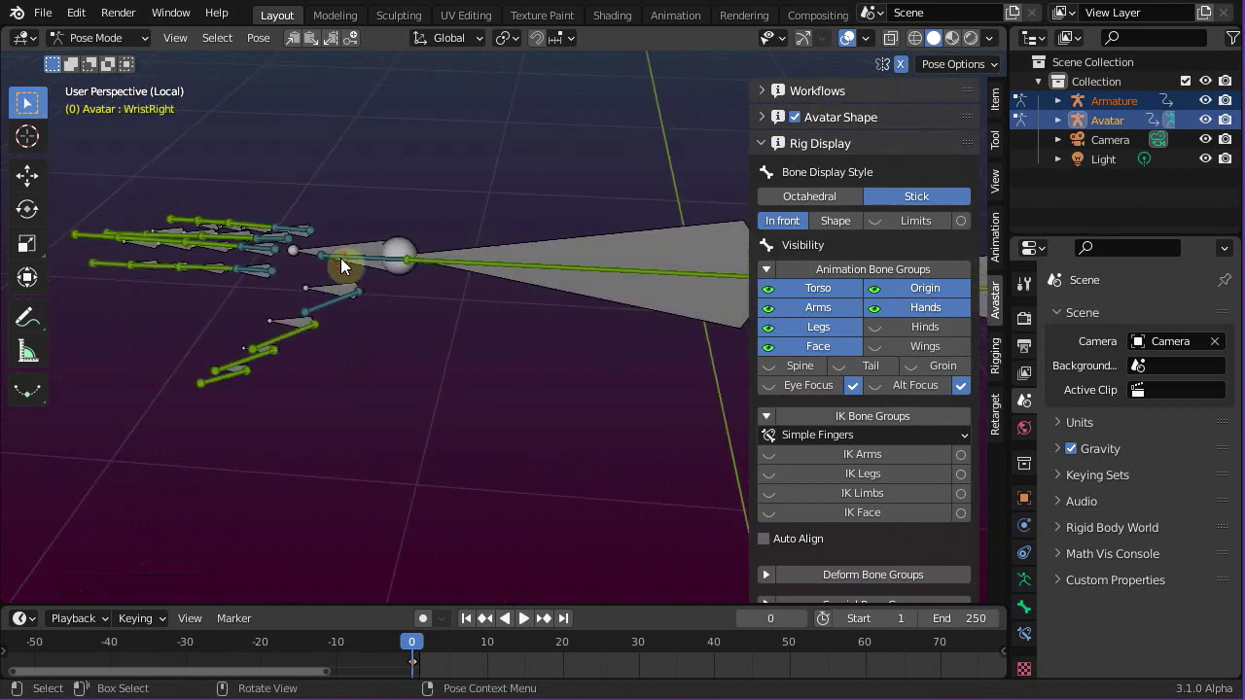
{"action": "left_click", "coordinate": [347, 259]}
{"action": "middle_click_drag", "start_coordinate": [345, 254], "coordinate": [313, 243]}
{"action": "key", "text": "a"}
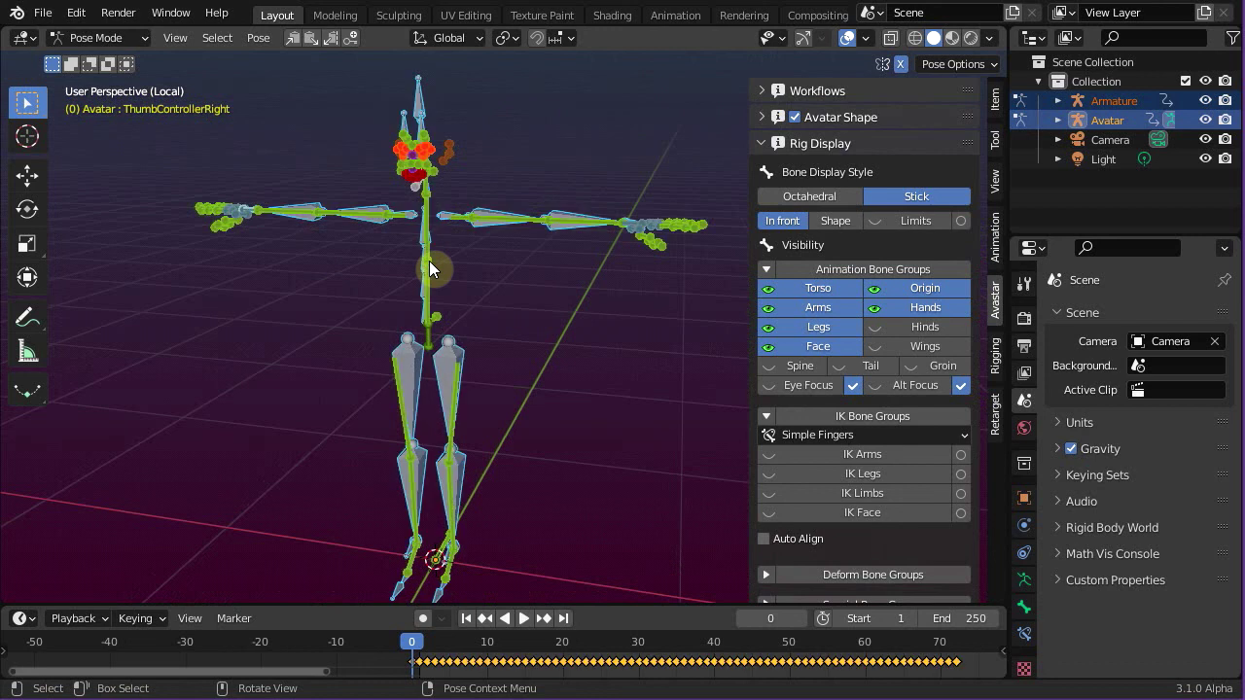
{"action": "key", "text": "i"}
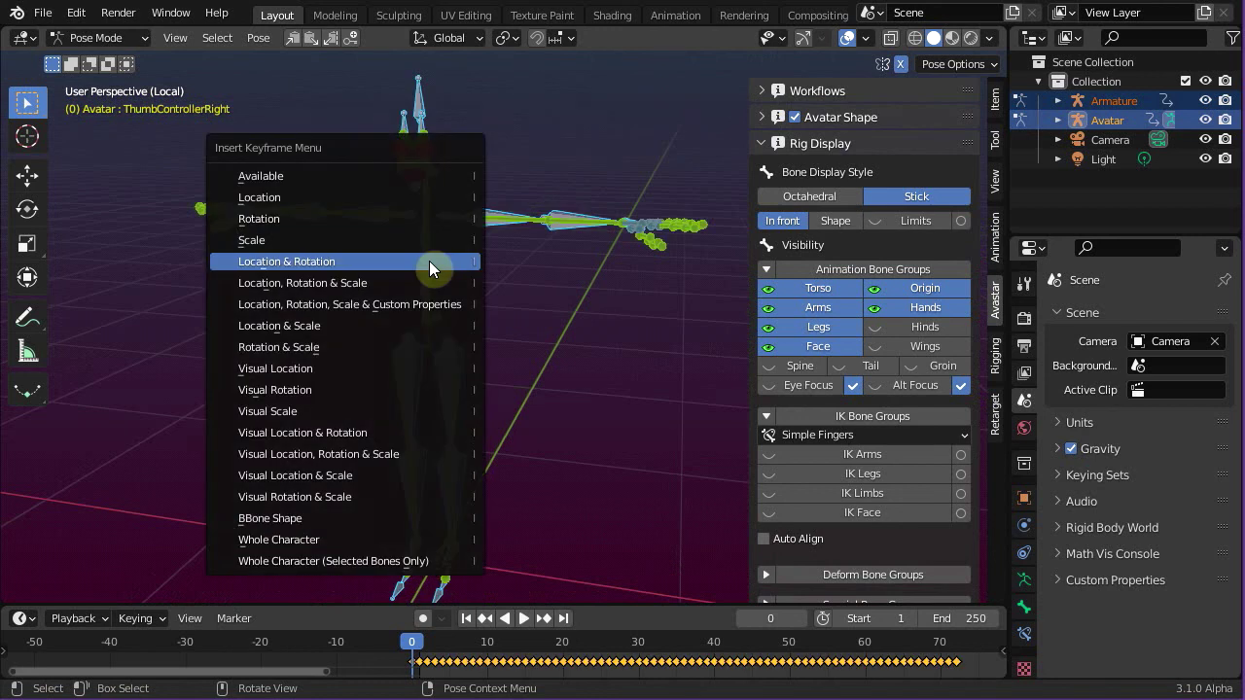
{"action": "left_click", "coordinate": [348, 261]}
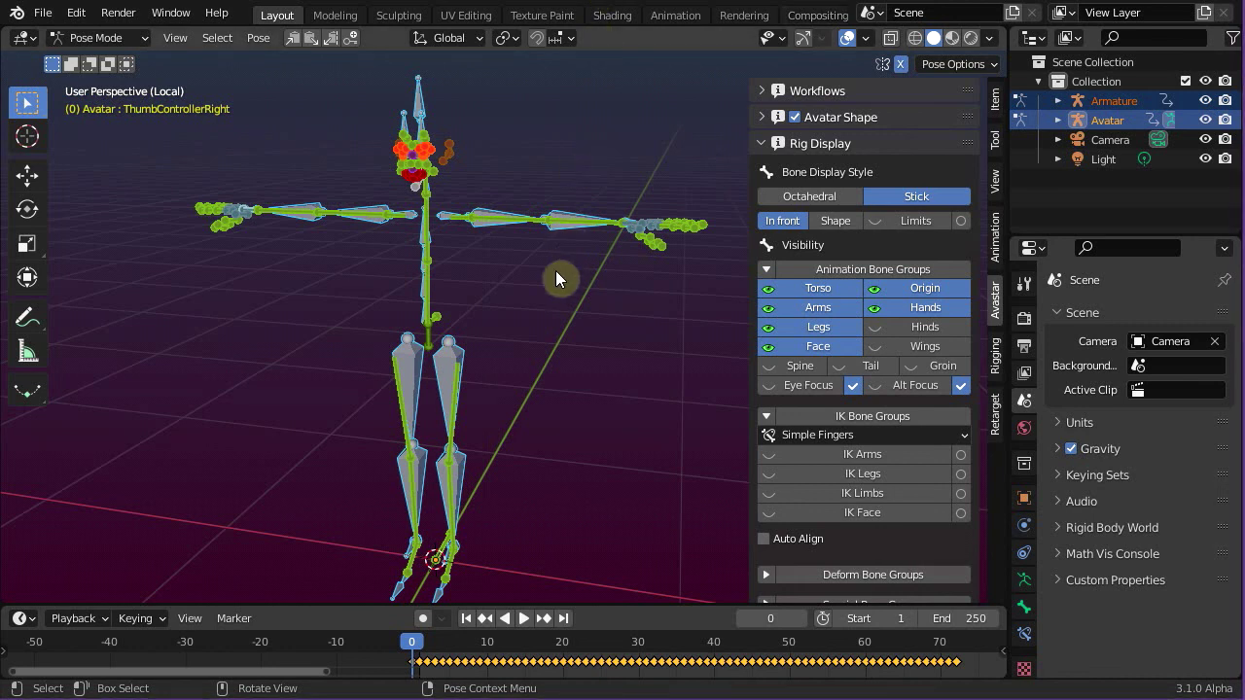
Step: Show the Retarget settings, collapse Retarget Transfer and load the mixamo preset in Retarget Mapping
{"action": "scroll", "coordinate": [555, 270], "scroll_direction": "down", "scroll_amount": 1}
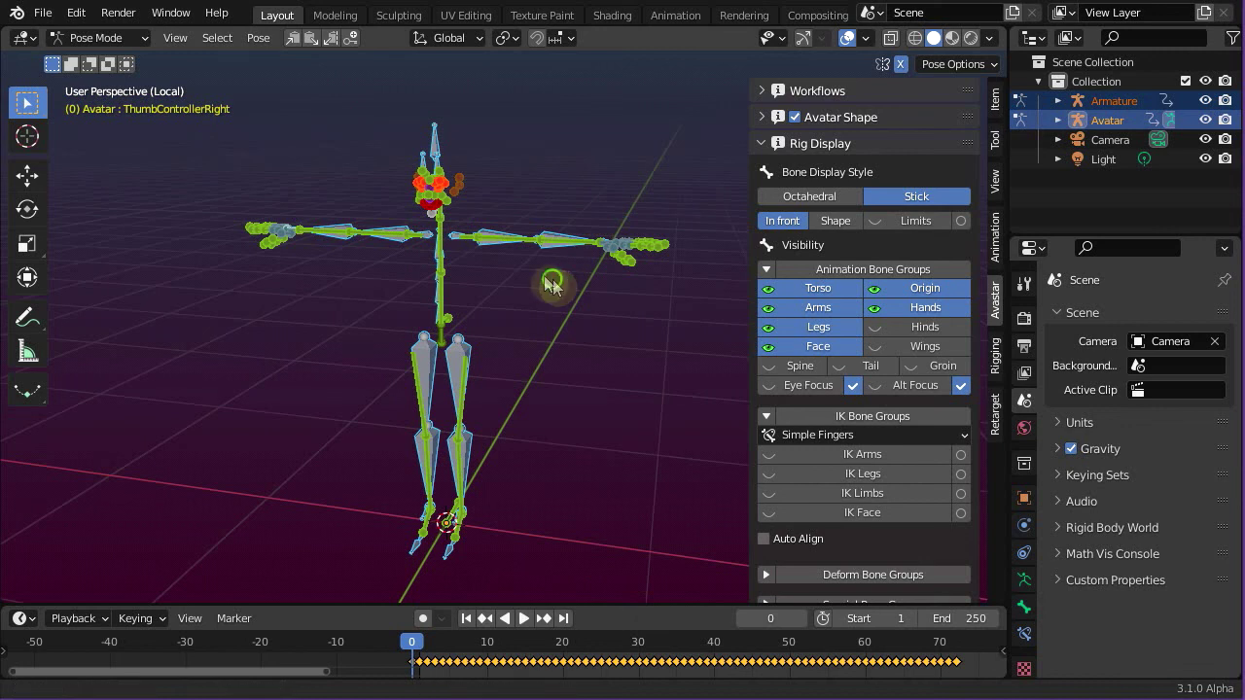
{"action": "middle_click_drag", "start_coordinate": [554, 271], "coordinate": [481, 259], "text": "shift"}
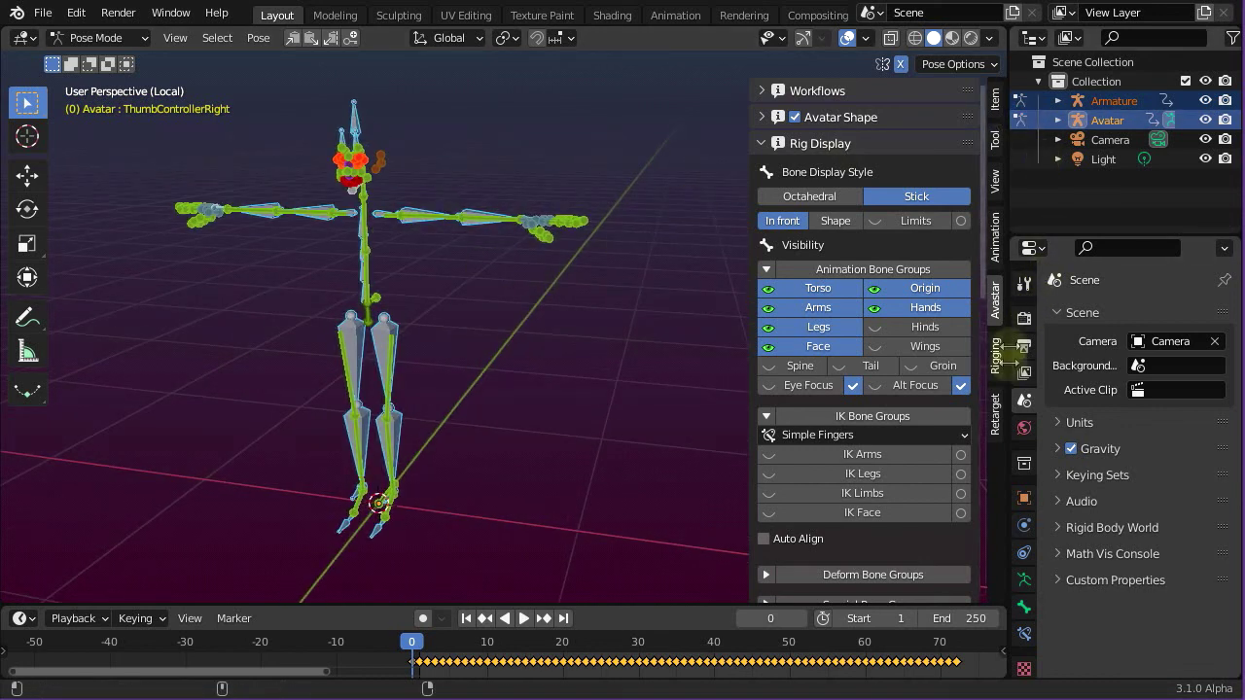
{"action": "left_click", "coordinate": [995, 418]}
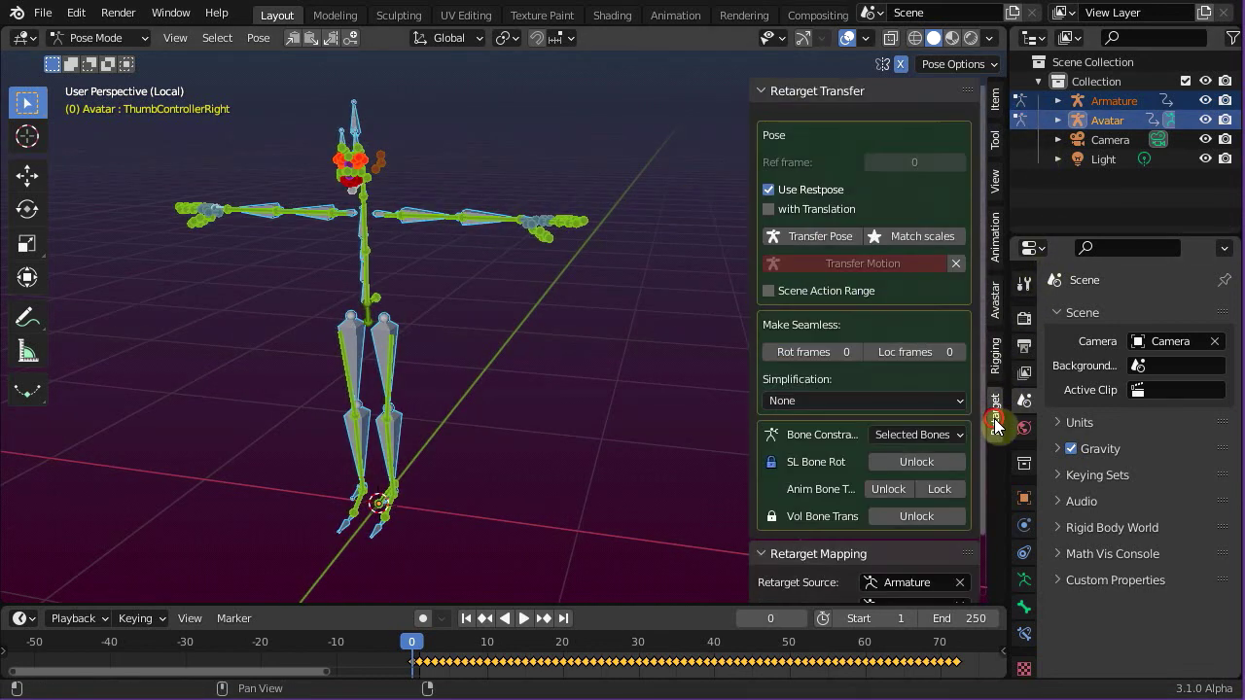
{"action": "left_click", "coordinate": [760, 90]}
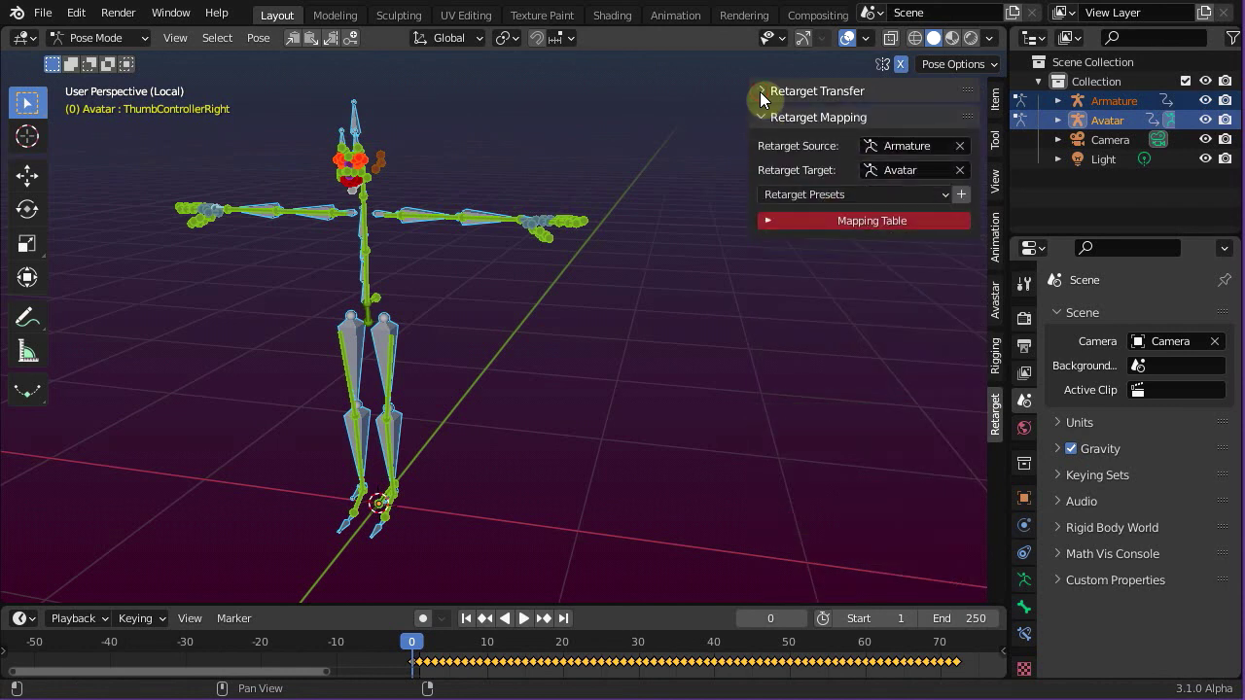
{"action": "left_click", "coordinate": [799, 197]}
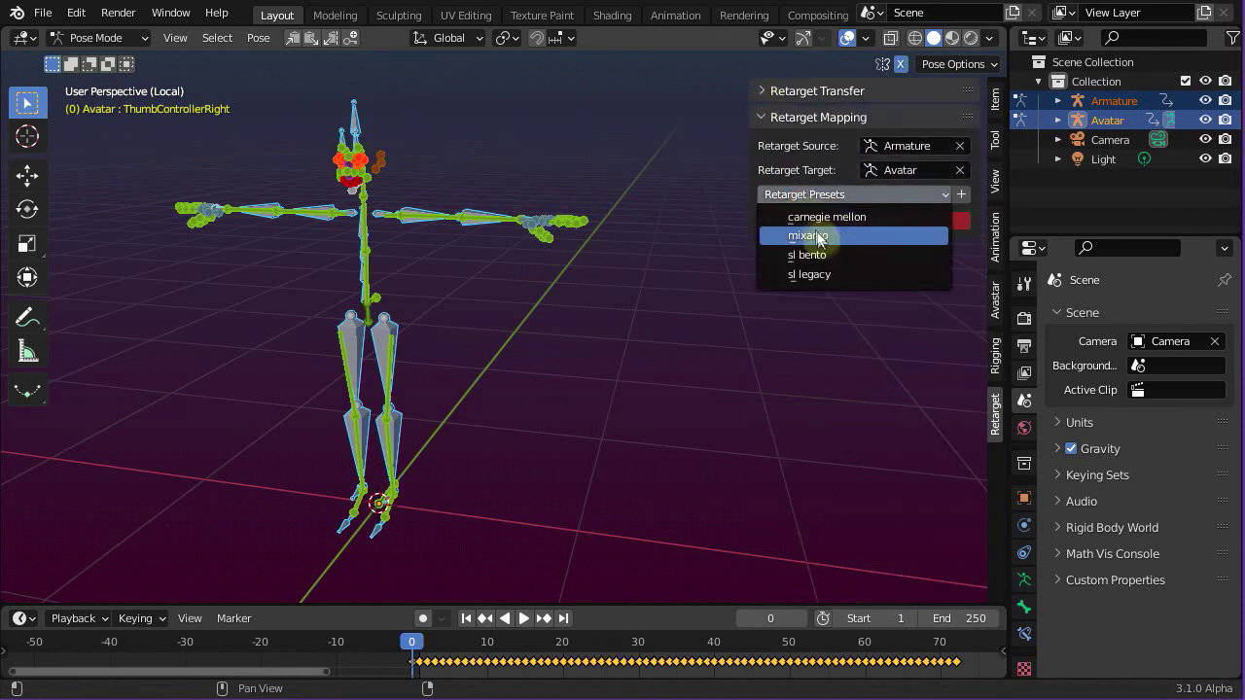
{"action": "left_click", "coordinate": [819, 237]}
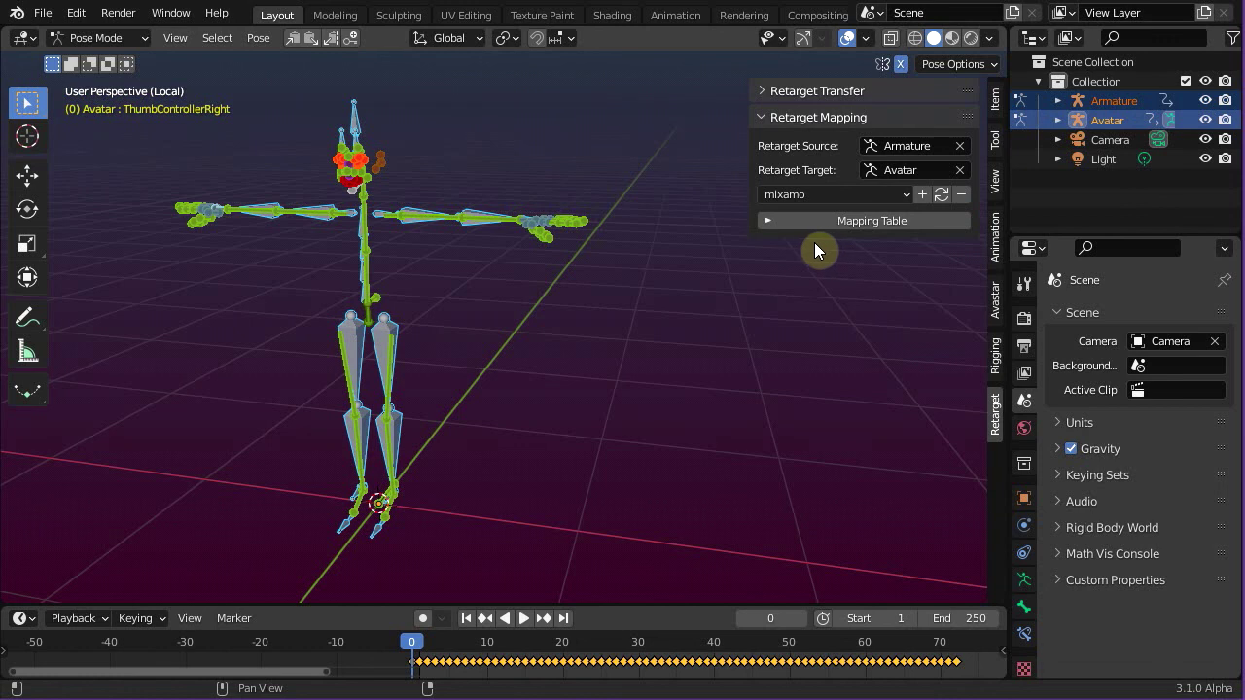
Step: Go to frame 1, expand Retarget Transfer and turn off Use Restpose
{"action": "scroll", "coordinate": [585, 163], "scroll_direction": "up", "scroll_amount": 2}
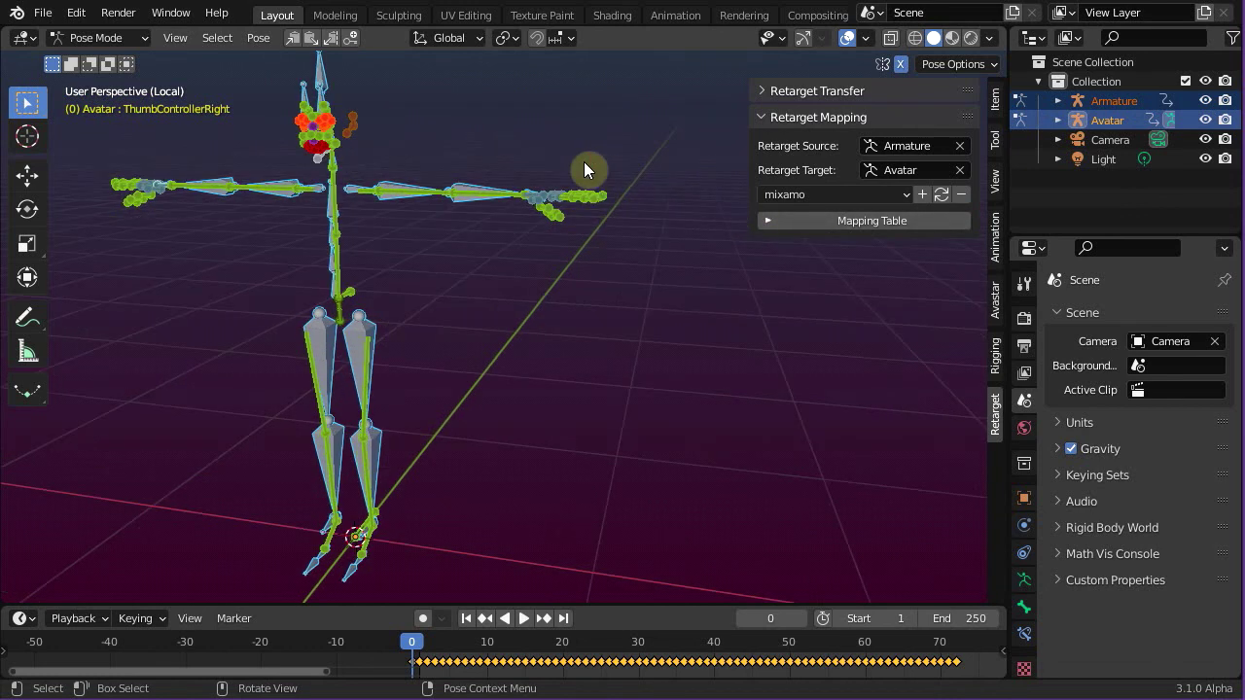
{"action": "scroll", "coordinate": [583, 161], "scroll_direction": "down", "scroll_amount": 2}
{"action": "middle_click_drag", "start_coordinate": [583, 162], "coordinate": [620, 154]}
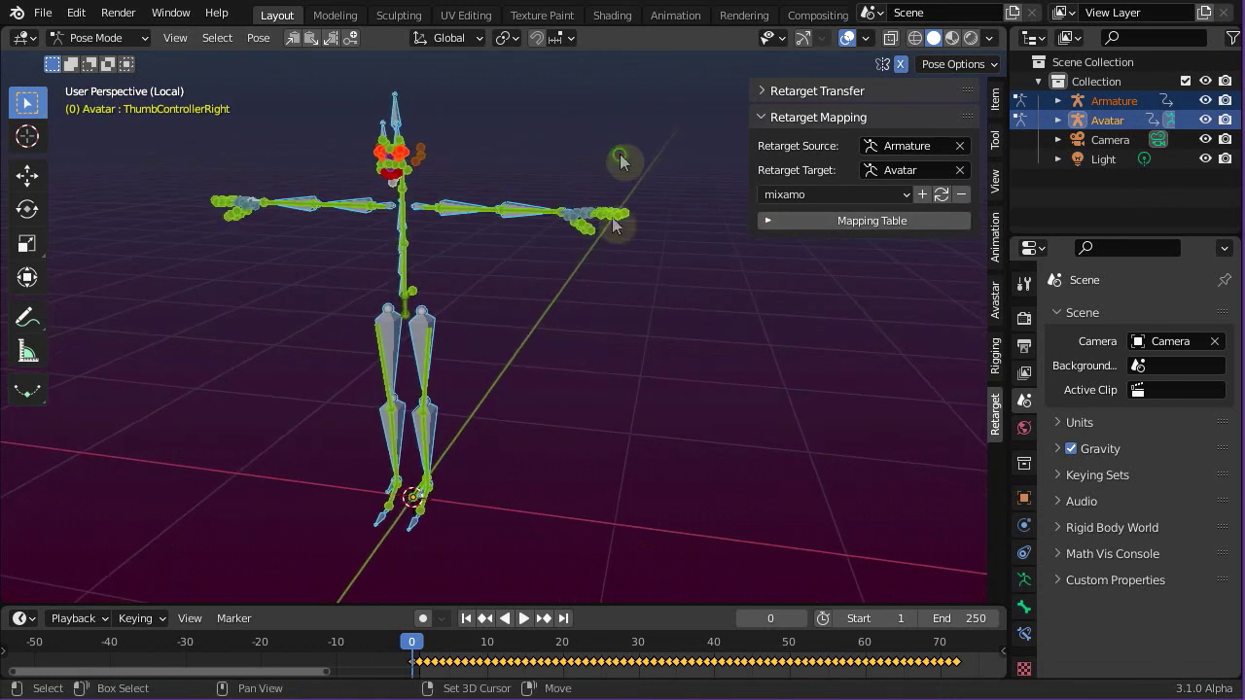
{"action": "left_click_drag", "start_coordinate": [414, 644], "coordinate": [418, 646]}
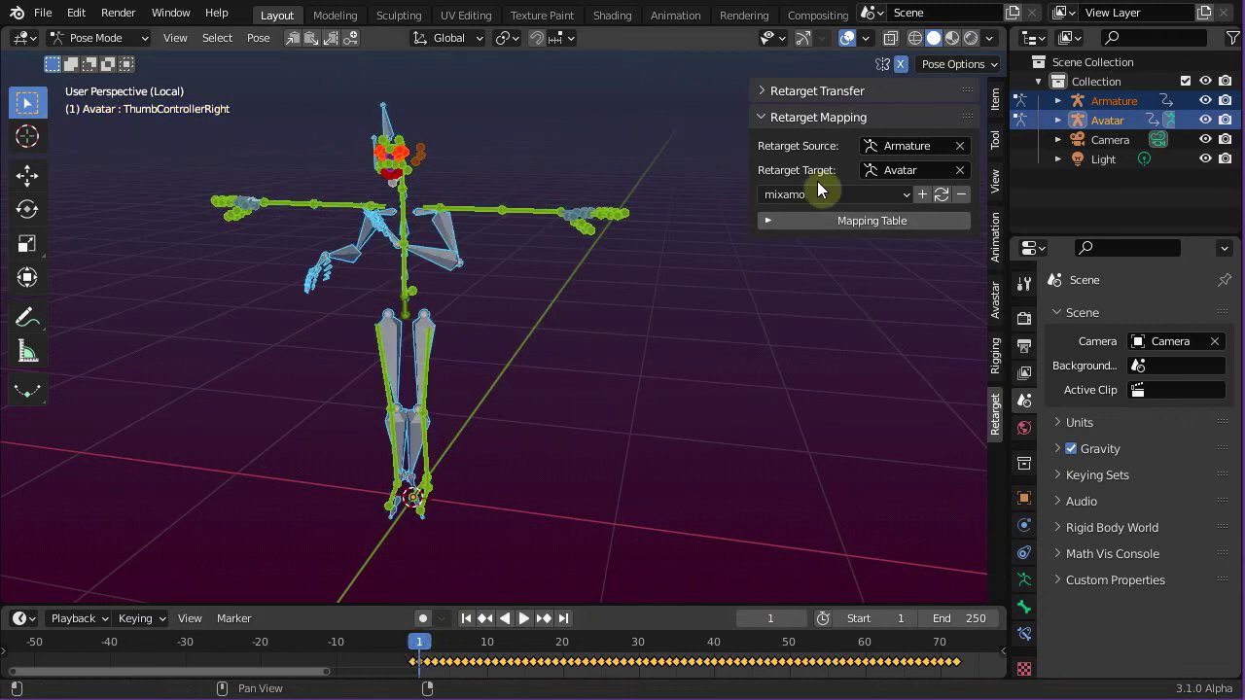
{"action": "left_click", "coordinate": [766, 90]}
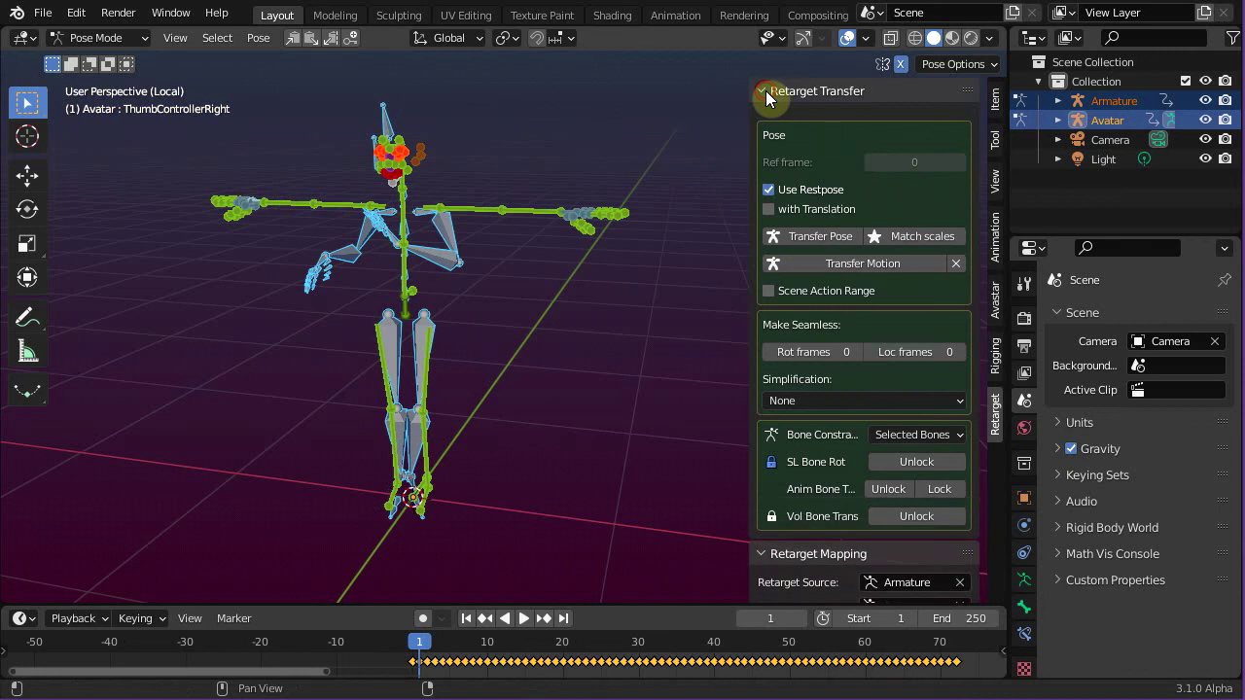
{"action": "left_click", "coordinate": [770, 190]}
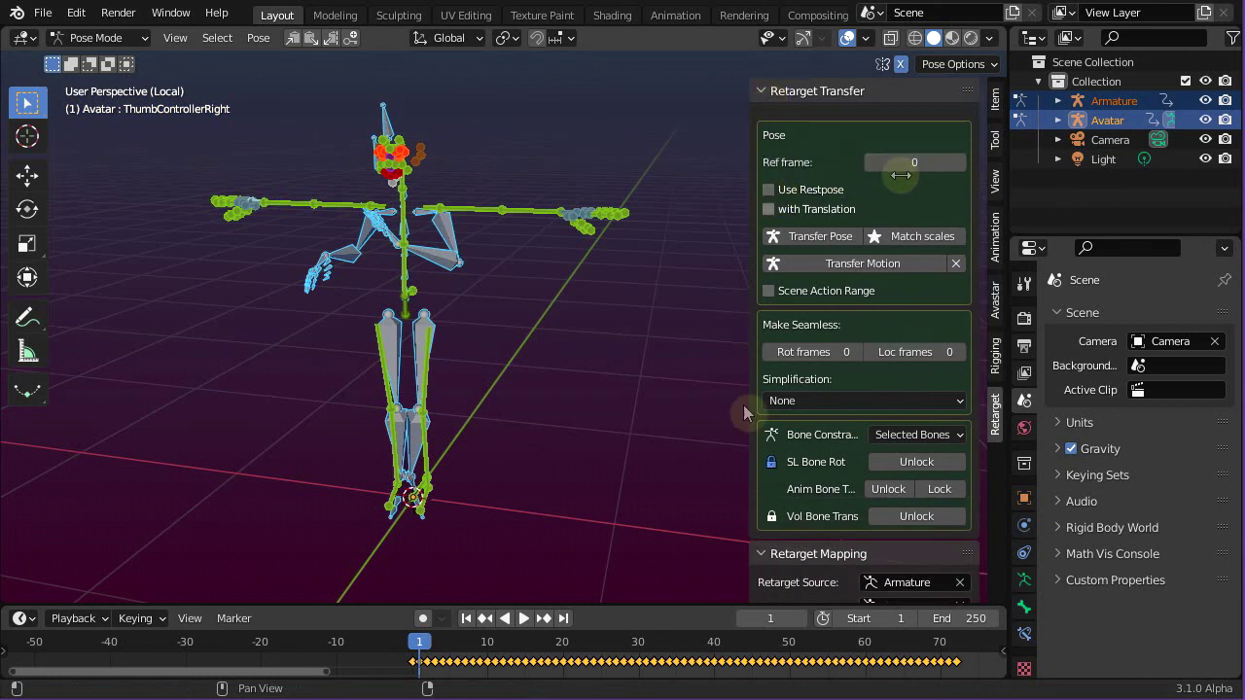
Step: Transfer the Mixamo armature's frame 1 pose to the Avatar rig, using reference frame 0
{"action": "middle_click_drag", "start_coordinate": [443, 672], "coordinate": [615, 637], "text": "ctrl"}
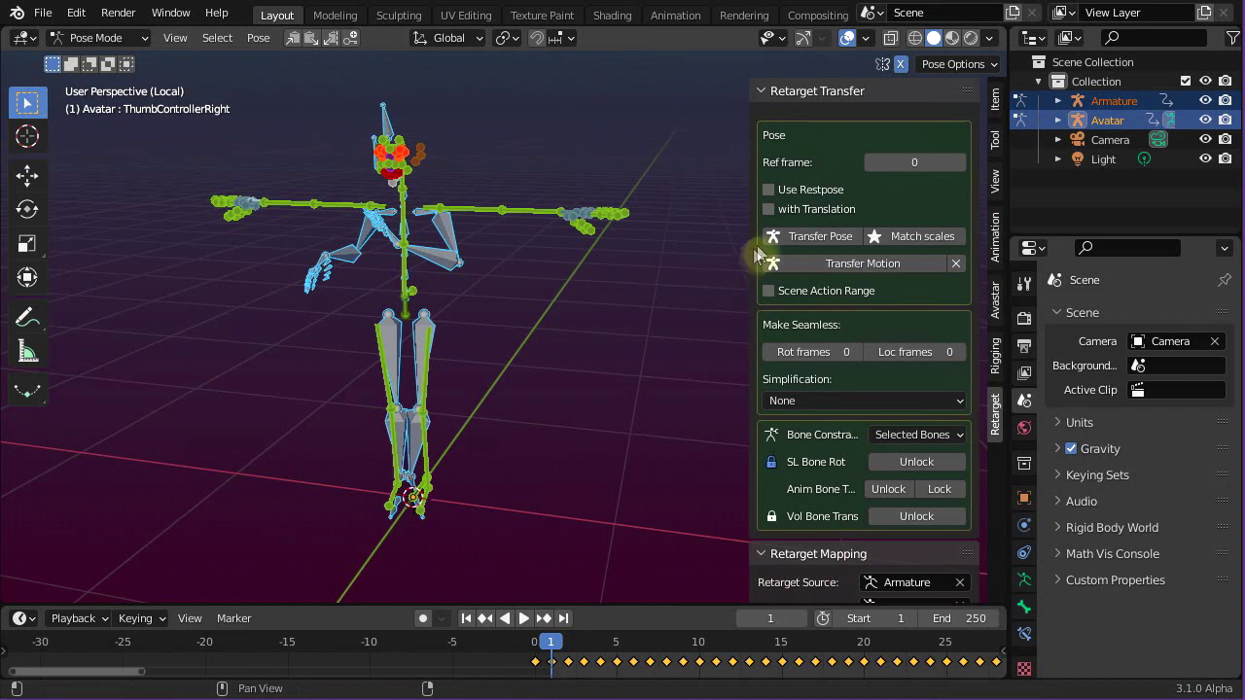
{"action": "left_click", "coordinate": [790, 238]}
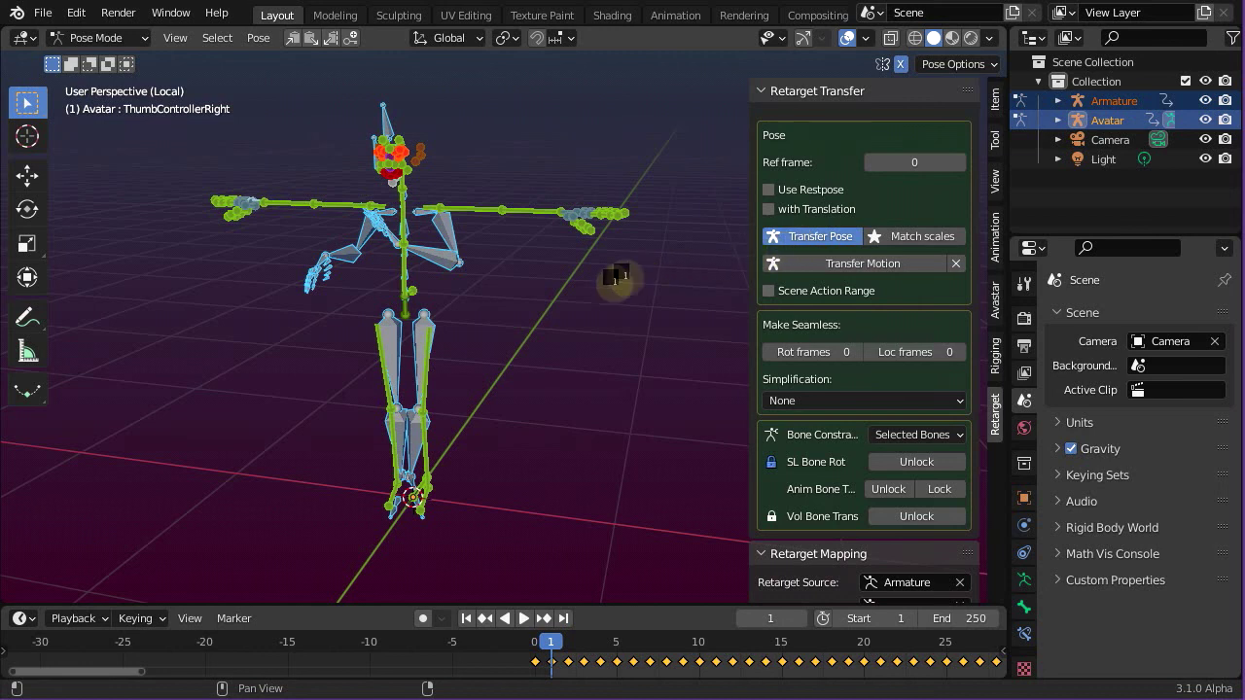
Step: Examine how the Avatar's transferred pose matches the Mixamo bones at the left collar, arms, hands and fingers from several angles
{"action": "middle_click_drag", "start_coordinate": [395, 297], "coordinate": [477, 309]}
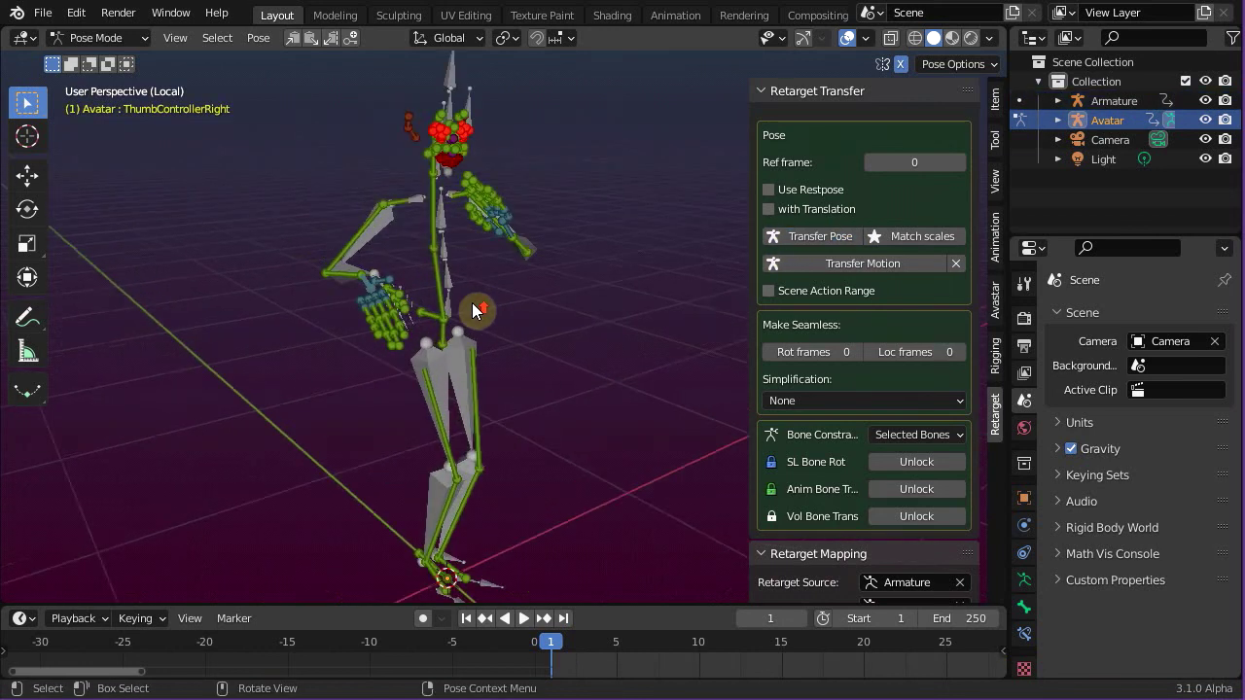
{"action": "scroll", "coordinate": [477, 310], "scroll_direction": "up", "scroll_amount": 3}
{"action": "middle_click_drag", "start_coordinate": [350, 294], "coordinate": [175, 345]}
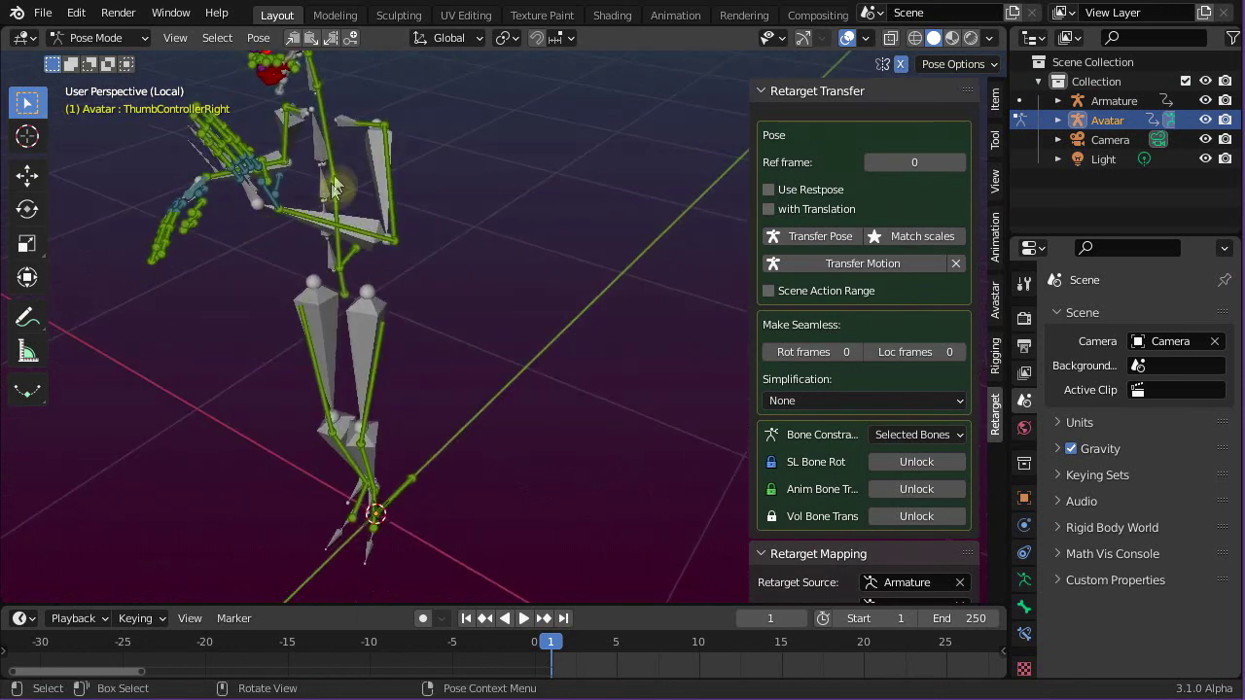
{"action": "left_click", "coordinate": [367, 129]}
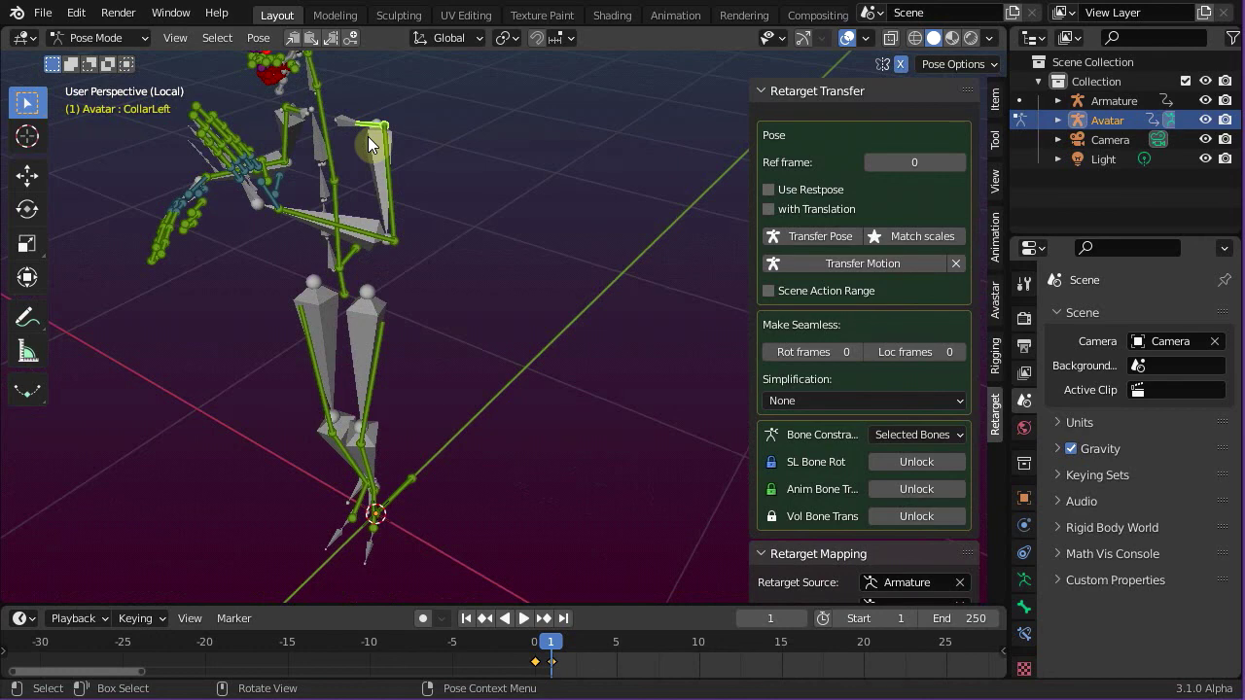
{"action": "scroll", "coordinate": [367, 137], "scroll_direction": "up", "scroll_amount": 5}
{"action": "middle_click_drag", "start_coordinate": [368, 136], "coordinate": [273, 162]}
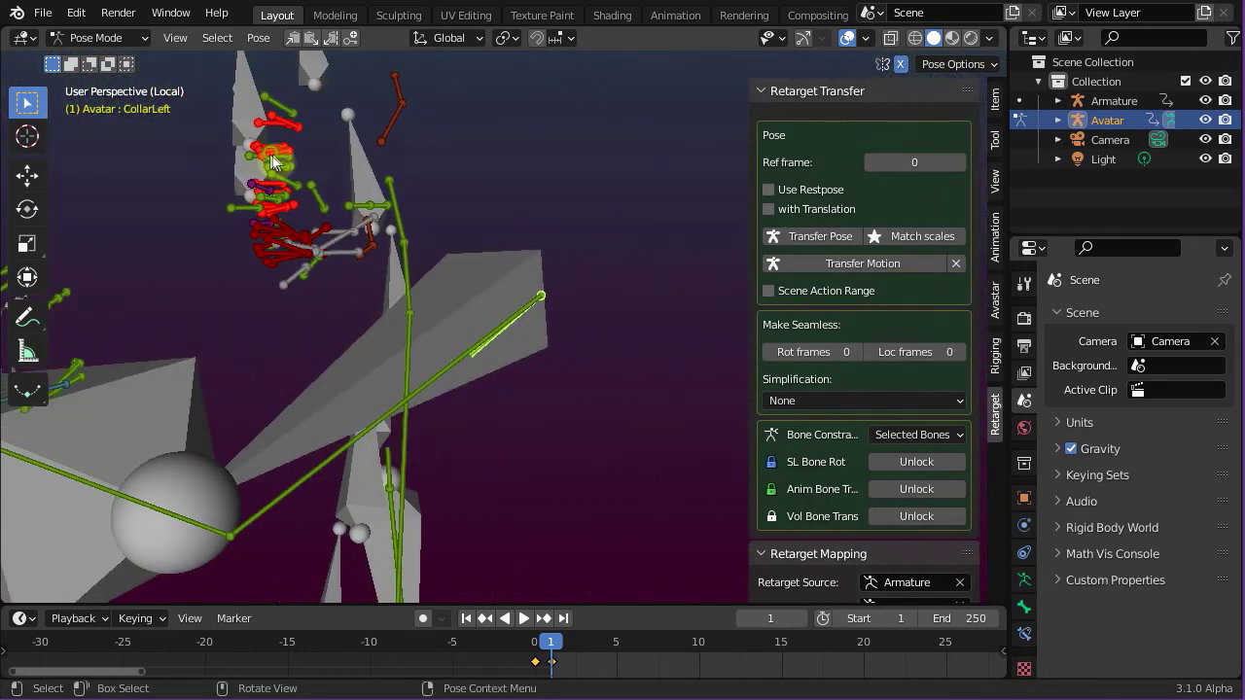
{"action": "scroll", "coordinate": [274, 155], "scroll_direction": "down", "scroll_amount": 5}
{"action": "left_click", "coordinate": [244, 329]}
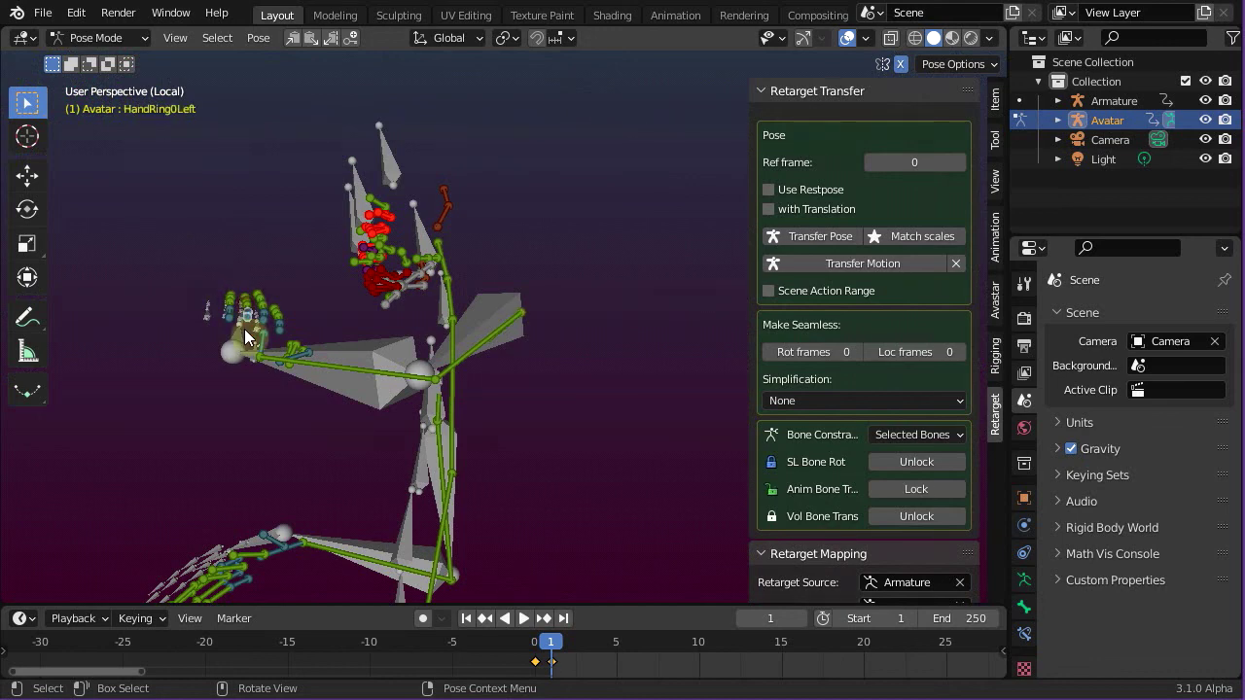
{"action": "scroll", "coordinate": [244, 329], "scroll_direction": "up", "scroll_amount": 4}
{"action": "middle_click_drag", "start_coordinate": [244, 329], "coordinate": [351, 273]}
{"action": "scroll", "coordinate": [474, 371], "scroll_direction": "down", "scroll_amount": 5}
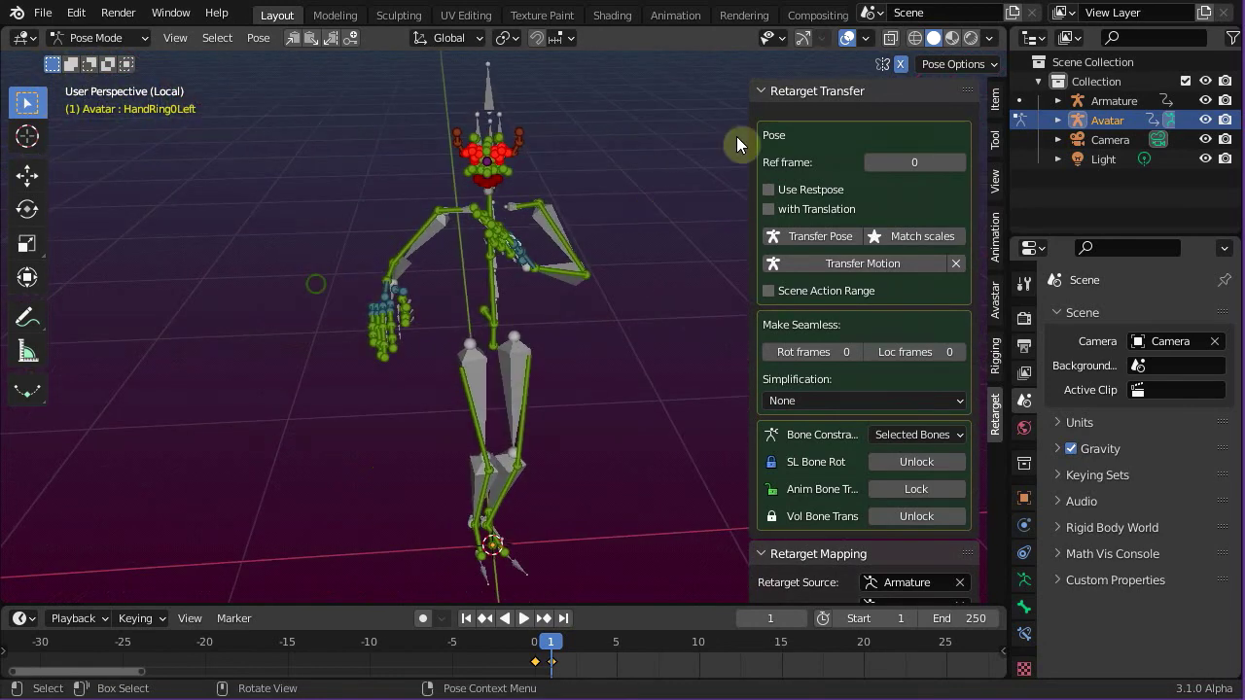
Step: Transfer the full Mixamo motion to the Avatar rig and switch to Object Mode
{"action": "left_click", "coordinate": [897, 263]}
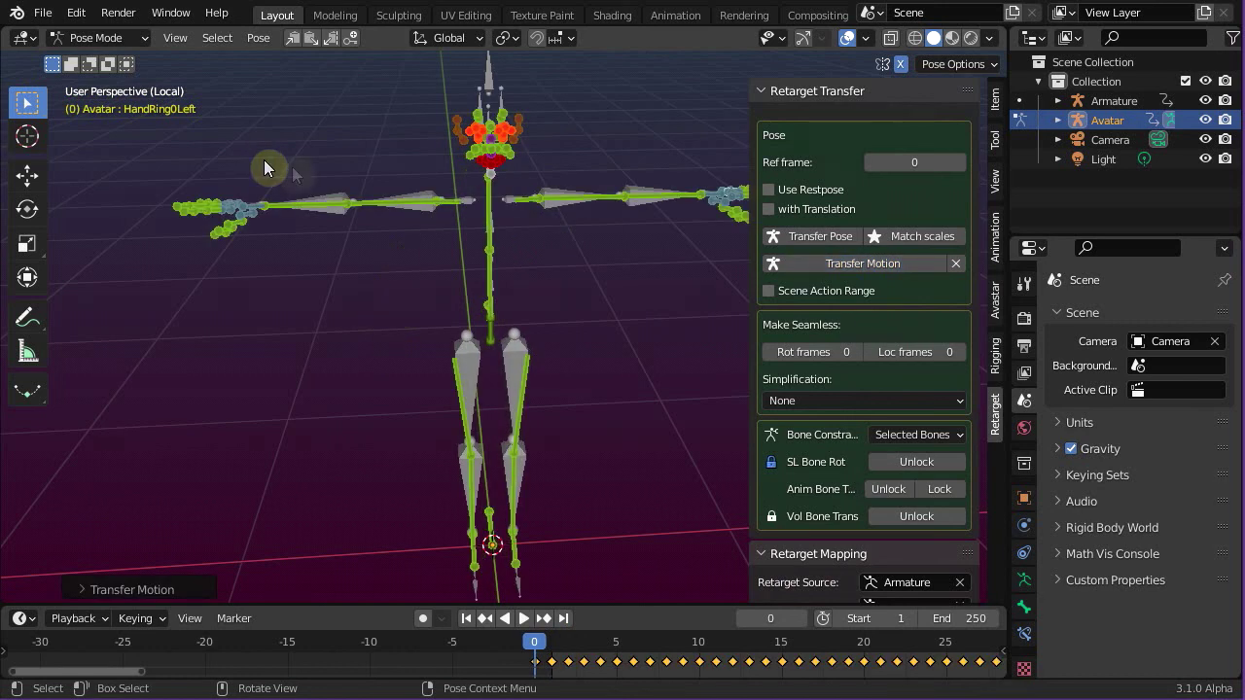
{"action": "left_click", "coordinate": [115, 39]}
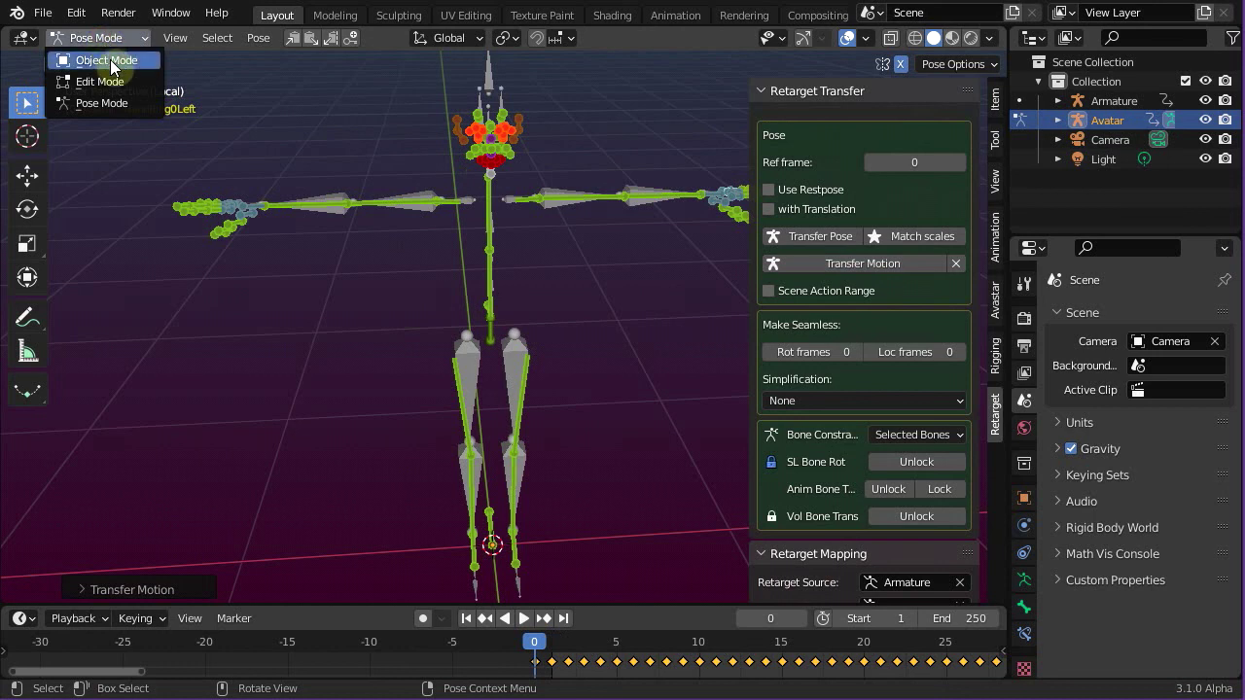
{"action": "left_click", "coordinate": [107, 60]}
Step: Move the Avatar rig along the global X axis so it stands beside the Mixamo armature
{"action": "scroll", "coordinate": [525, 292], "scroll_direction": "down", "scroll_amount": 2}
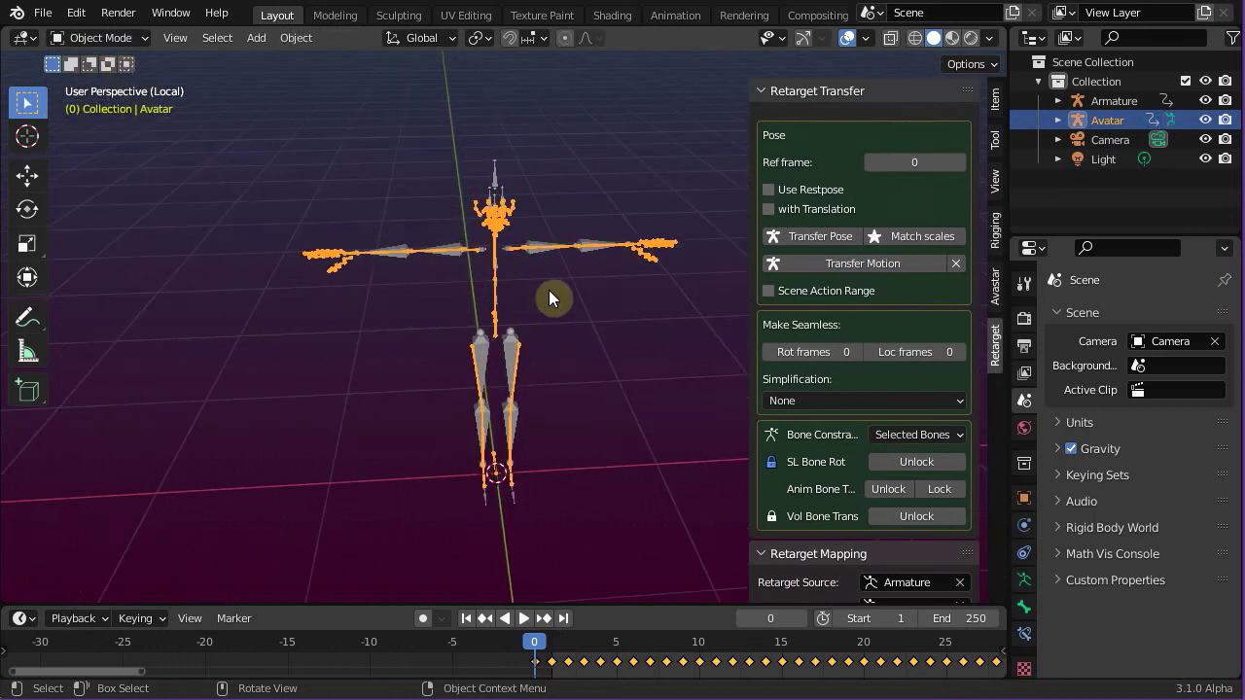
{"action": "key", "text": "g"}
{"action": "key", "text": "x"}
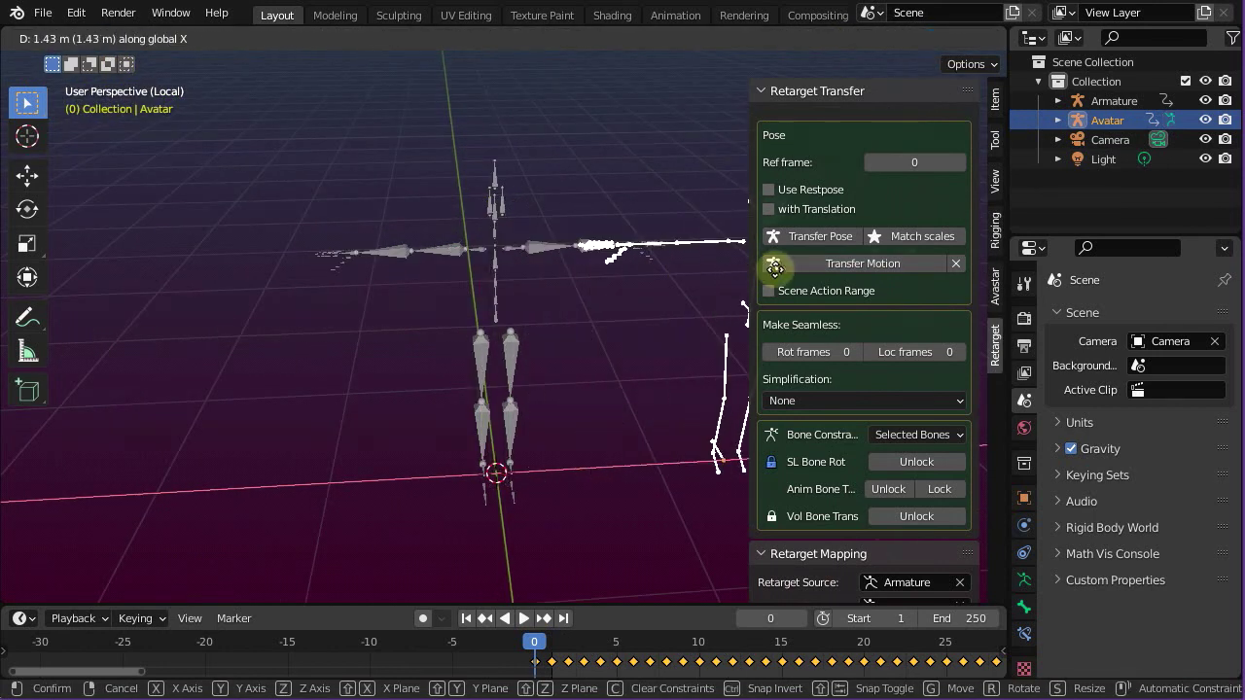
{"action": "left_click", "coordinate": [819, 259]}
{"action": "middle_click_drag", "start_coordinate": [819, 259], "coordinate": [537, 467]}
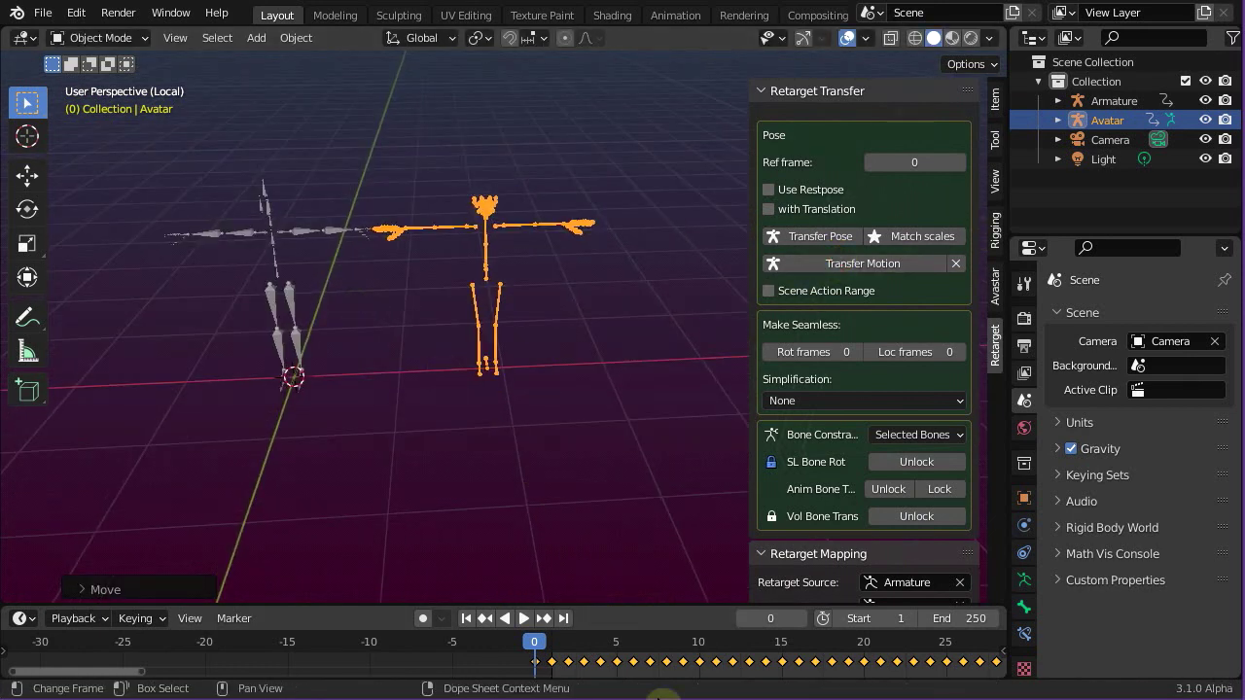
Step: Go to the last keyframe at frame 72 and set the scene's end frame to 72
{"action": "middle_click_drag", "start_coordinate": [796, 654], "coordinate": [517, 658], "text": "ctrl"}
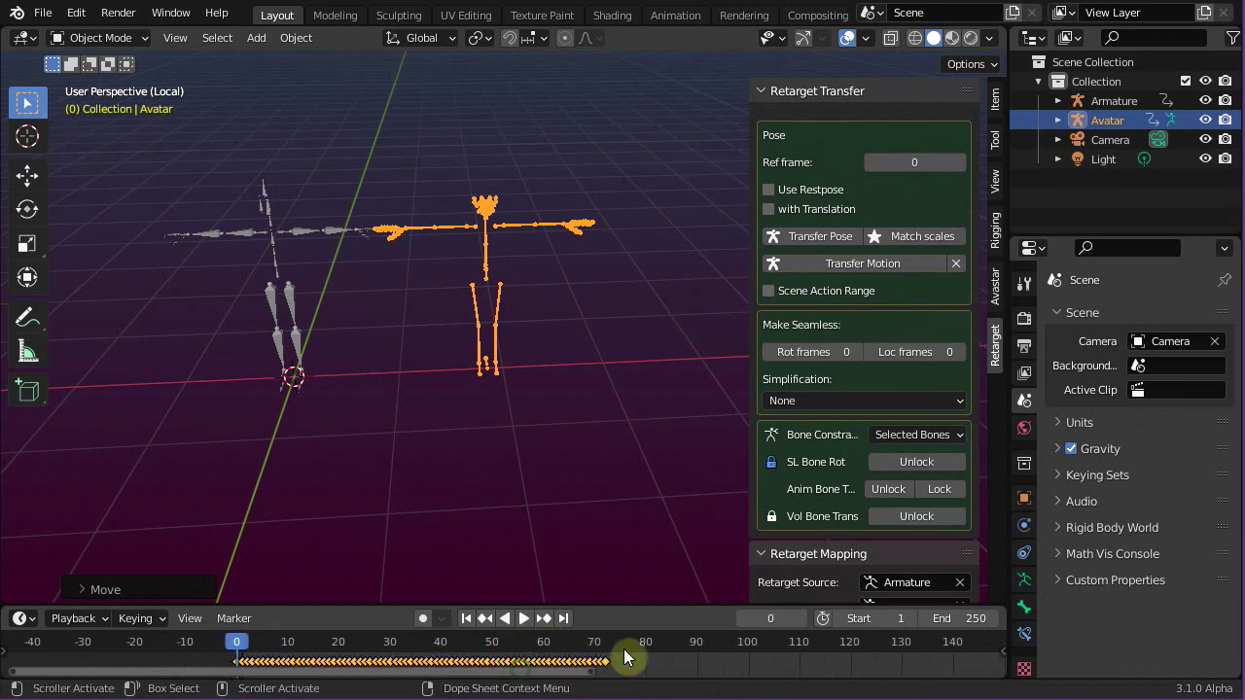
{"action": "scroll", "coordinate": [625, 654], "scroll_direction": "up", "scroll_amount": 2}
{"action": "scroll", "coordinate": [625, 654], "scroll_direction": "up", "scroll_amount": 3}
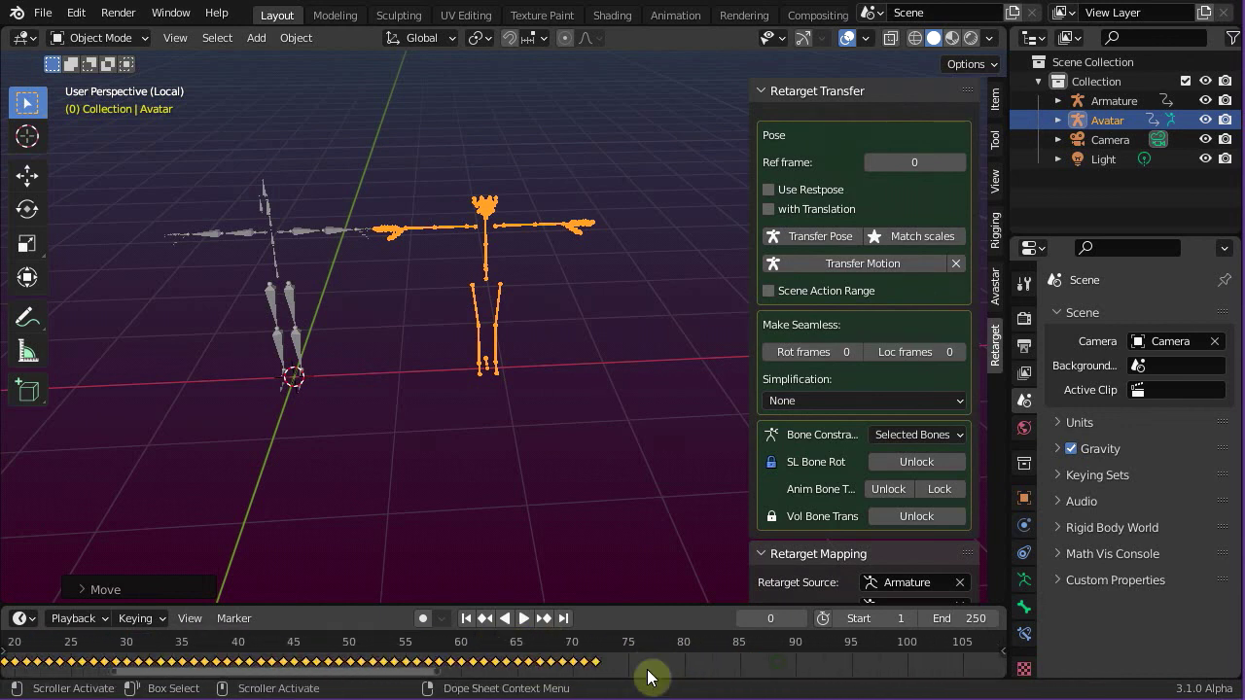
{"action": "left_click", "coordinate": [599, 645]}
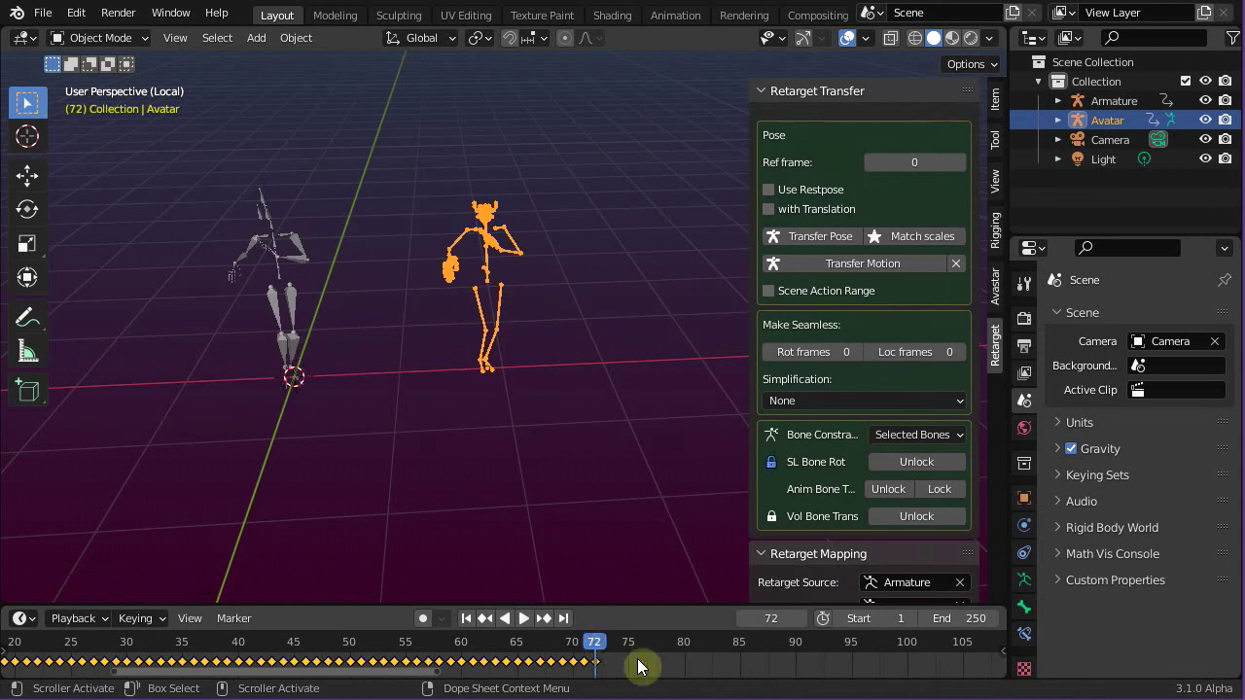
{"action": "left_click", "coordinate": [962, 624]}
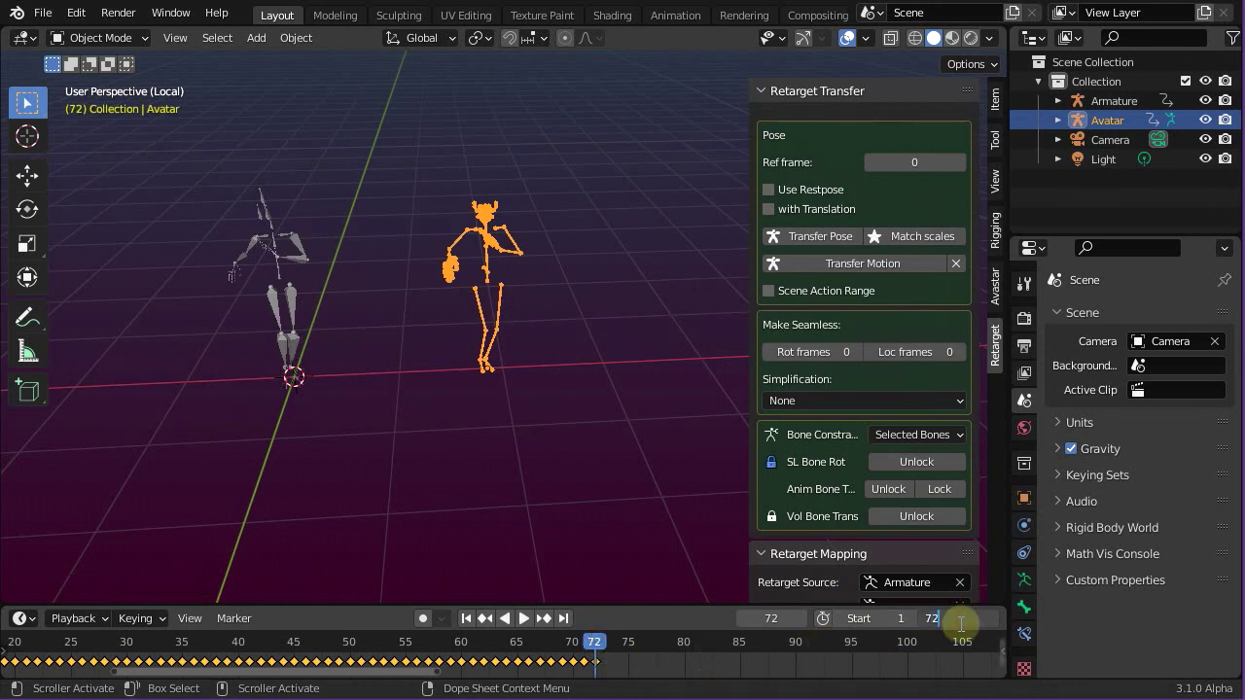
{"action": "type", "text": "72"}
{"action": "key", "text": "Return"}
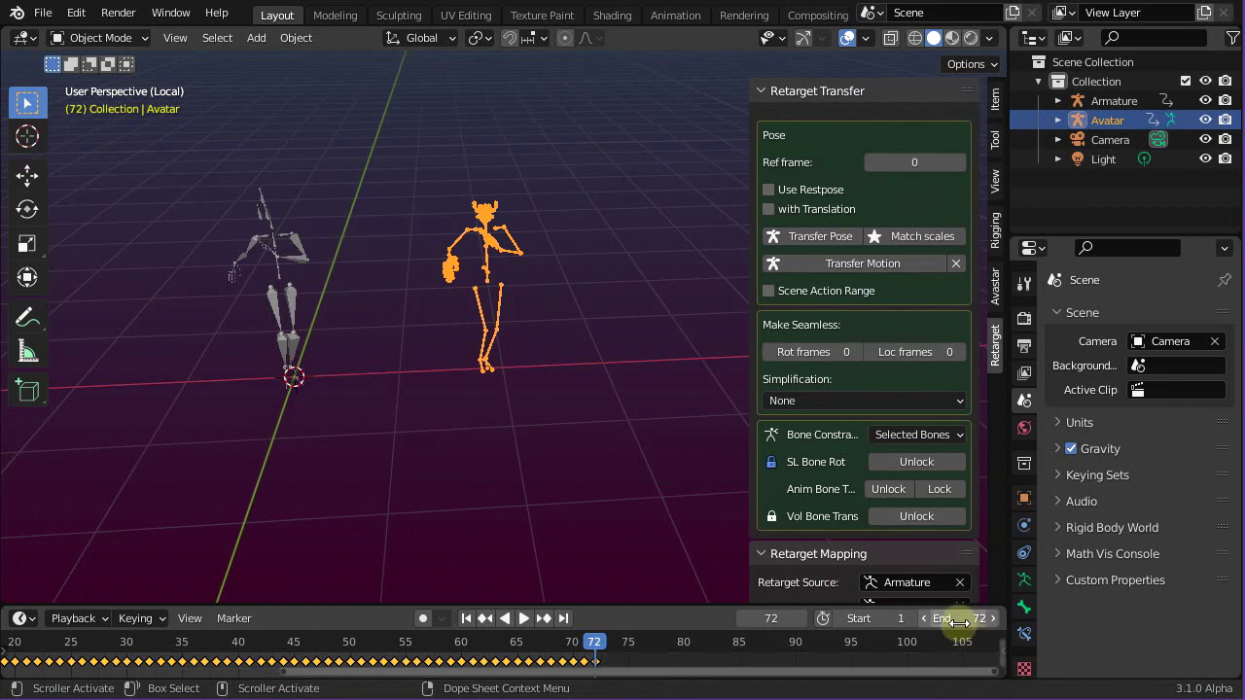
Step: Play the animation and compare the movement of the Avatar rig and the Mixamo armature from different angles
{"action": "left_click", "coordinate": [527, 619]}
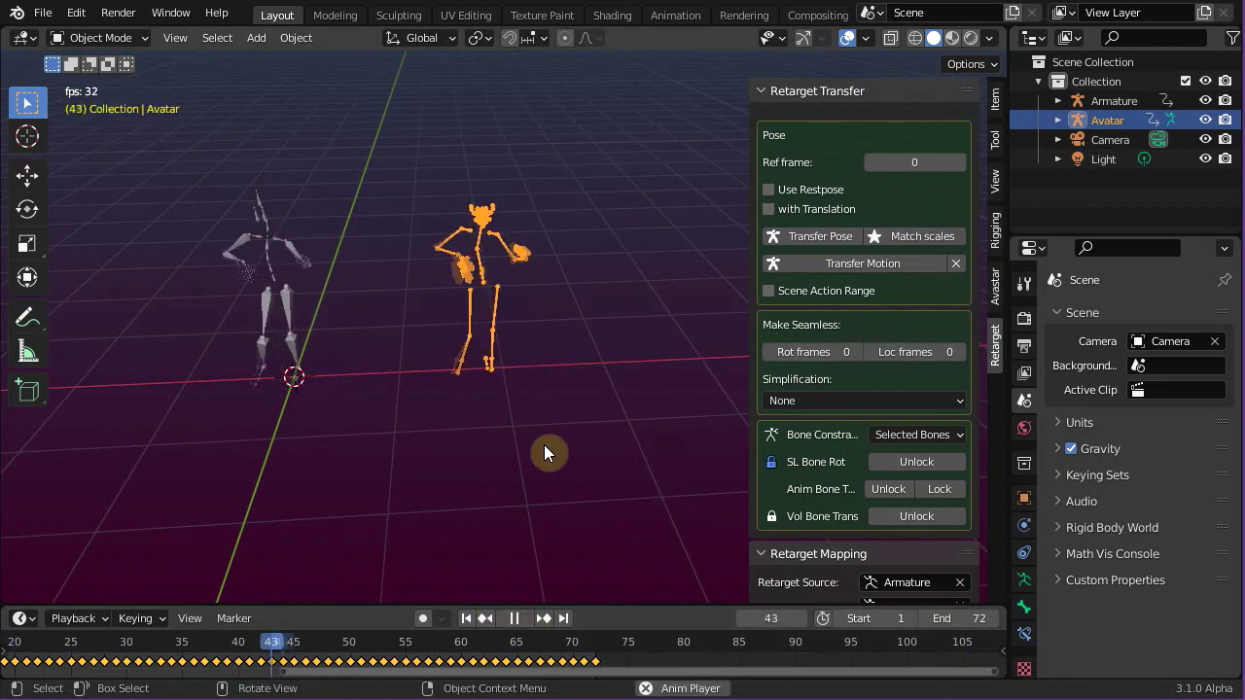
{"action": "middle_click_drag", "start_coordinate": [544, 443], "coordinate": [538, 423]}
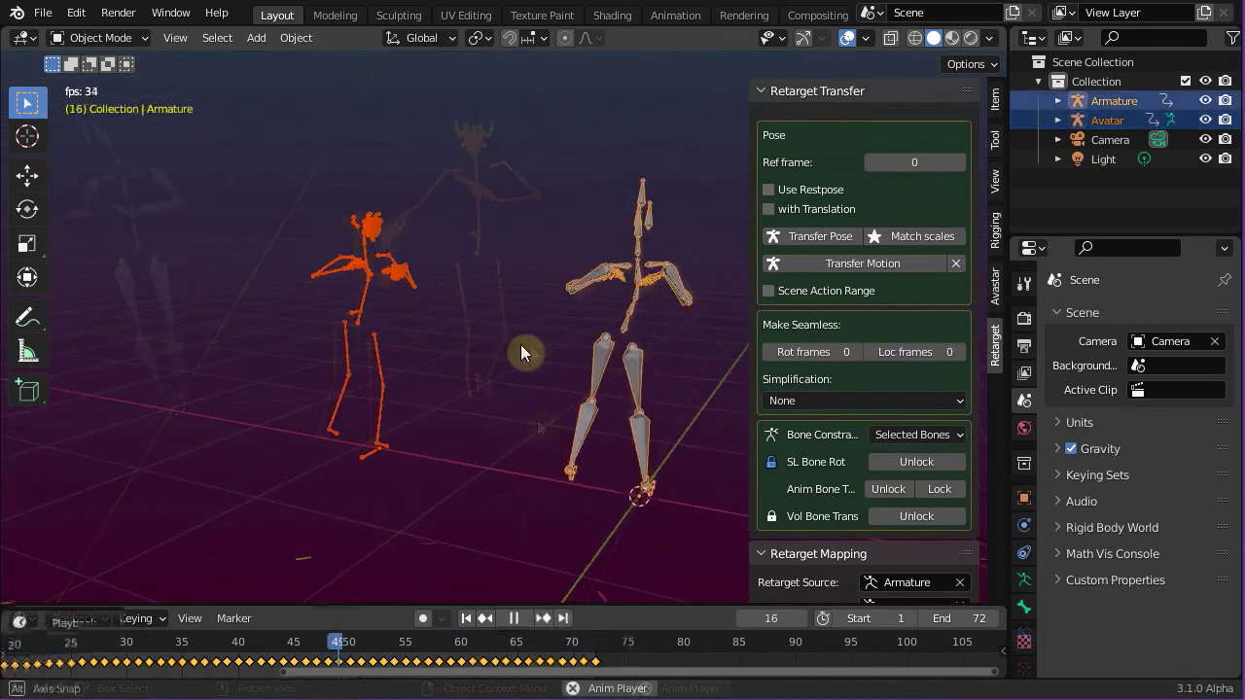
{"action": "middle_click_drag", "start_coordinate": [522, 353], "coordinate": [873, 353]}
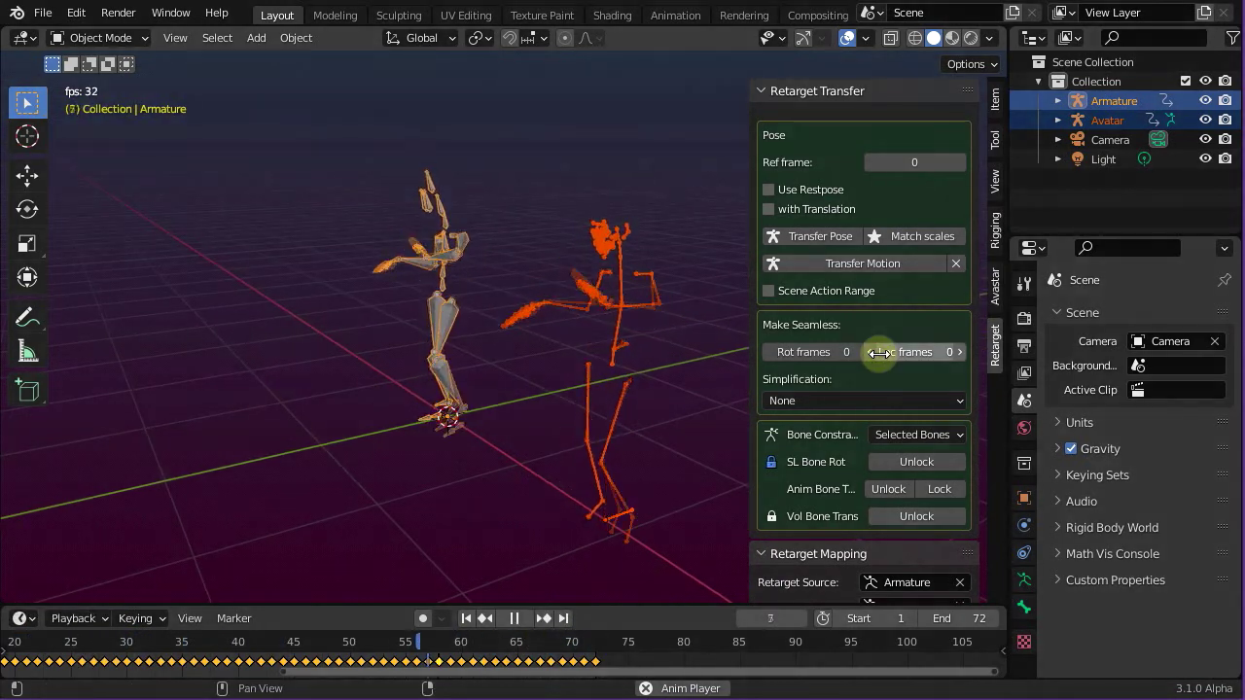